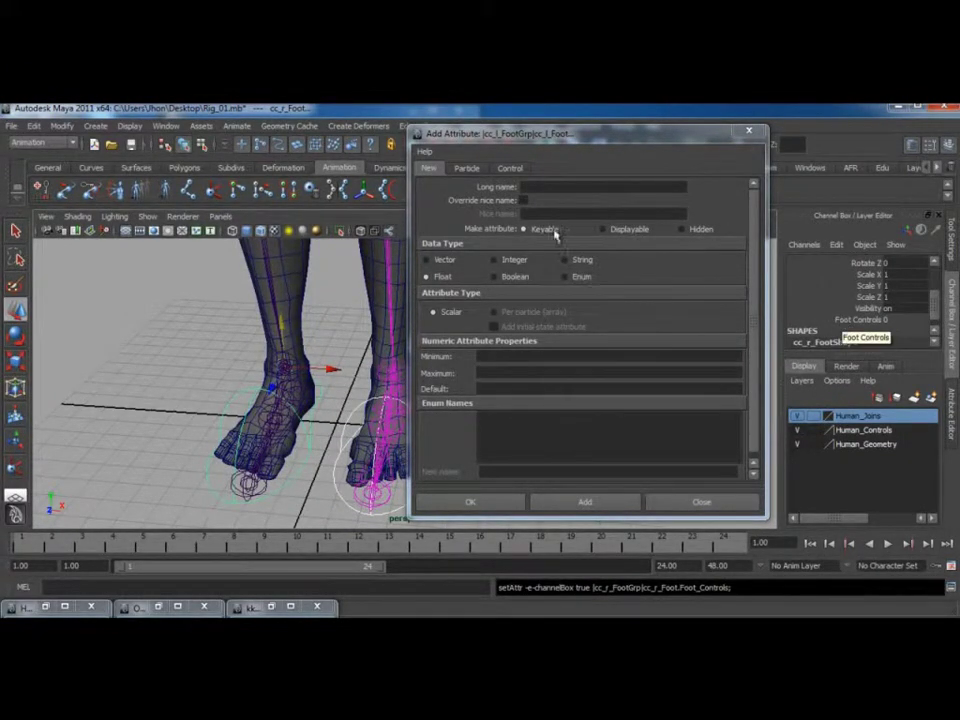
- Add a keyable float attribute Bank to both foot controls, with minimum -20, maximum 20 and default 0
left_click(547, 191)
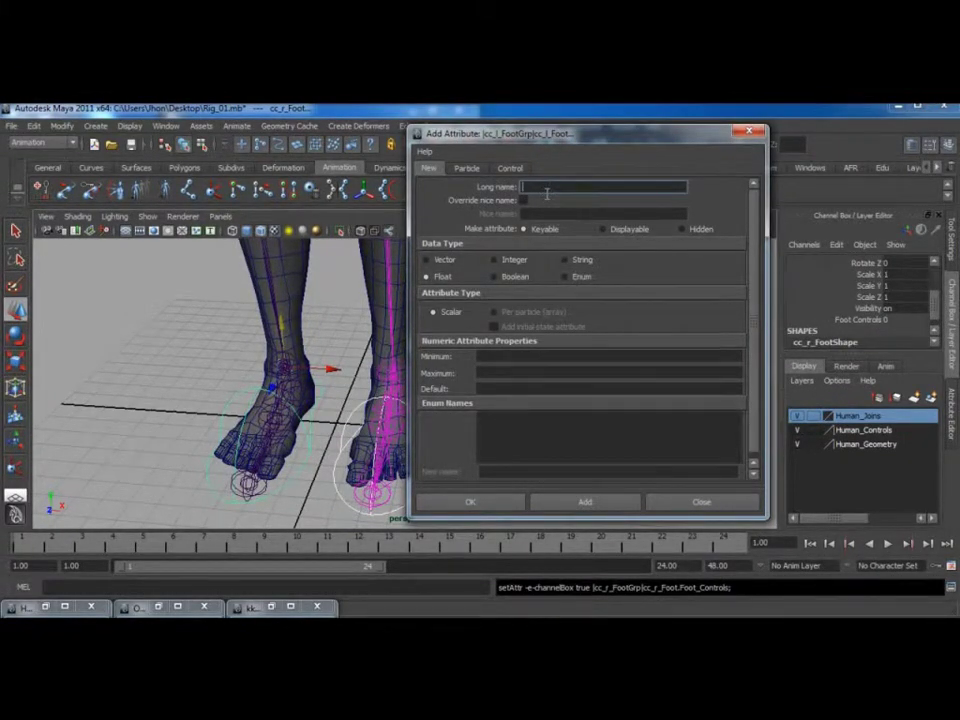
type("Bank")
left_click(484, 357)
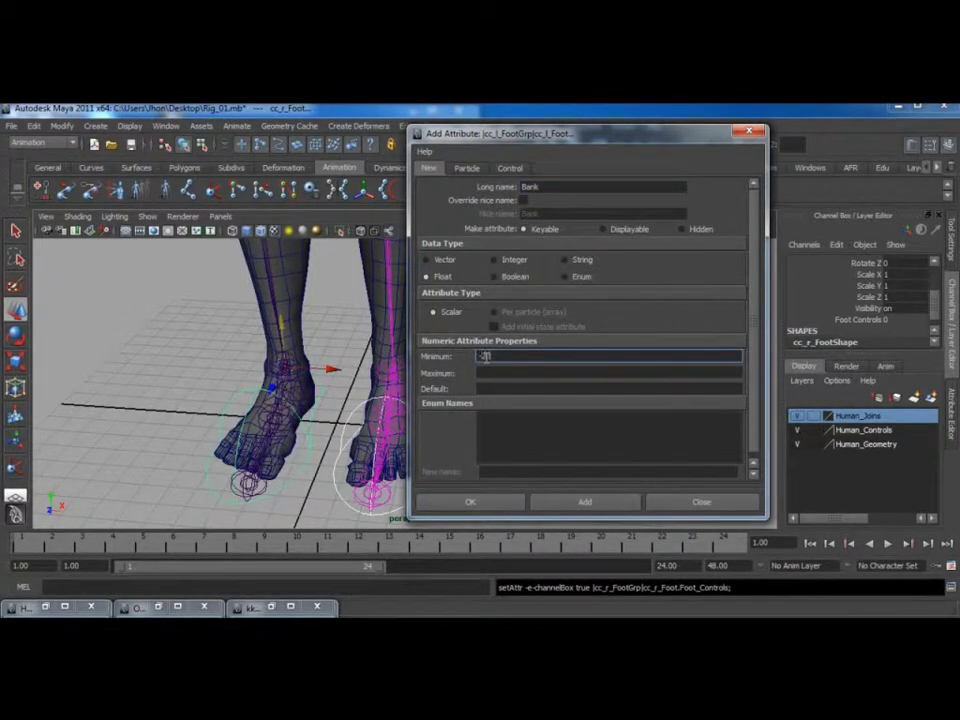
type("-20")
left_click(493, 370)
type("20")
left_click(488, 388)
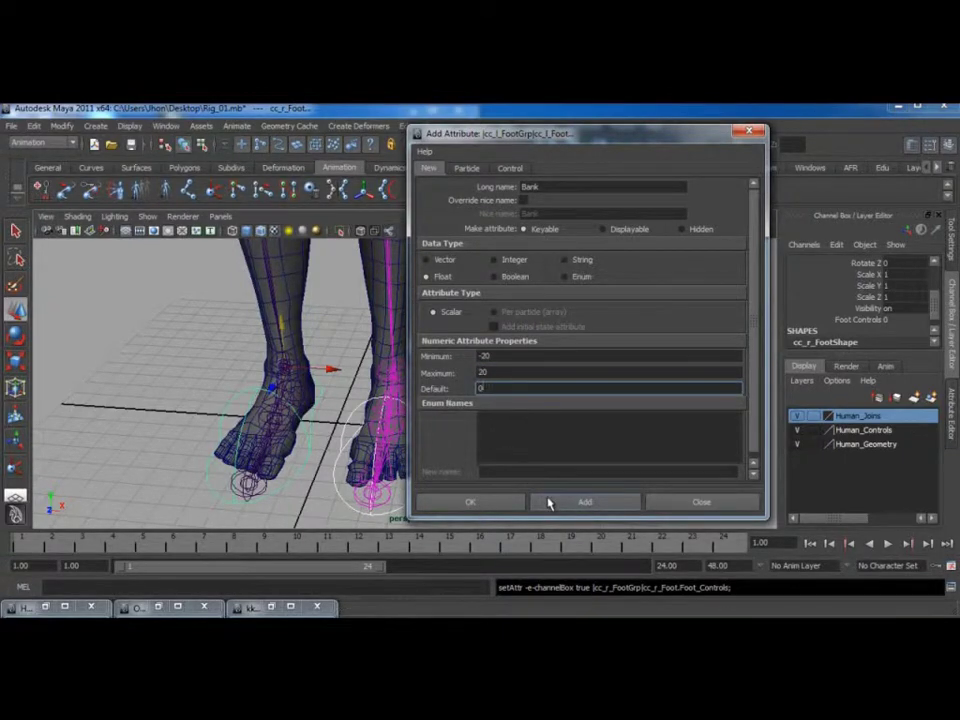
left_click(585, 502)
- Add a keyable float attribute Foot_Roll to both foot controls, with minimum -20, maximum 20 and default 0
scroll(843, 312, "down", 3)
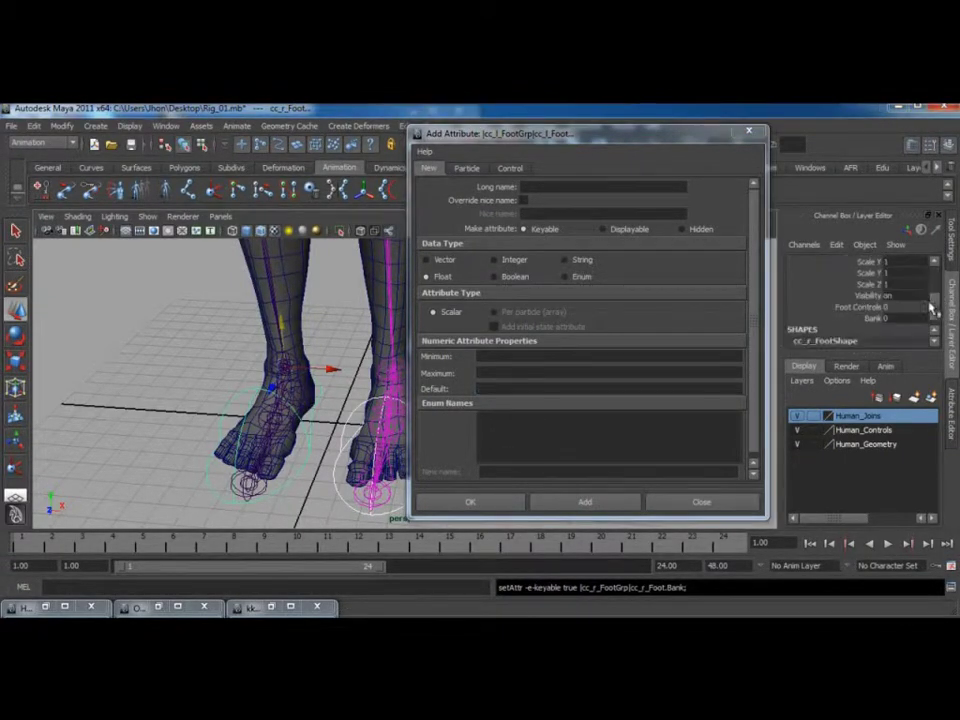
left_click(543, 186)
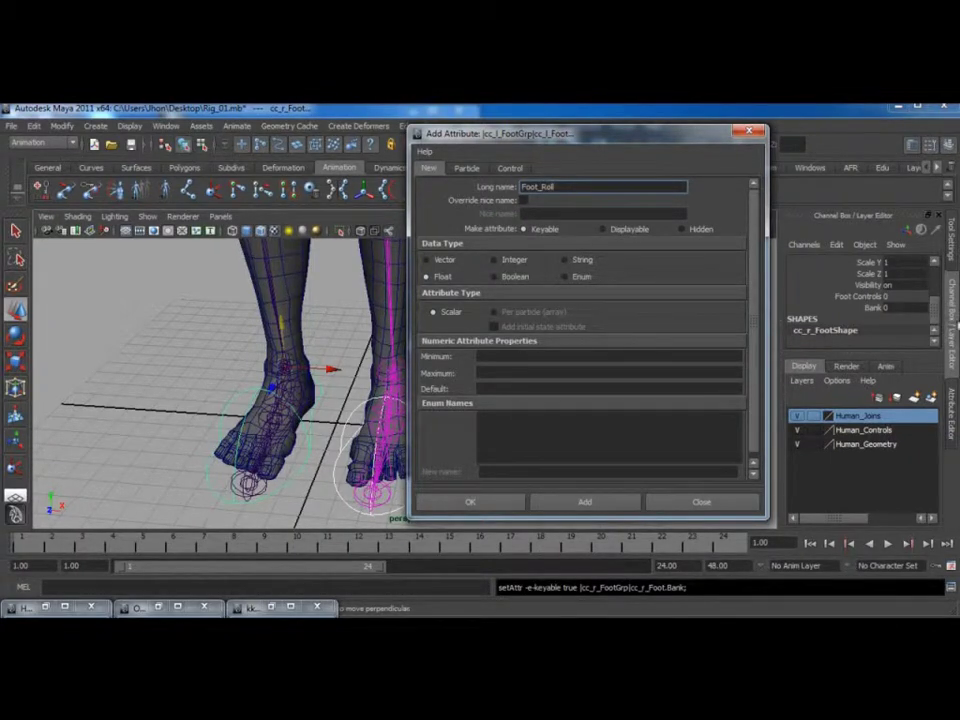
left_click(717, 357)
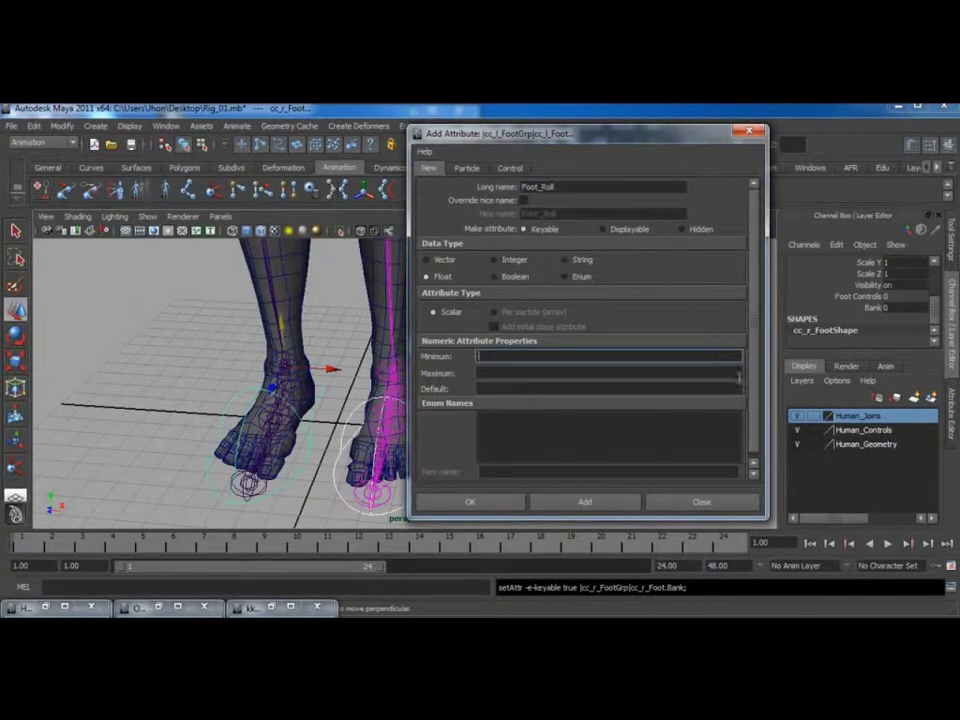
left_click(645, 371)
type("230")
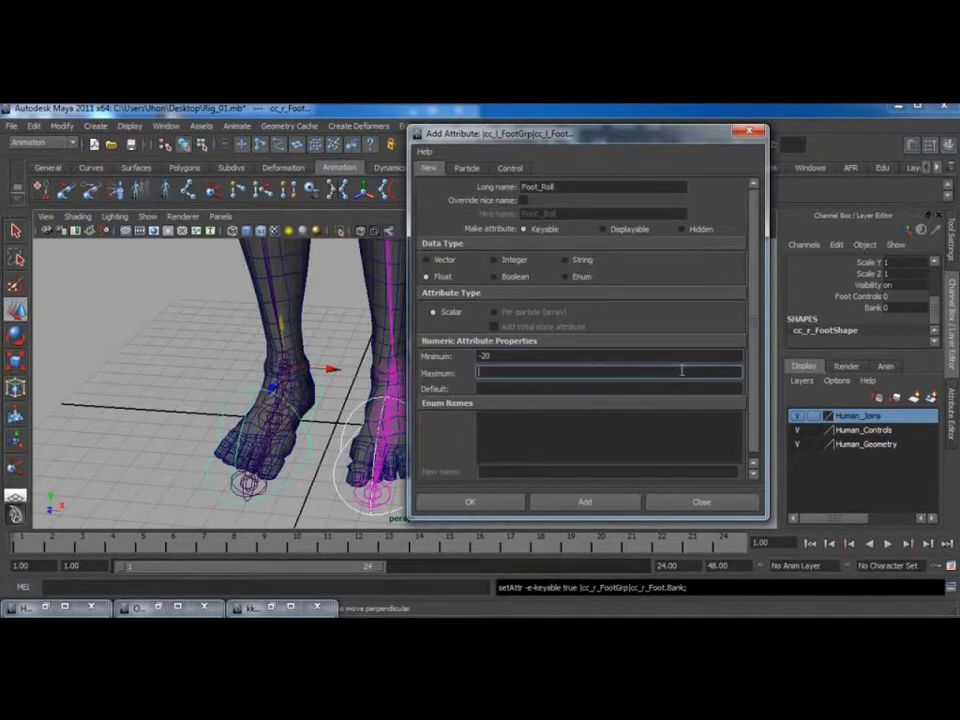
key("BackSpace")
key("BackSpace")
type("0")
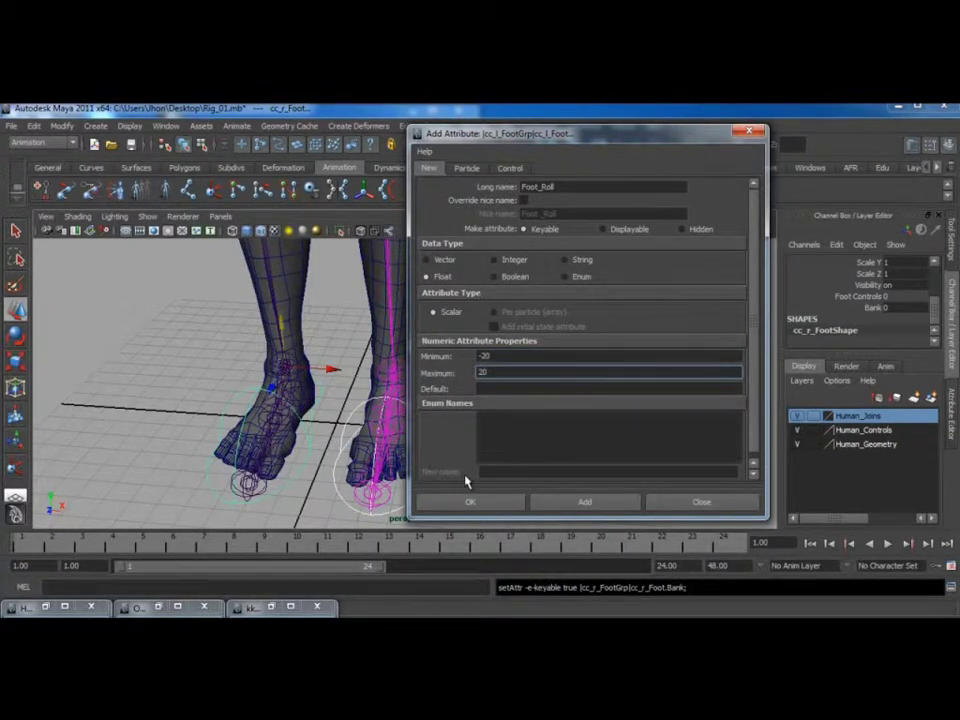
left_click(517, 388)
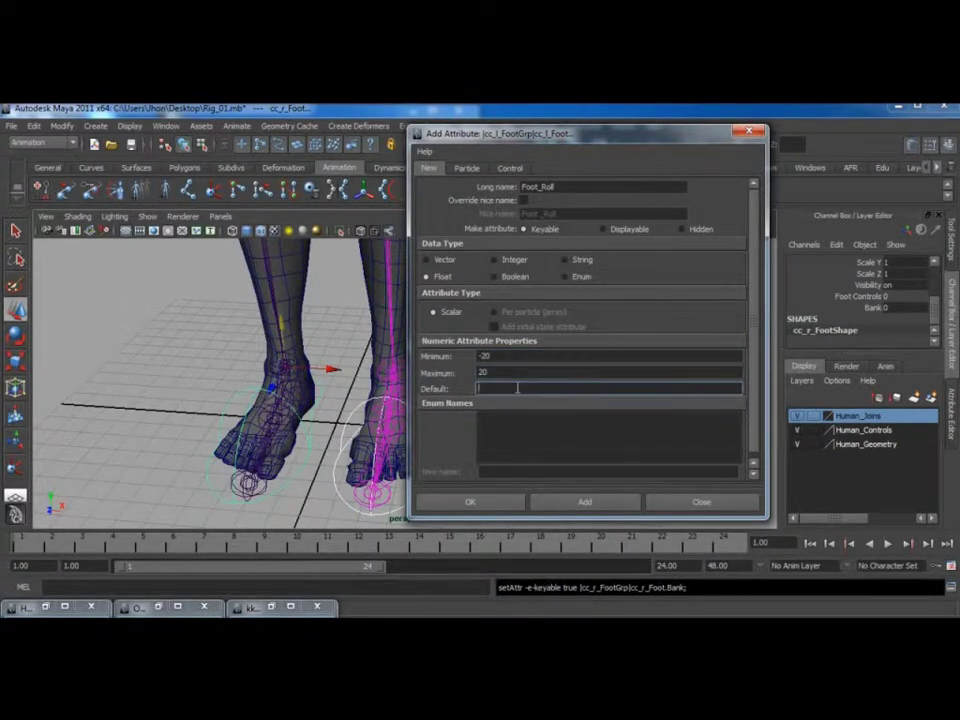
left_click(544, 501)
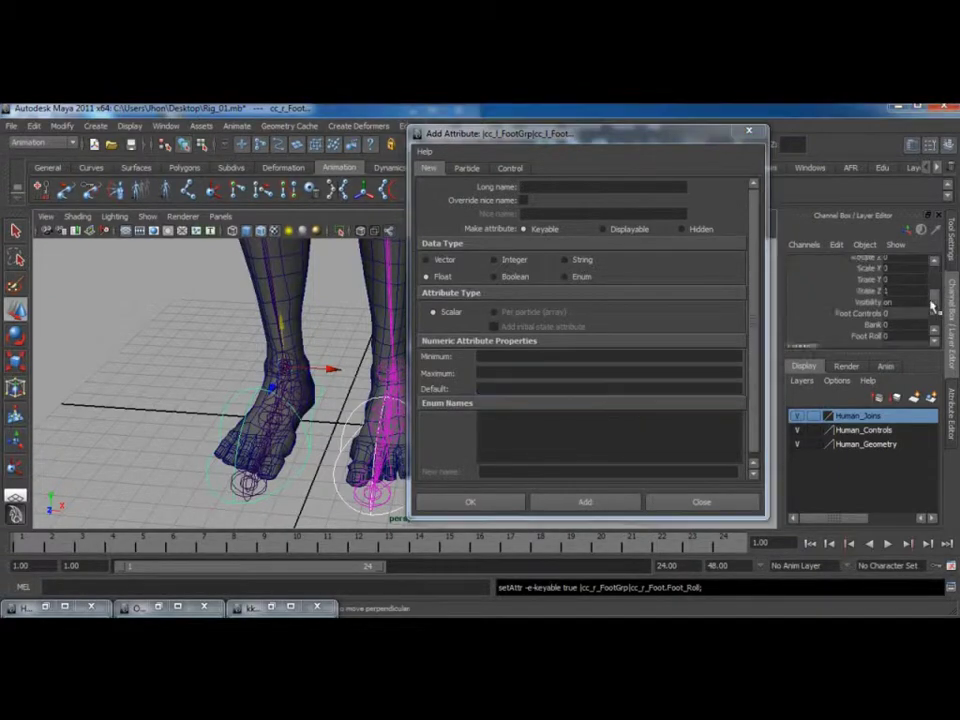
- Add a keyable float attribute Toe_pivot to both foot controls, with minimum -20, maximum 20 and default 0
scroll(922, 305, "down", 3)
left_click(532, 187)
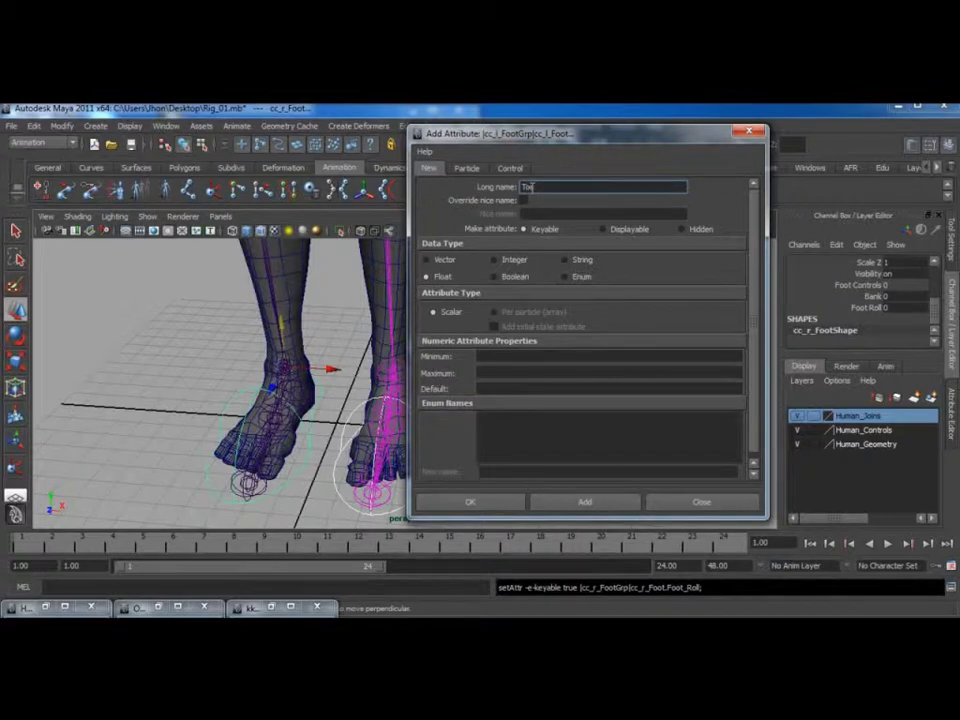
type("Toe_pivot")
left_click(536, 355)
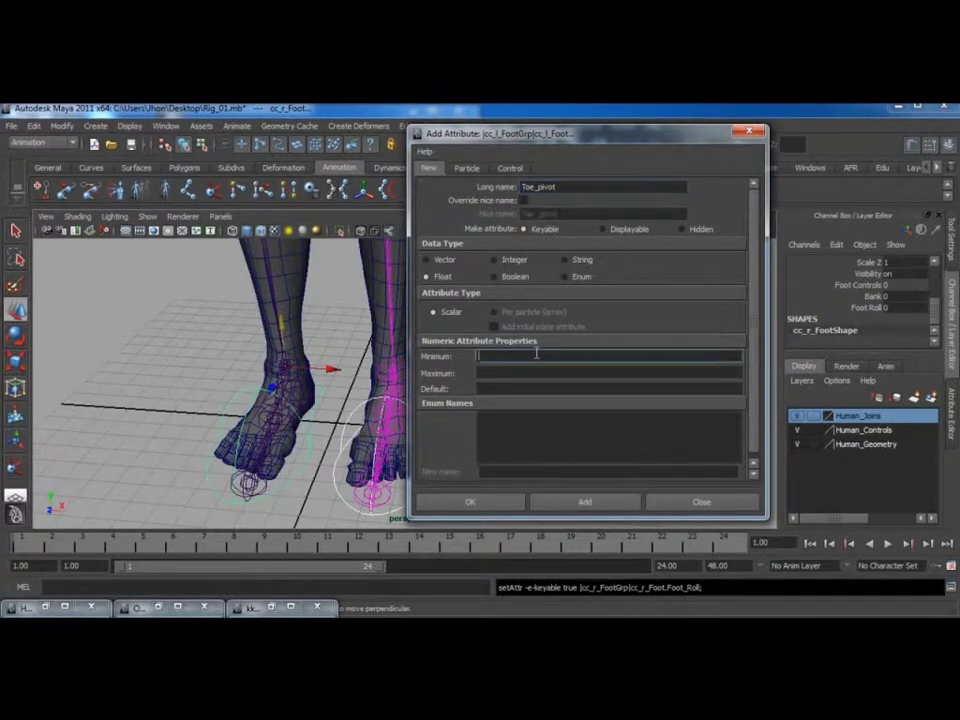
left_click(543, 370)
key("Tab")
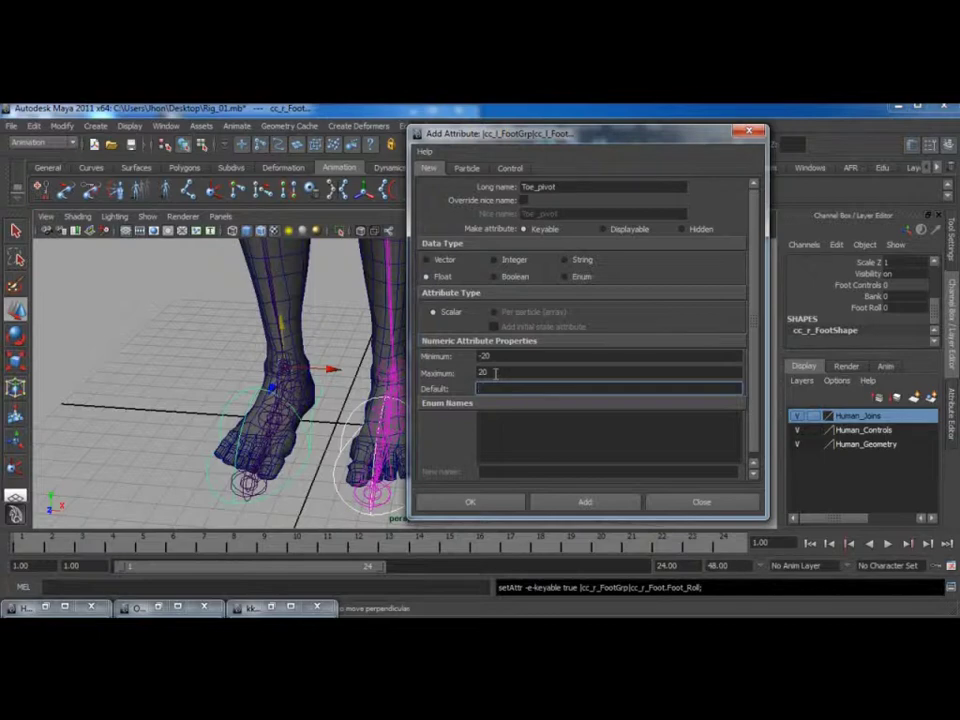
left_click(572, 503)
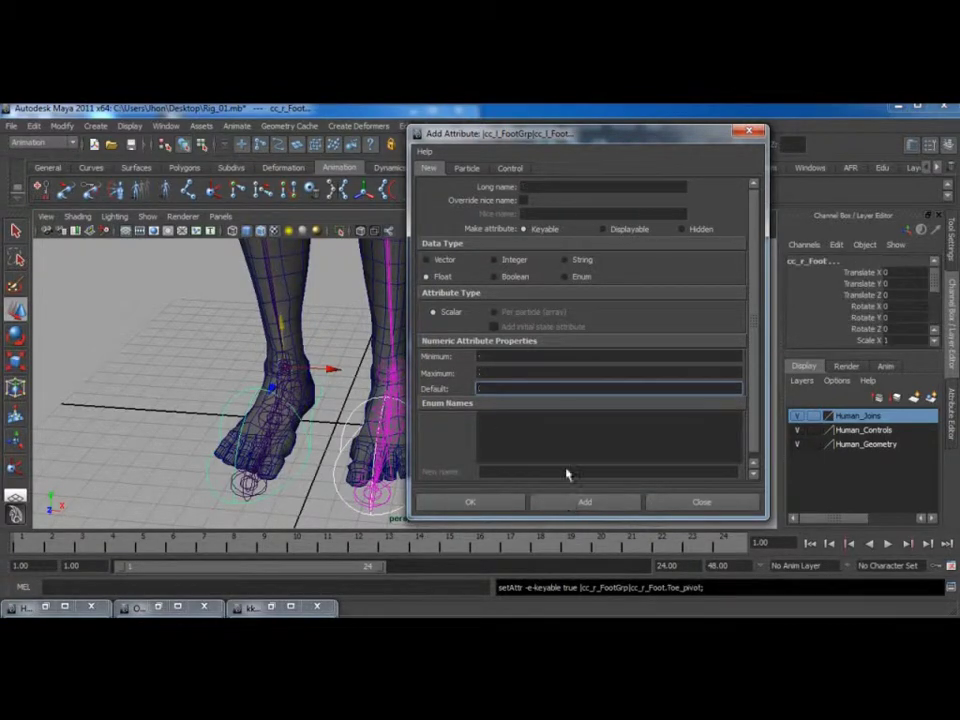
- Add a keyable float attribute Toe_Roll to both foot controls, with minimum -20, maximum 20 and default 0
left_click(546, 188)
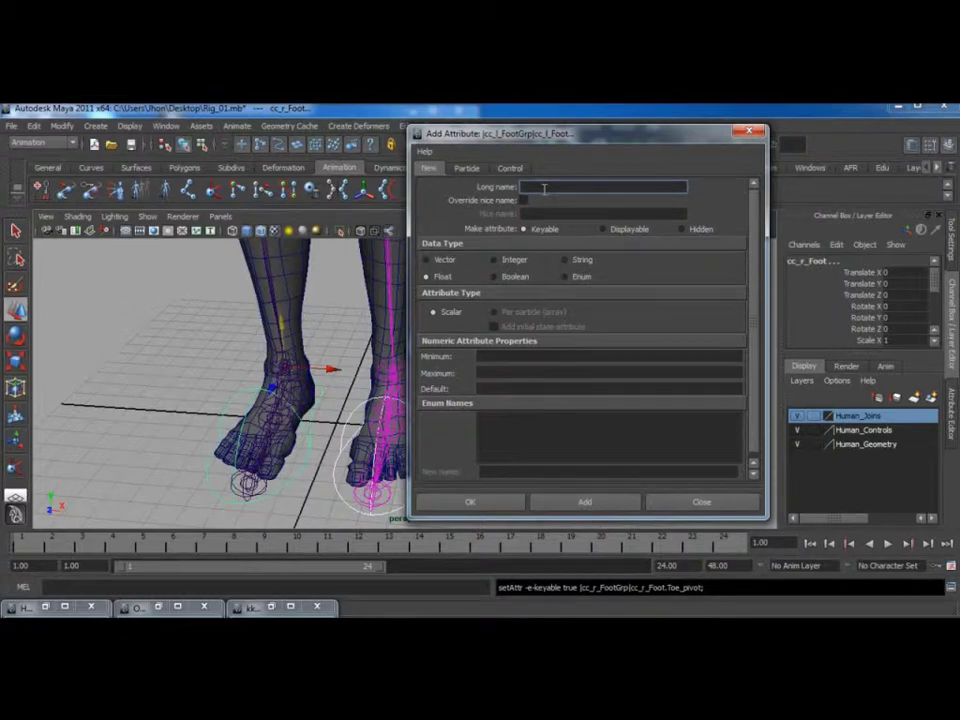
left_click_drag(932, 278, 936, 318)
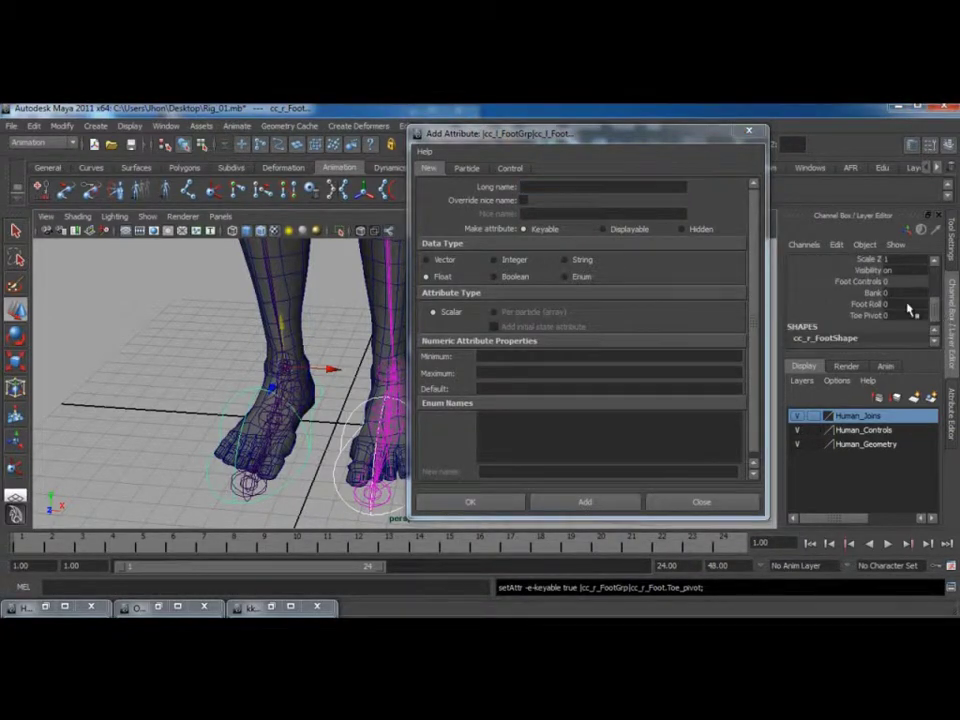
left_click(530, 187)
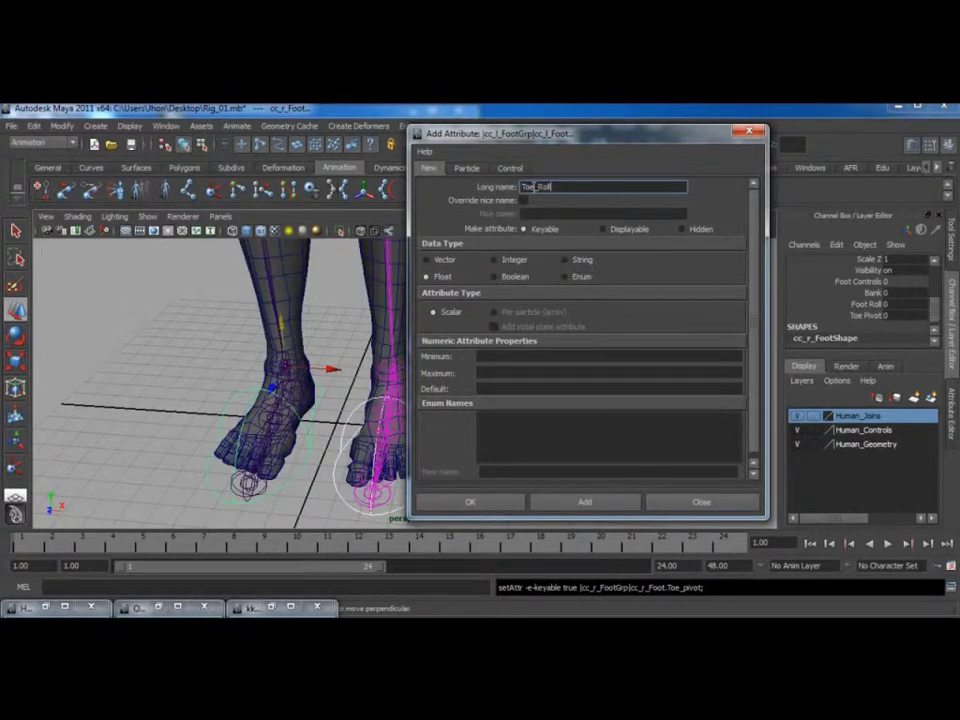
left_click(501, 357)
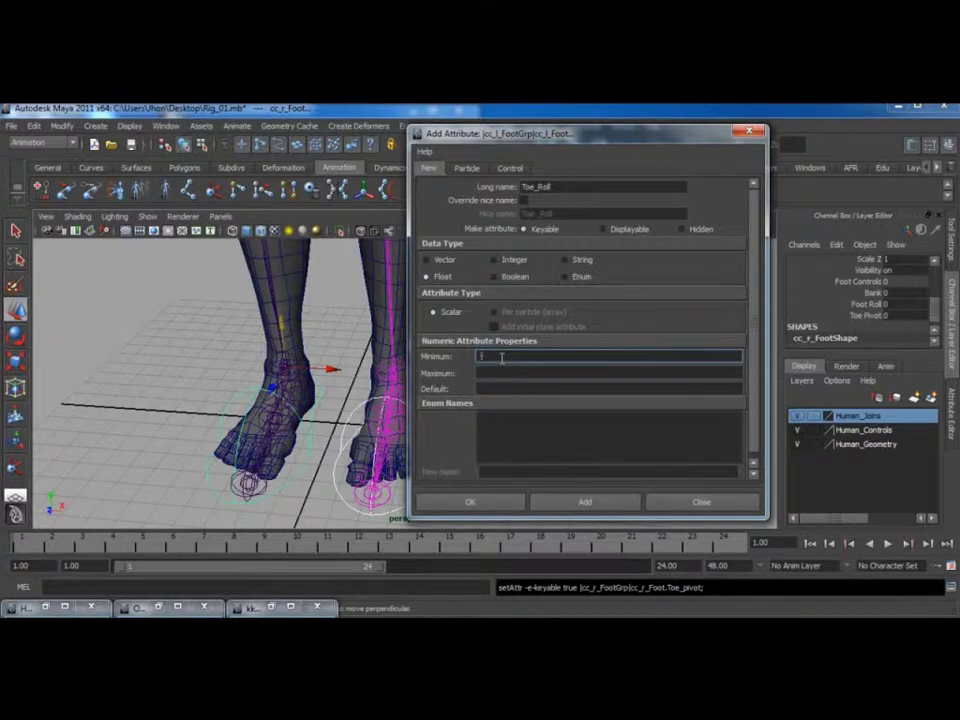
left_click(485, 373)
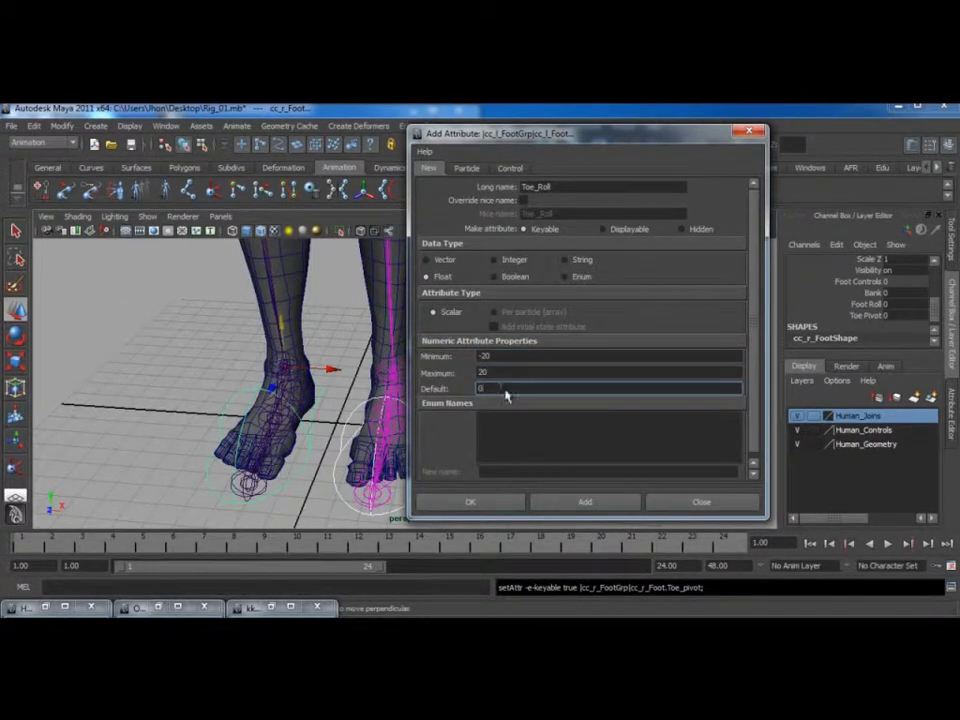
left_click(592, 502)
- Add a keyable float attribute Heel to both foot controls, with minimum -20, maximum 20 and default 0
left_click_drag(932, 279, 932, 310)
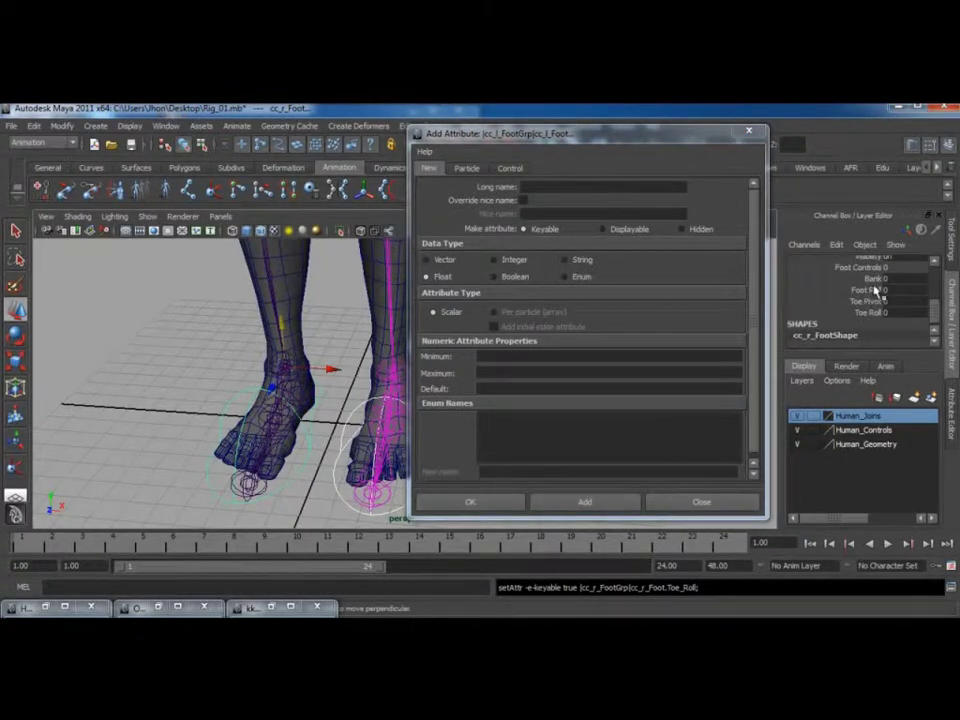
left_click(555, 185)
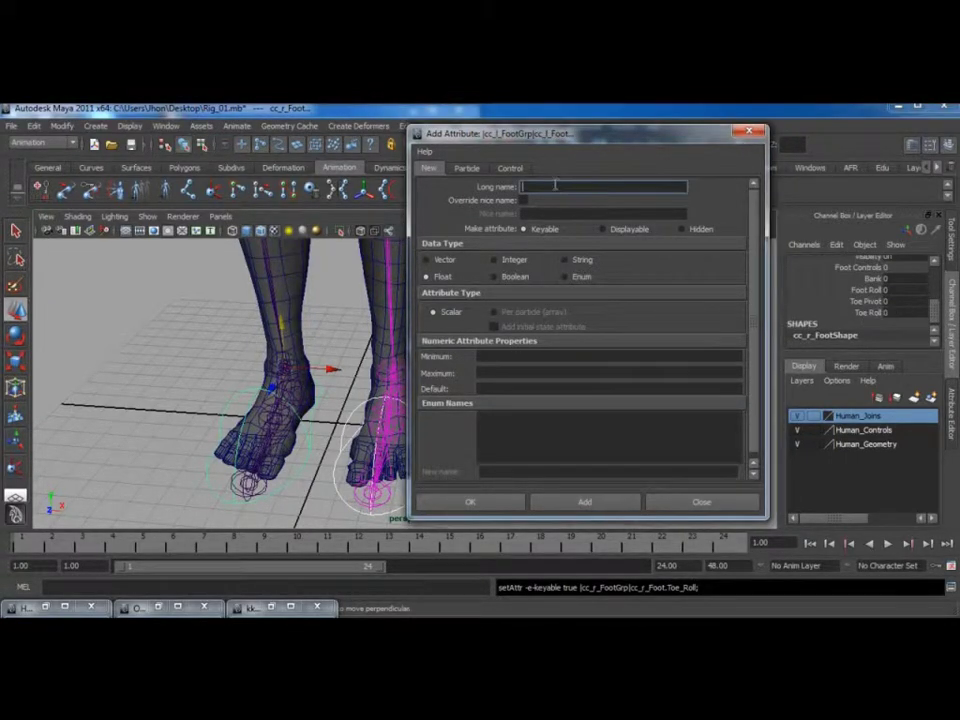
left_click(427, 278)
left_click(511, 356)
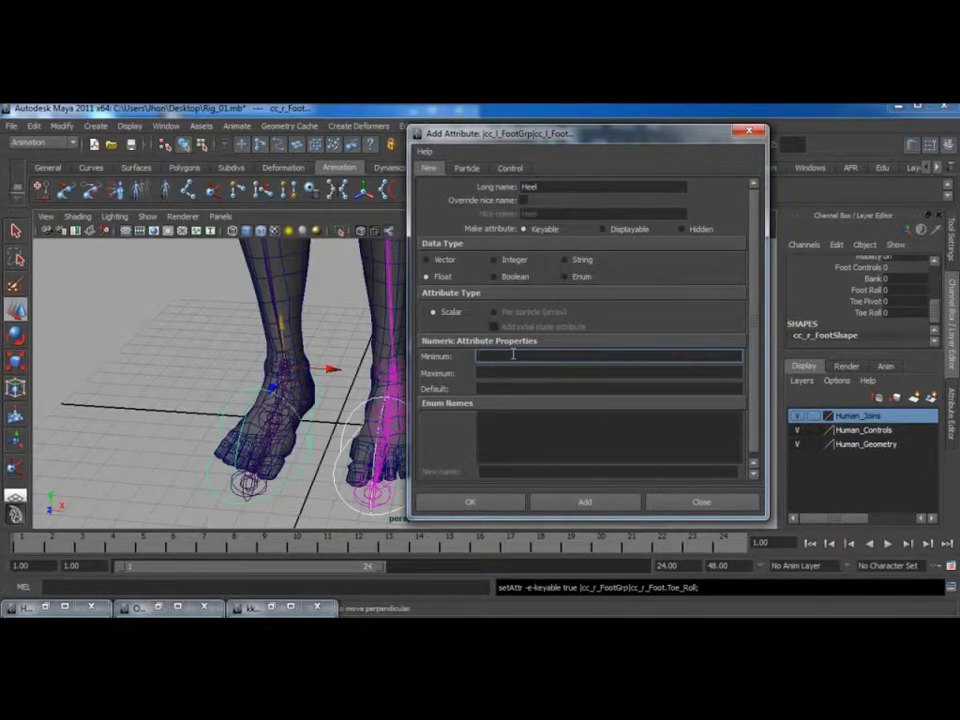
left_click(508, 373)
left_click(534, 389)
type("0")
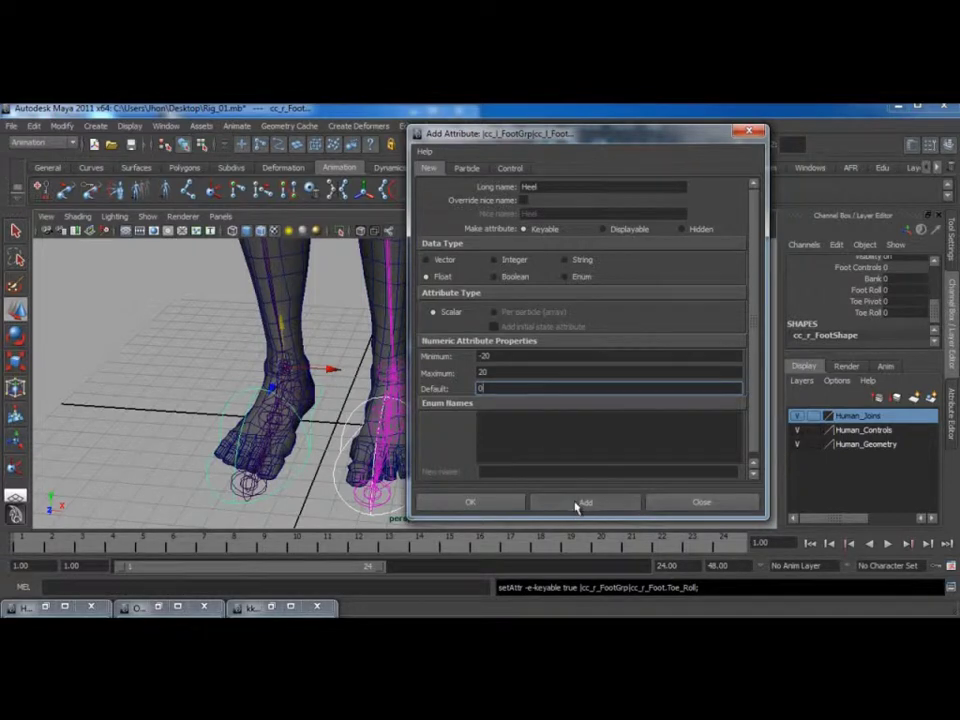
left_click(583, 503)
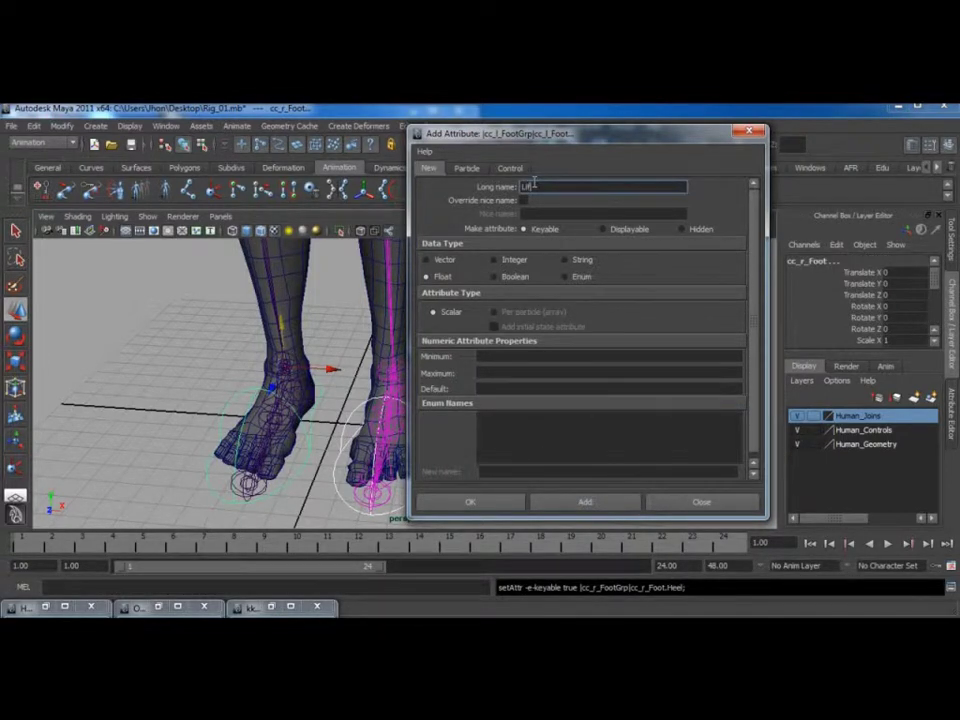
- Add a keyable float attribute Lift to both foot controls, with minimum -20, maximum 20 and default 0
left_click(538, 356)
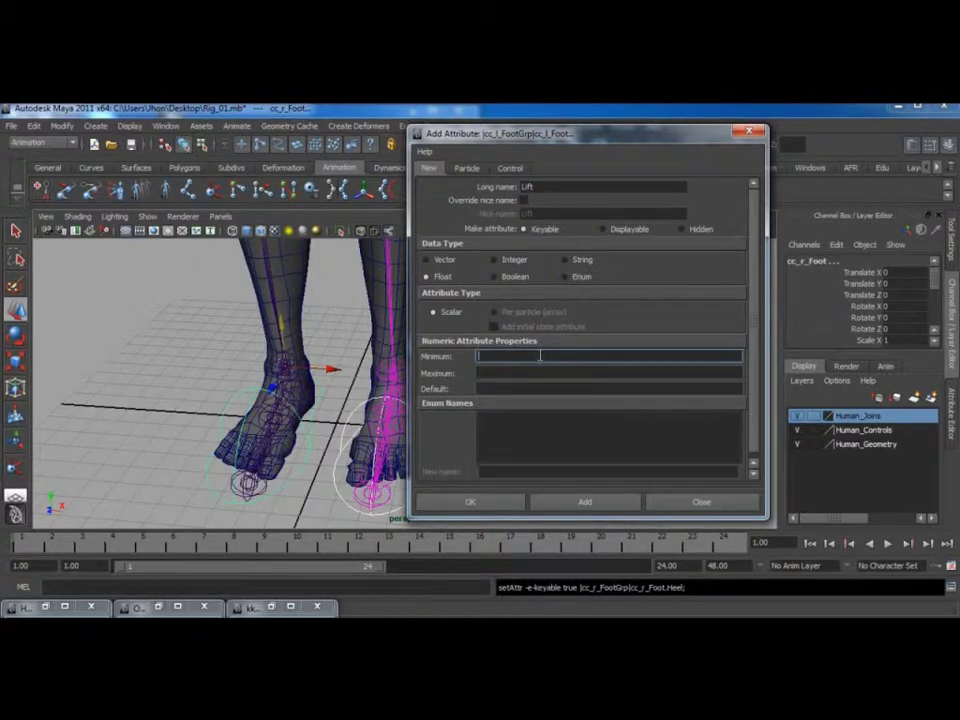
left_click(527, 374)
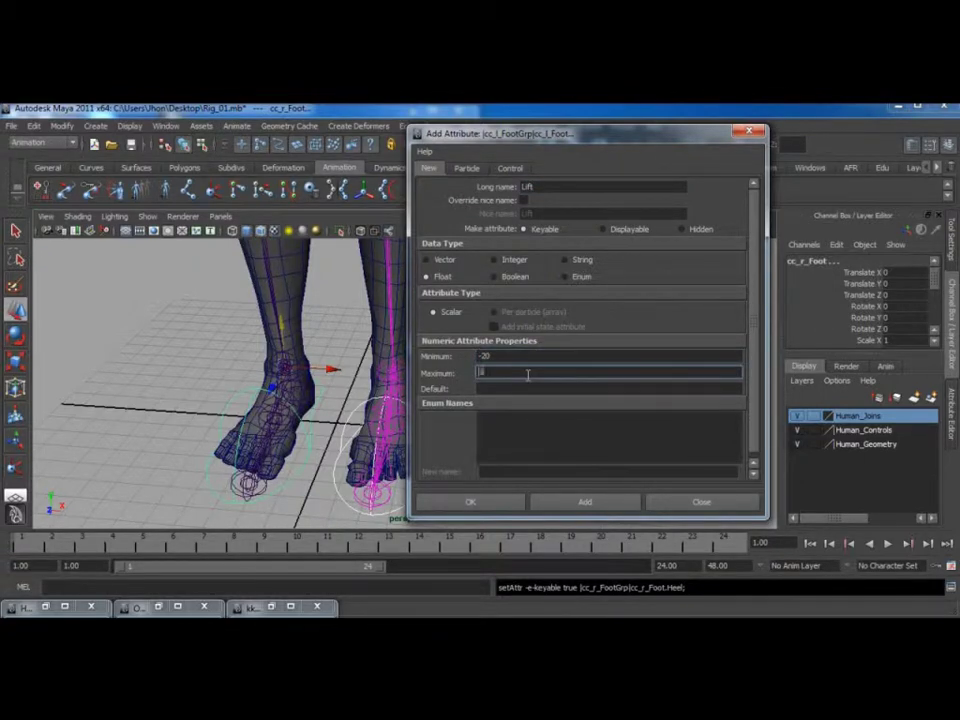
left_click(491, 389)
type("0")
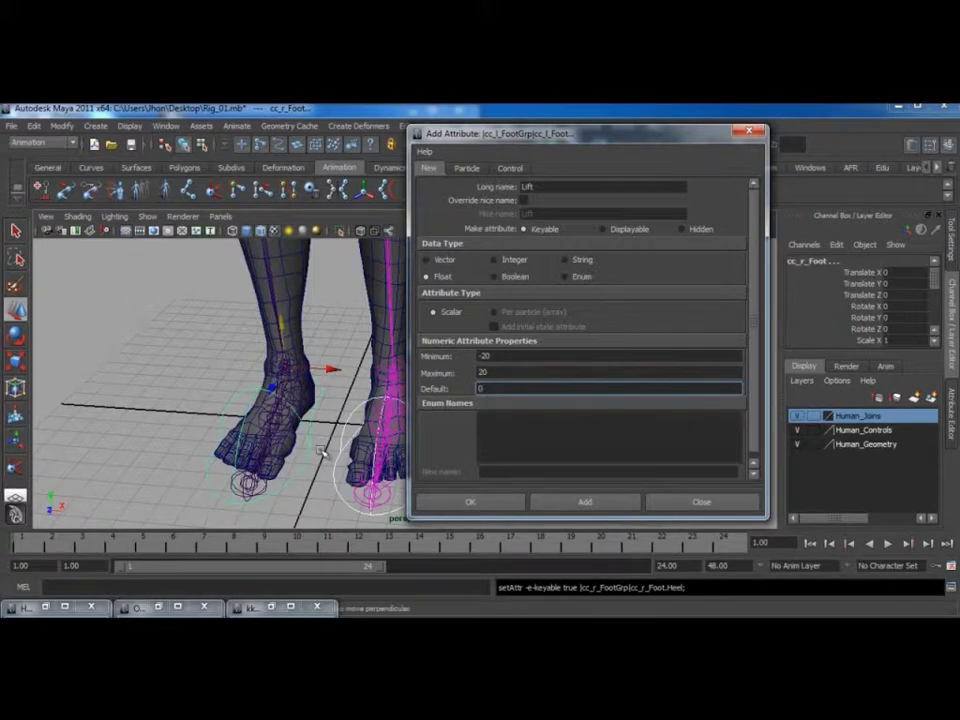
left_click(545, 503)
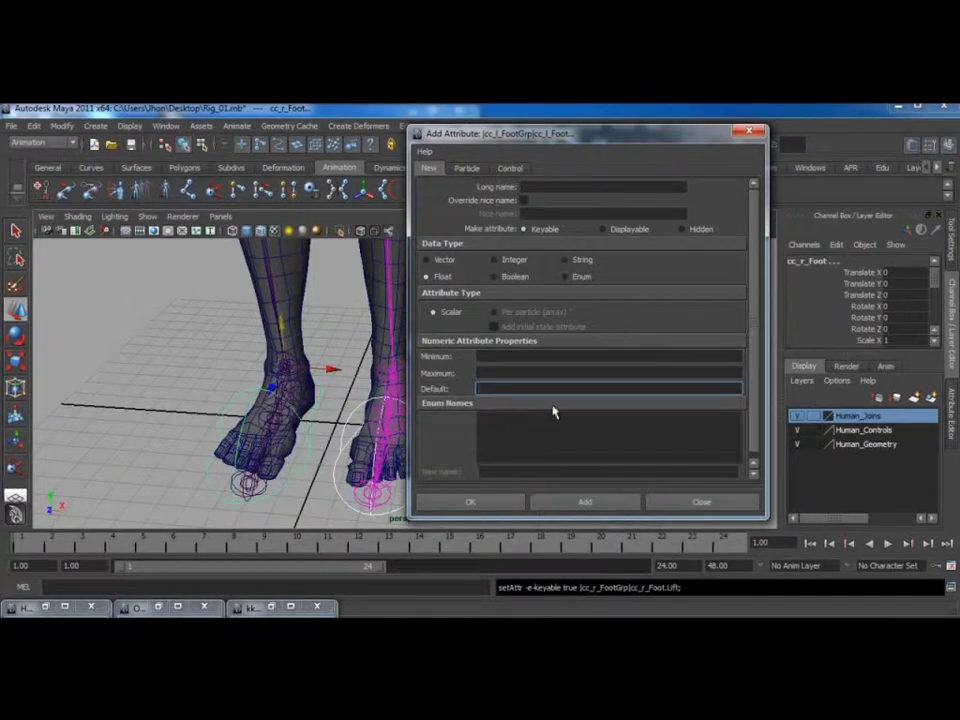
- Add a displayable float attribute named "Stretchy leg" to both foot controls, without any limits
left_click(531, 188)
left_click(603, 229)
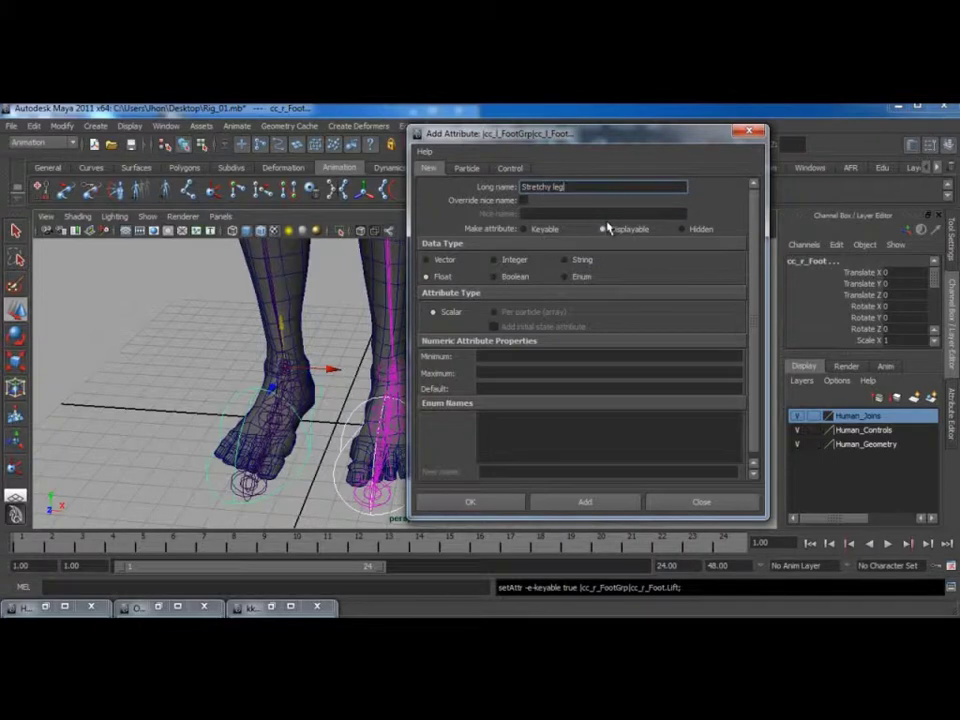
left_click(535, 507)
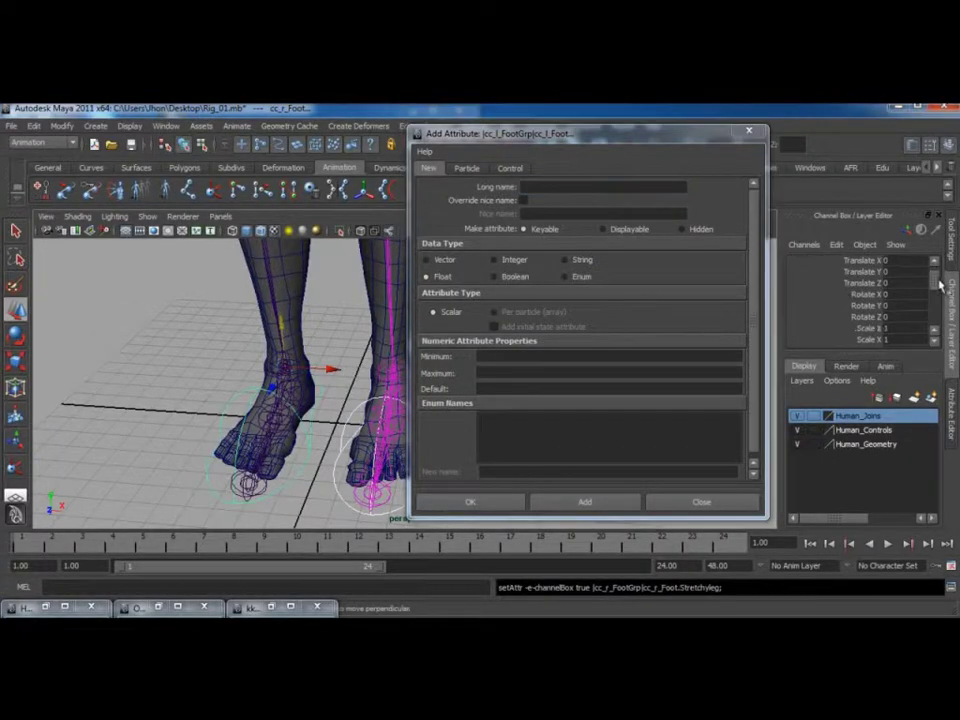
- Add a keyable Boolean attribute named Mode to both foot controls and finish adding attributes
scroll(938, 312, "down", 5)
left_click(556, 187)
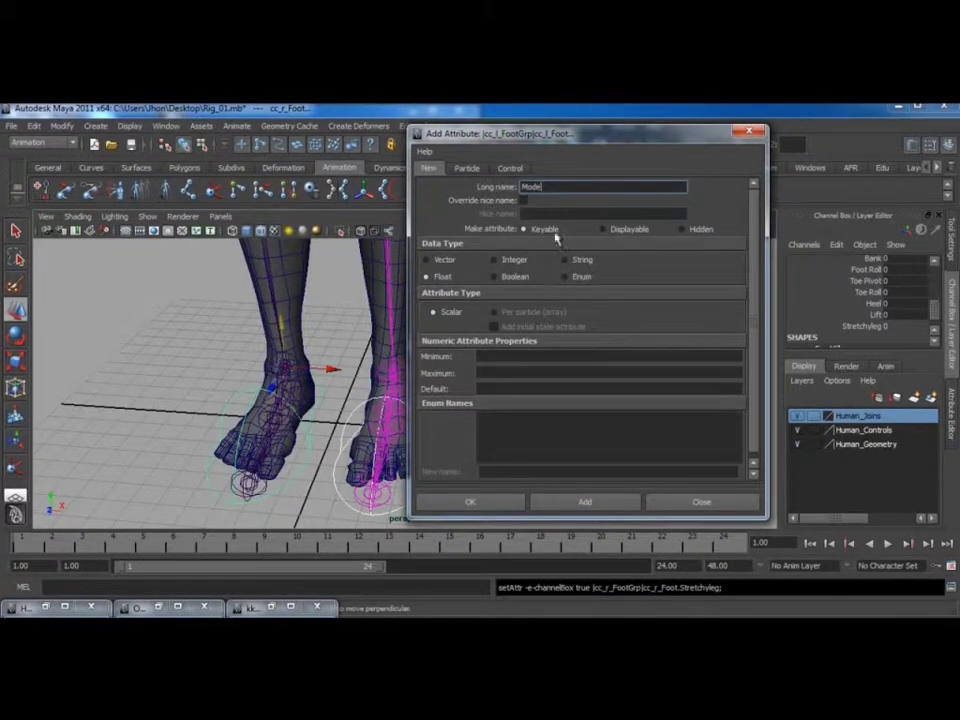
left_click(516, 277)
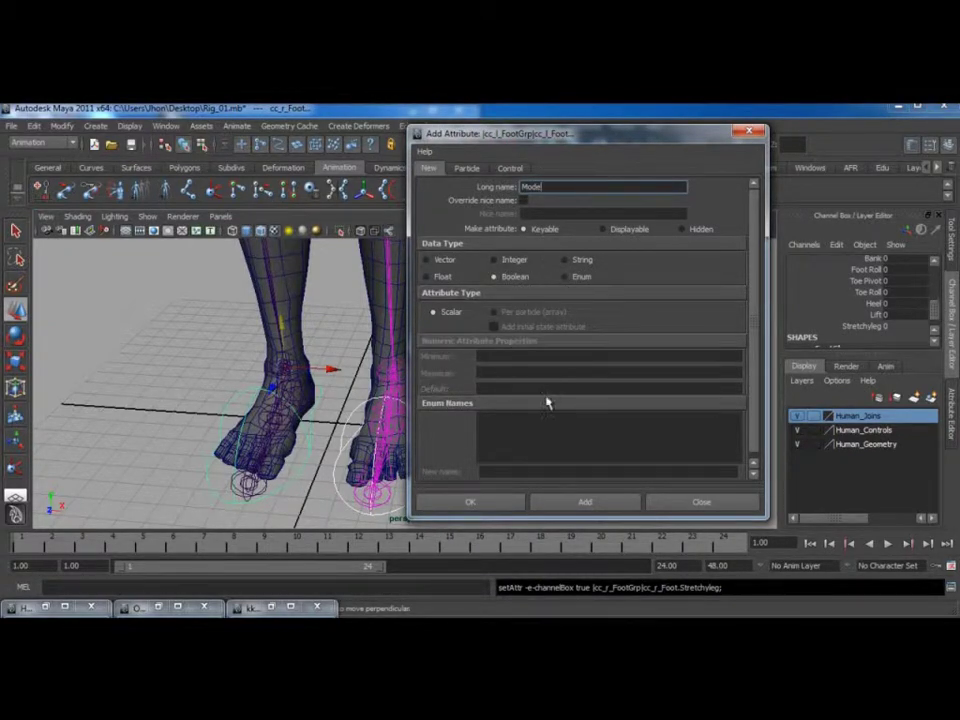
left_click(518, 500)
- Review the added foot control attributes down to the Mode value, and select the foot controls individually
scroll(938, 312, "down", 5)
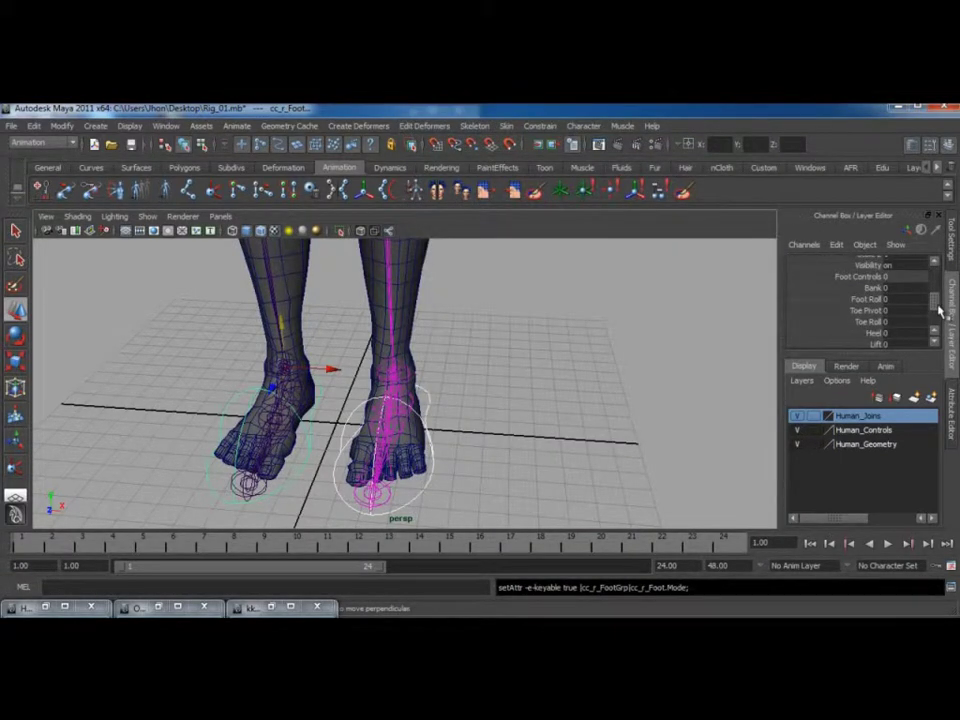
scroll(938, 312, "down", 3)
left_click(900, 308)
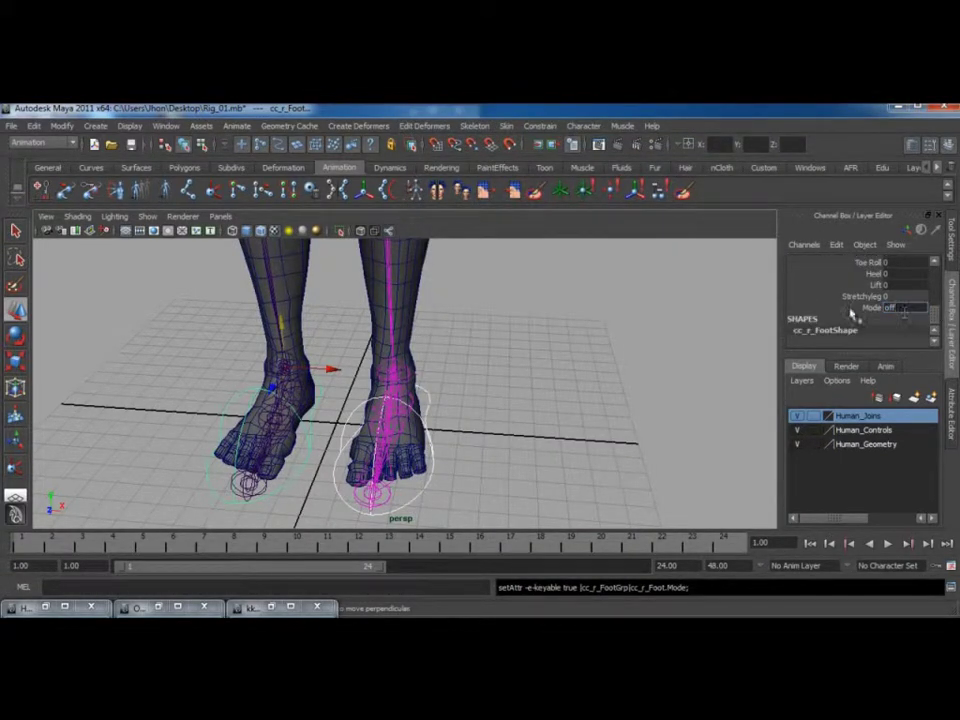
left_click(450, 467)
left_click(435, 471)
left_click(291, 484)
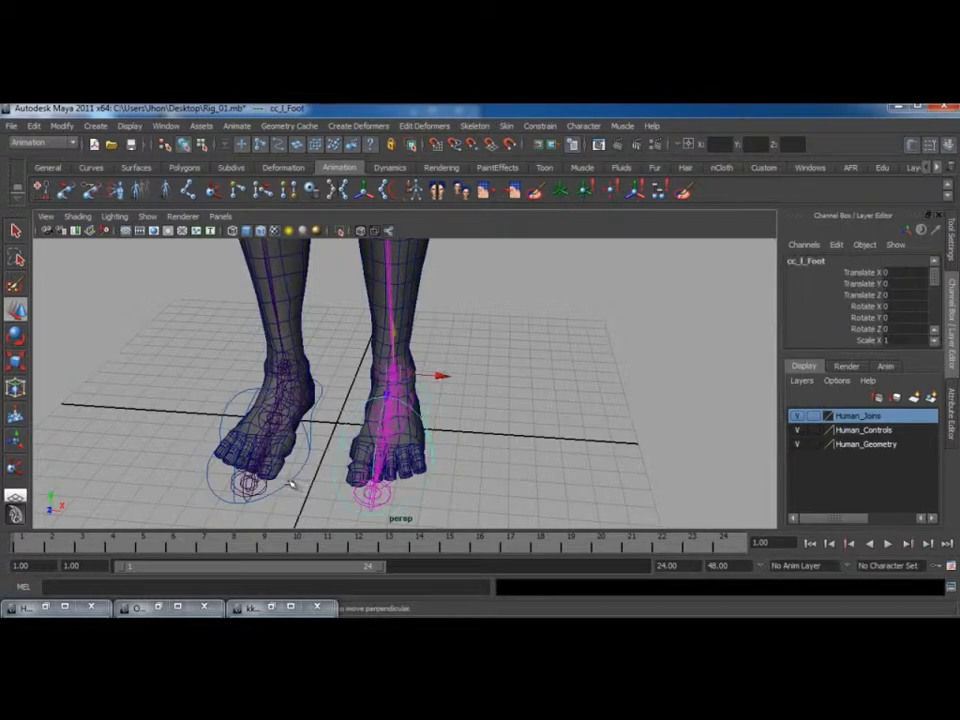
- Review the custom attributes down to Mode on the right foot control and check the left foot control
left_click(291, 484)
scroll(938, 312, "down", 5)
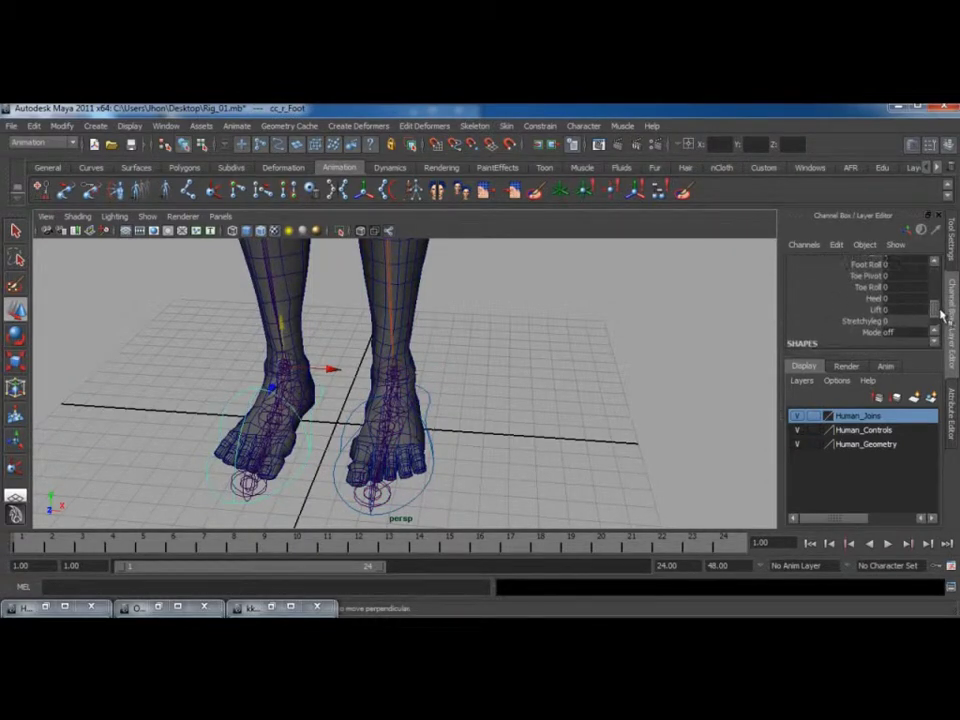
left_click(424, 490)
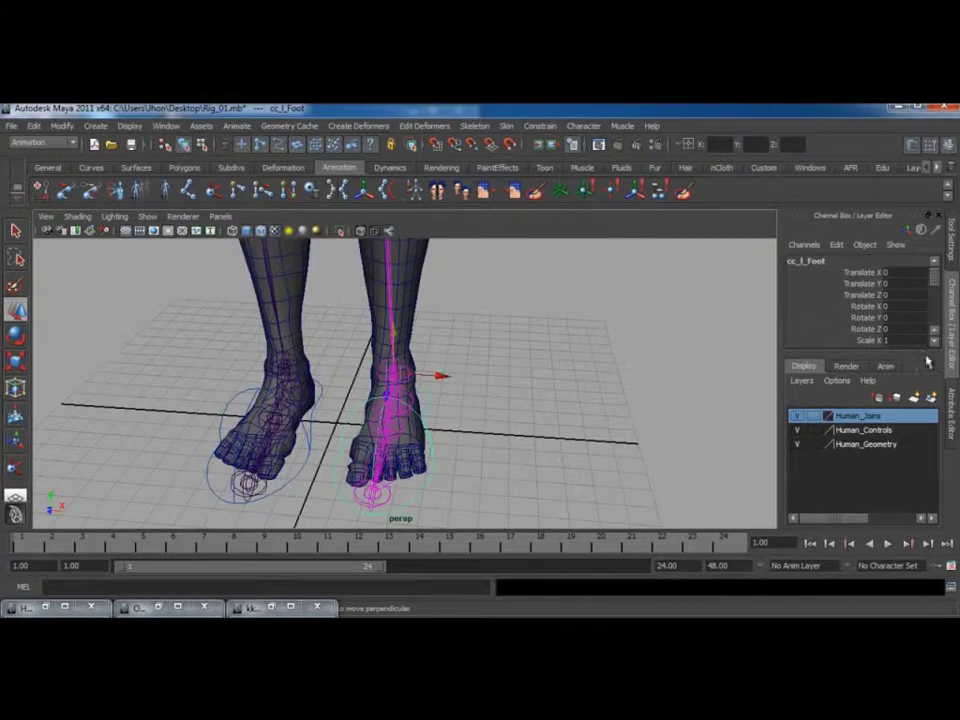
left_click_drag(540, 422, 435, 439, "alt")
left_click(259, 401)
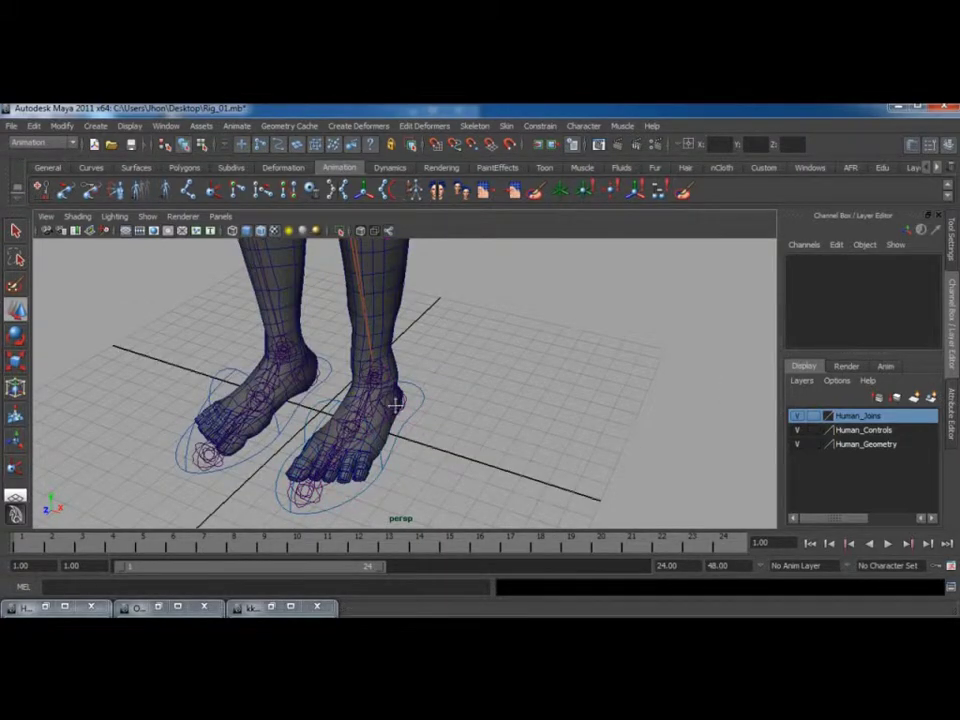
left_click_drag(395, 403, 469, 388, "alt")
- Open the Drawing Overrides of the left foot control cc_l_Foot, keeping its display type at Normal
left_click(470, 387)
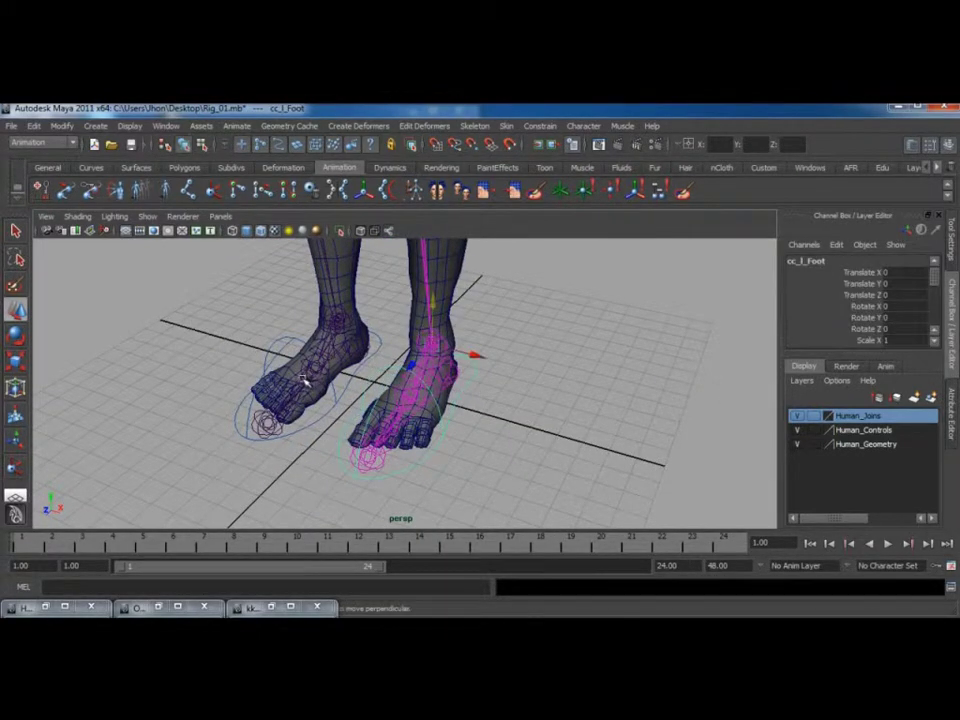
key("ctrl+a")
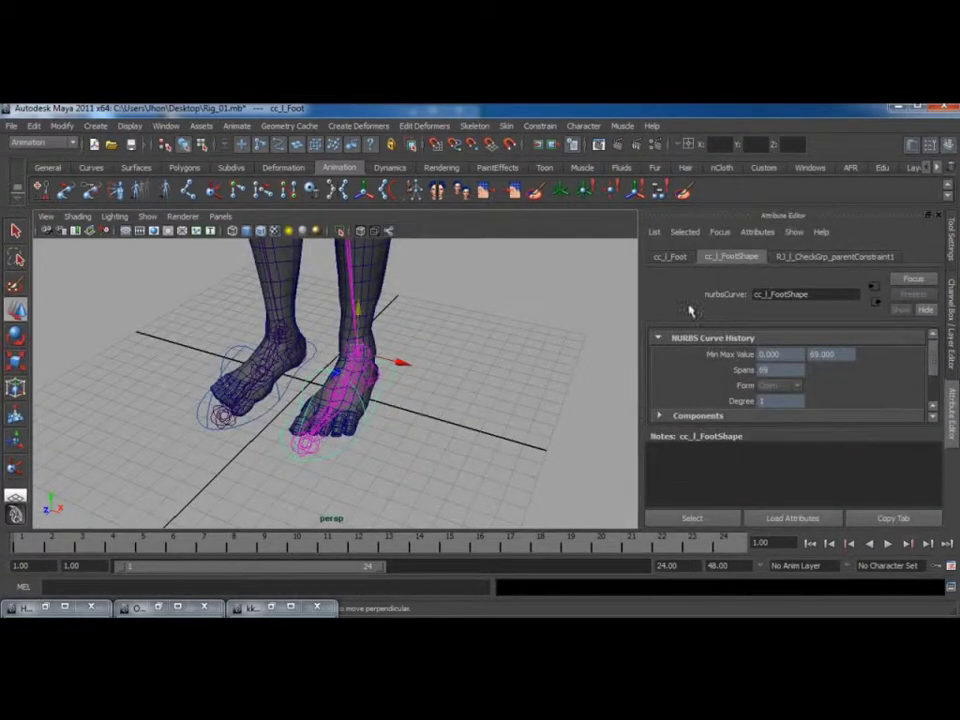
left_click(670, 257)
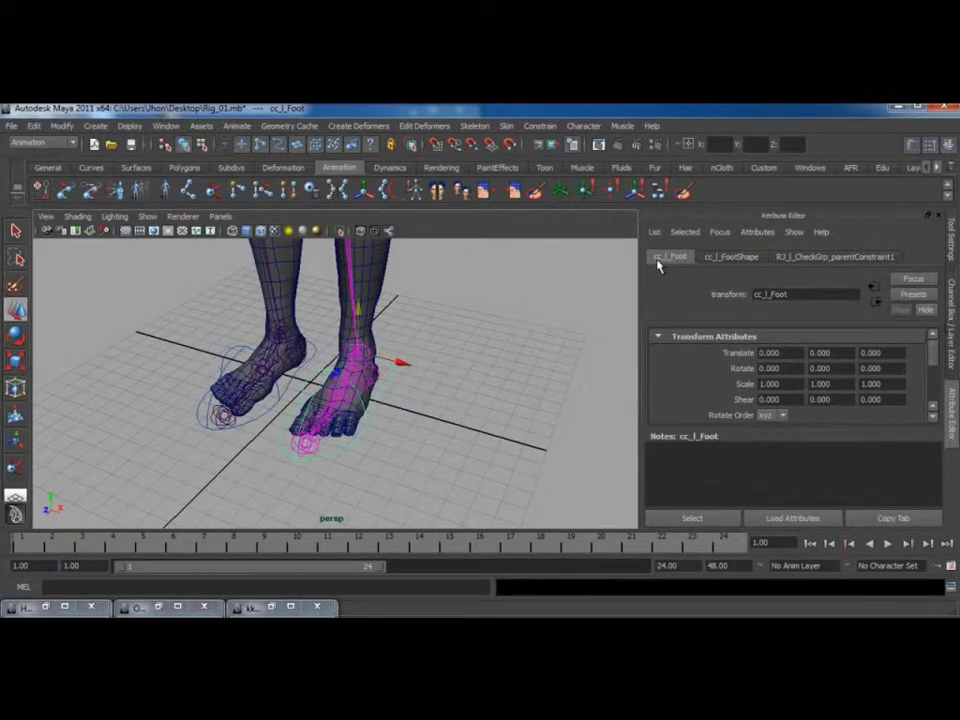
left_click_drag(930, 349, 930, 386)
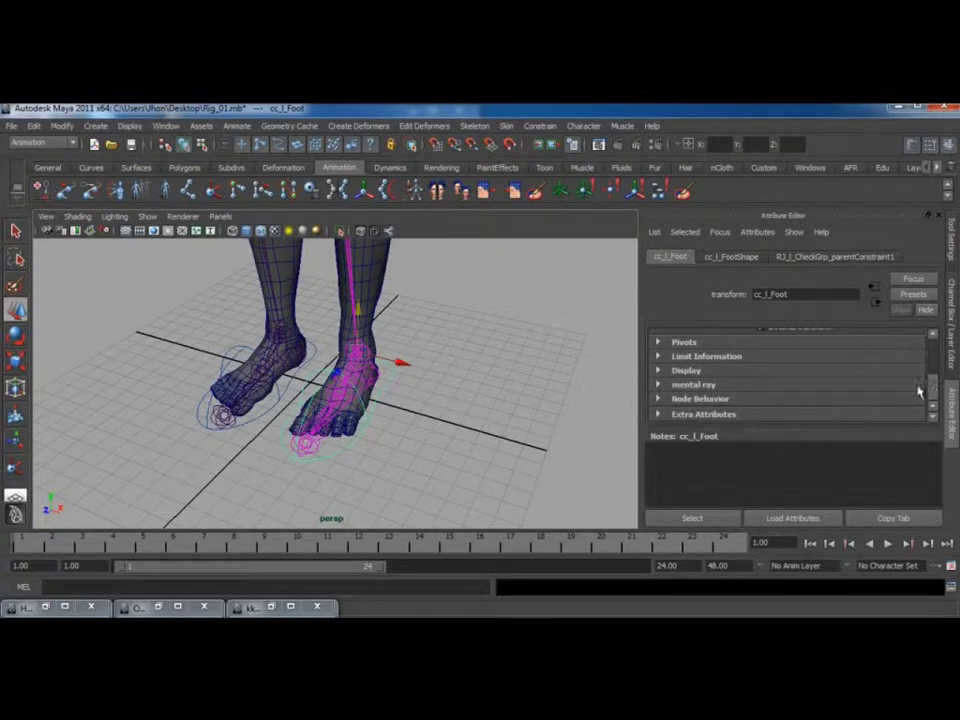
left_click(658, 371)
scroll(800, 375, "down", 5)
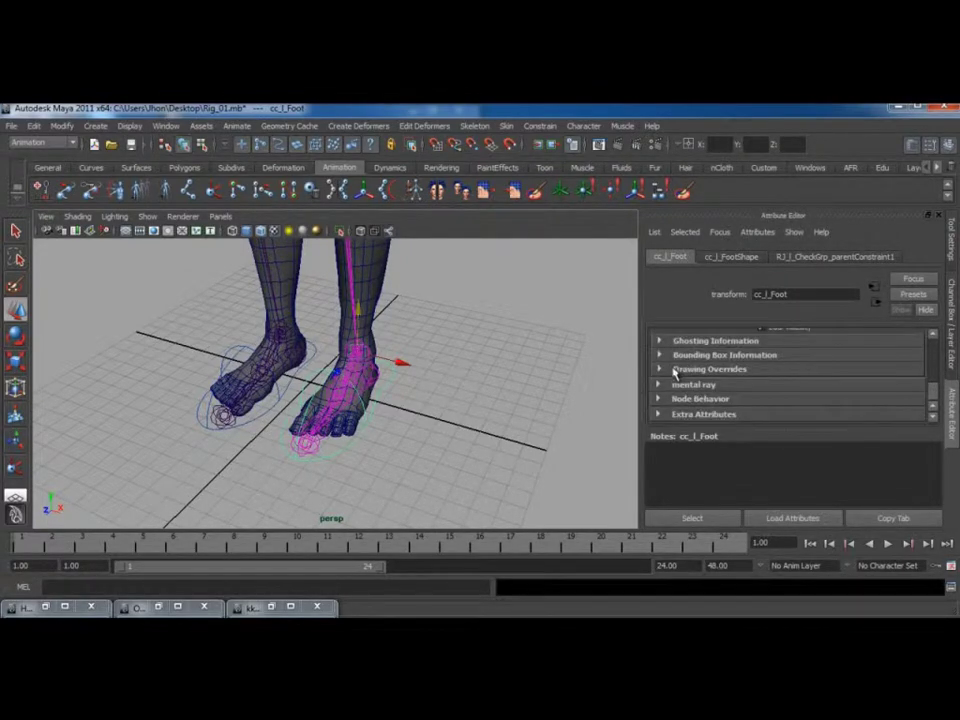
left_click(660, 370)
scroll(765, 365, "down", 2)
left_click(810, 358)
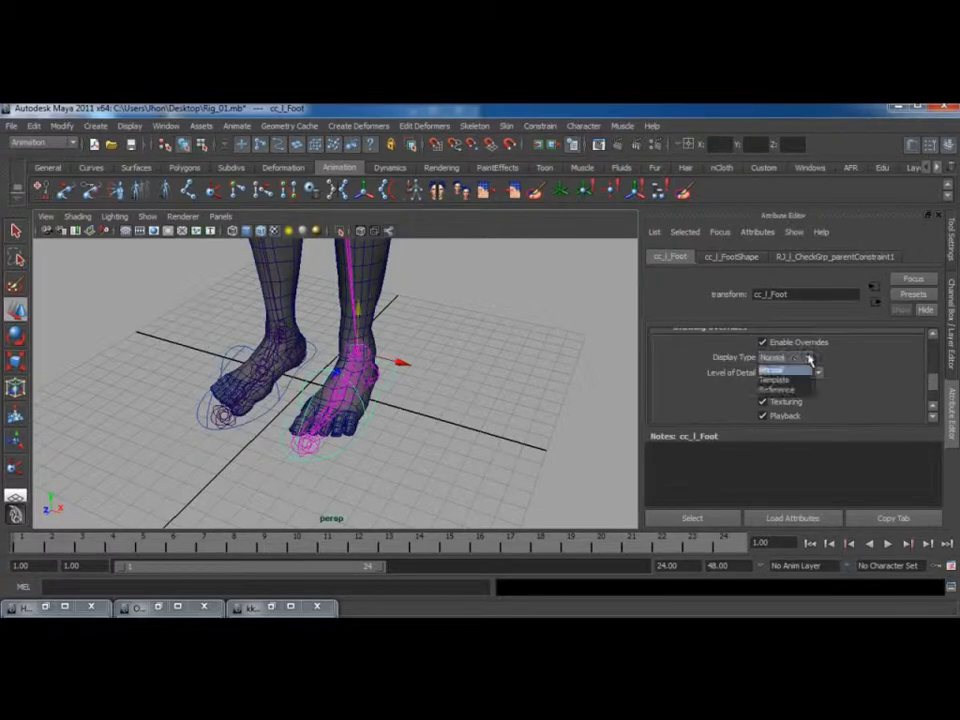
left_click(776, 358)
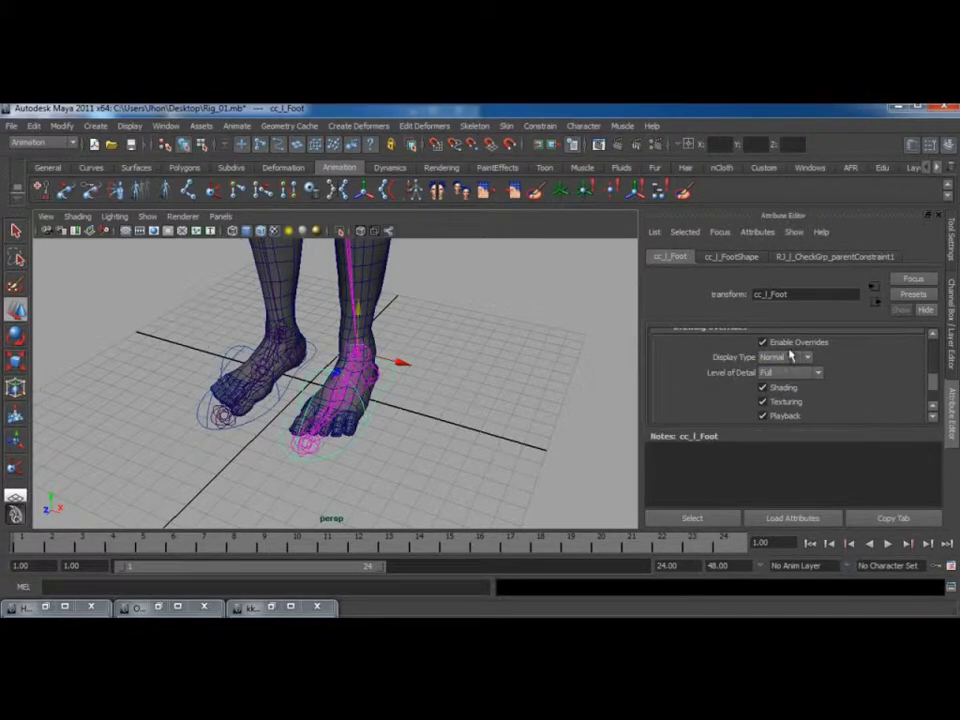
scroll(934, 384, "down", 3)
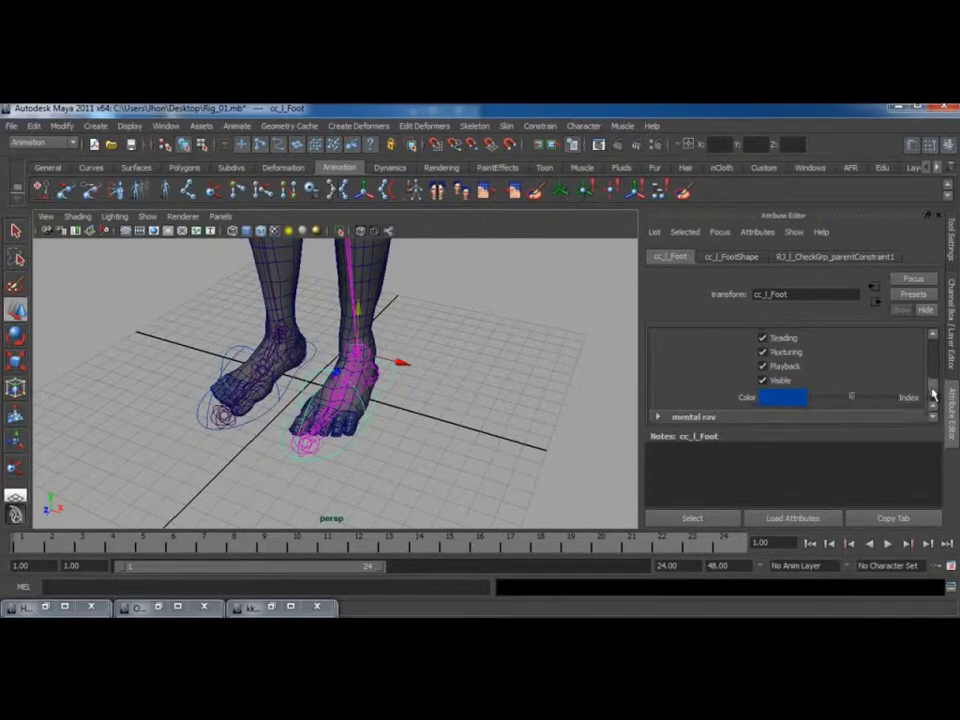
- Set the left foot control's override color to bright blue
mouse_move(849, 381)
left_mouse_down()
mouse_move(840, 379)
mouse_move(851, 381)
left_mouse_up()
left_click(440, 400)
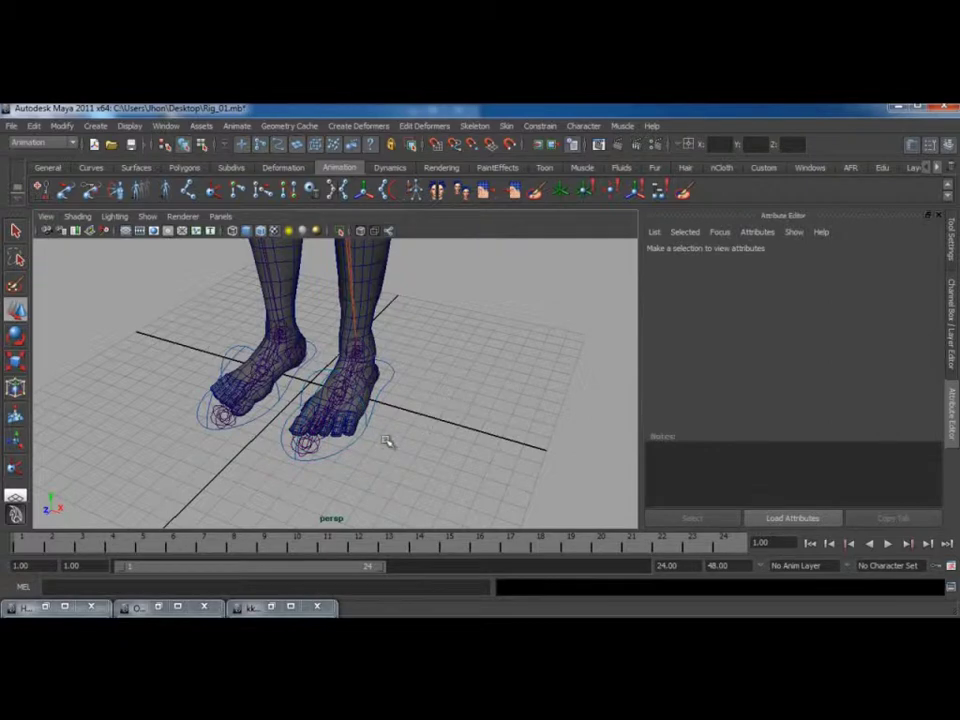
left_click(378, 397)
left_click_drag(852, 391, 829, 388)
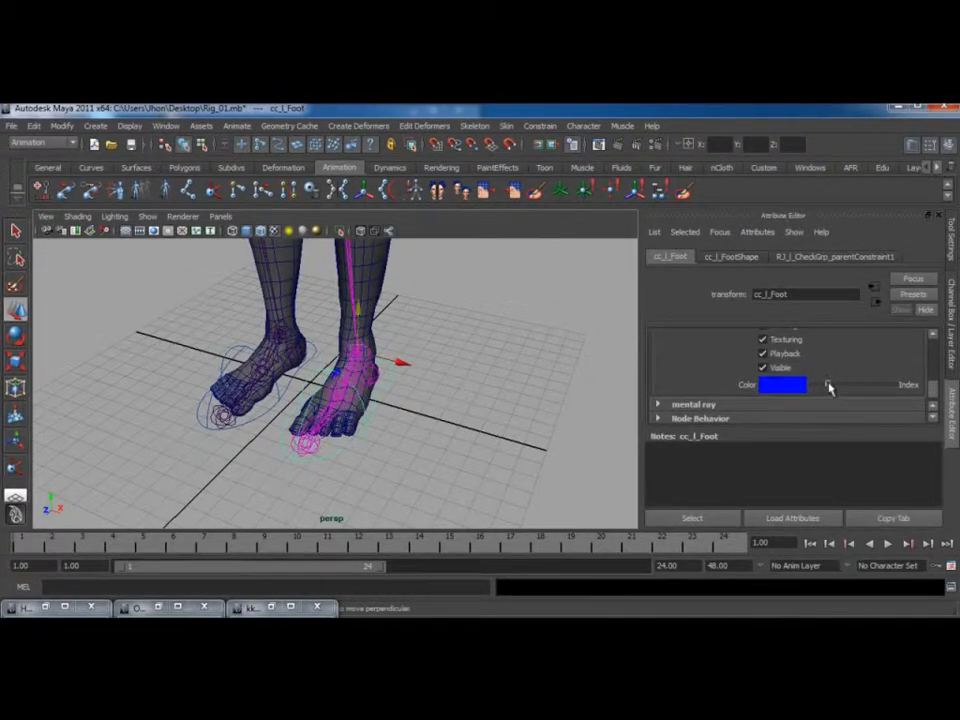
left_click(435, 424)
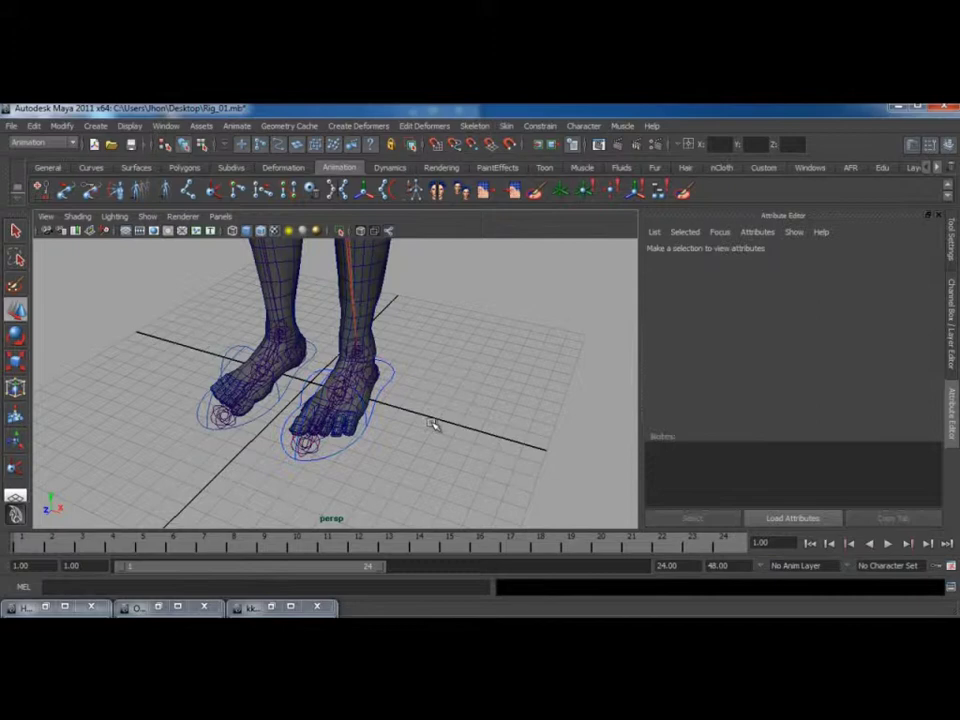
- Set the override color of the right foot control cc_r_Foot to red
left_click(258, 419)
left_click_drag(859, 386, 845, 388)
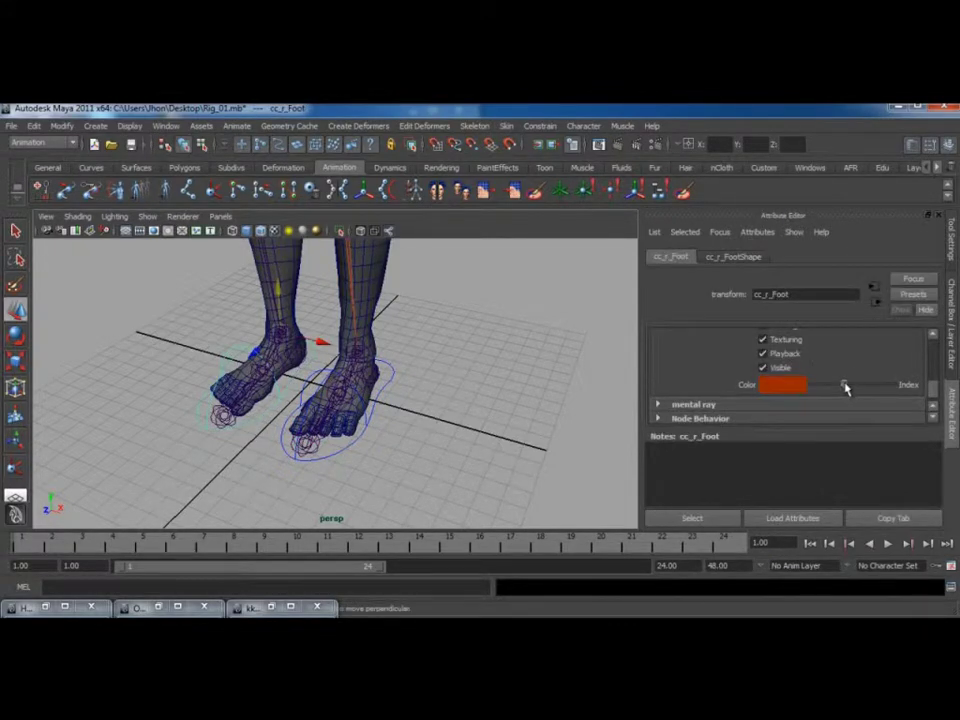
left_click(437, 394)
- Test the left foot control by moving it, and undo the move
left_click_drag(437, 394, 274, 424, "alt")
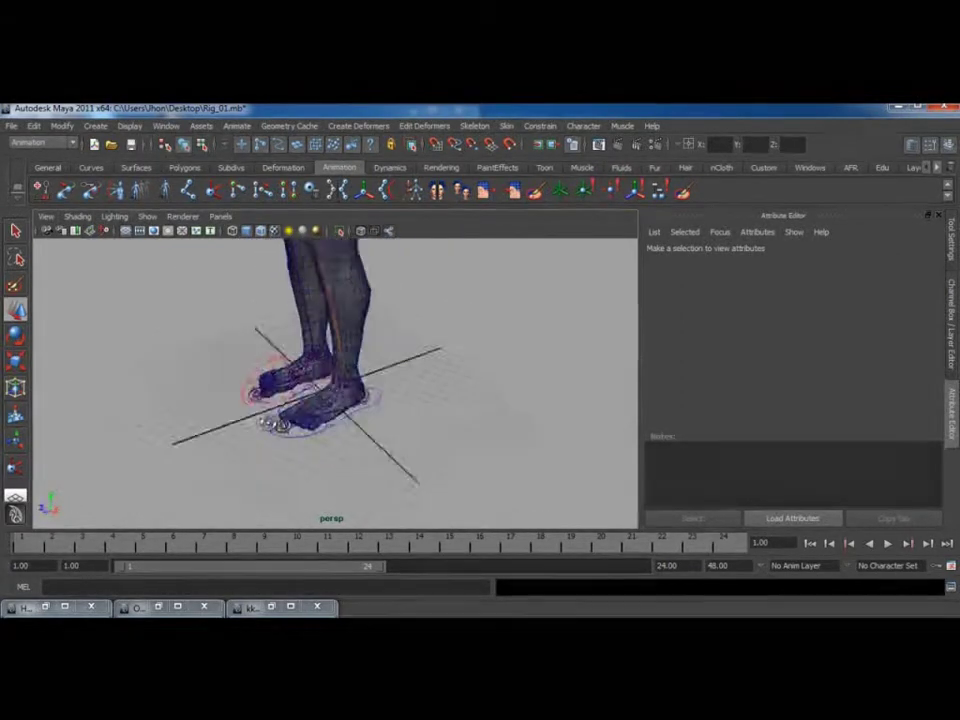
right_click_drag(274, 424, 423, 448, "alt")
left_click(414, 422)
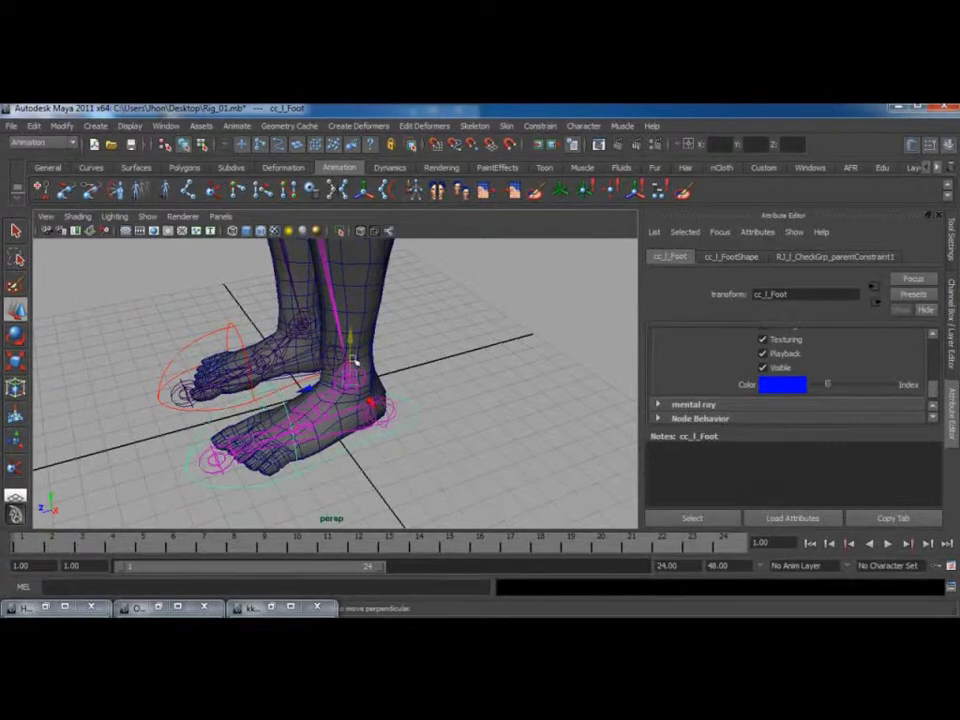
left_click_drag(350, 333, 469, 407)
key("ctrl+z")
- Create an IK handle on the right leg from the bn_r_Hip joint to the ankle joint
scroll(391, 398, "up", 4)
right_click_drag(469, 407, 148, 330, "alt")
middle_click_drag(383, 369, 356, 439, "alt")
right_click_drag(356, 439, 222, 395, "alt")
left_click(388, 407)
left_click(15, 467)
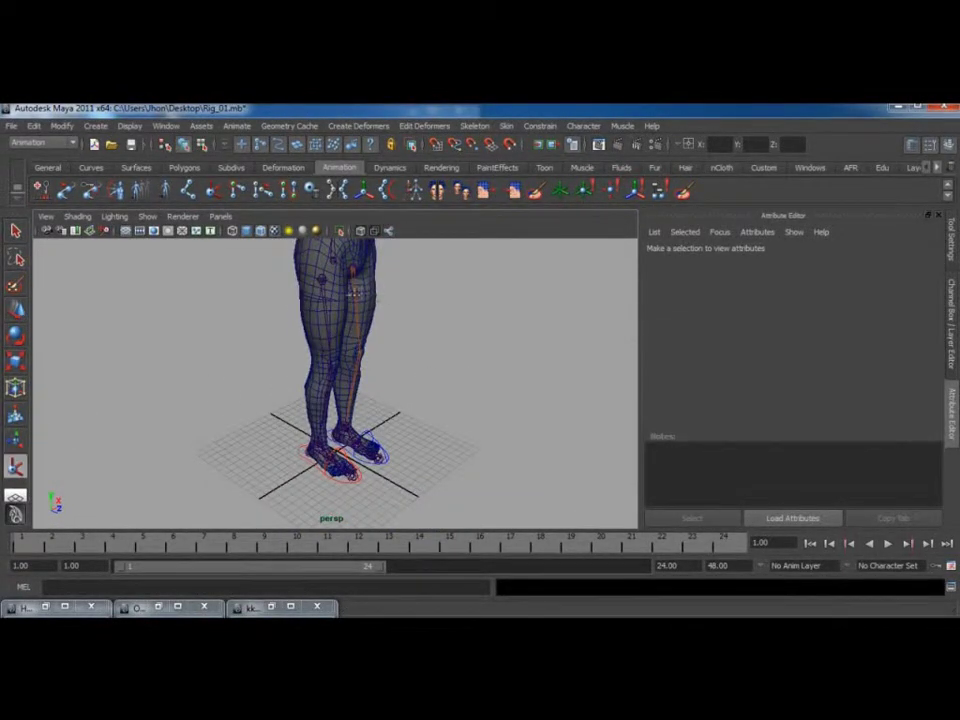
middle_click_drag(311, 300, 347, 357, "alt")
right_click_drag(348, 357, 433, 346, "alt")
left_click(453, 289)
middle_click_drag(433, 346, 444, 322, "alt")
right_click_drag(444, 322, 565, 413, "alt")
middle_click_drag(485, 394, 309, 398, "alt")
right_click_drag(309, 398, 471, 409, "alt")
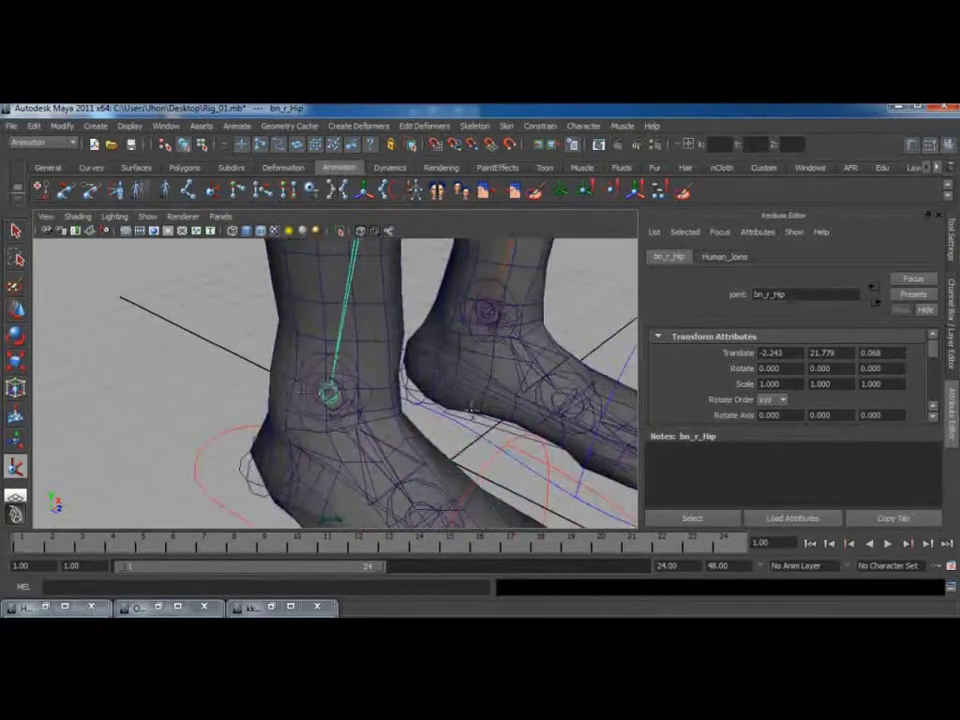
left_click(326, 385)
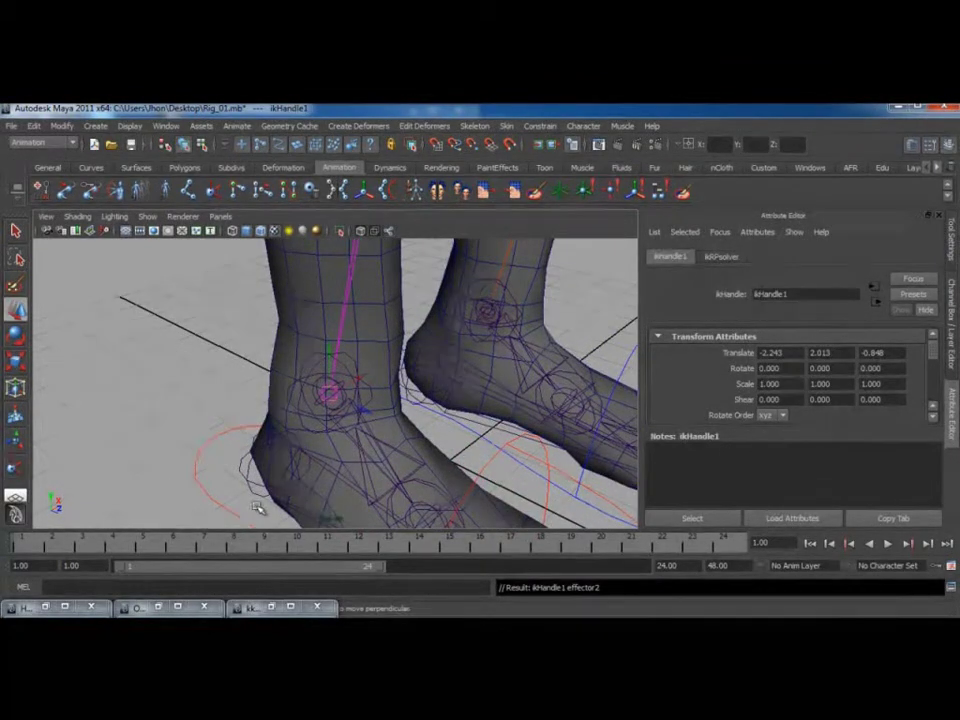
- Rename the new right-leg IK handle to ik_r_Leg in the Outliner and parent it under the ikHandles group
left_click(159, 607)
scroll(499, 386, "down", 2)
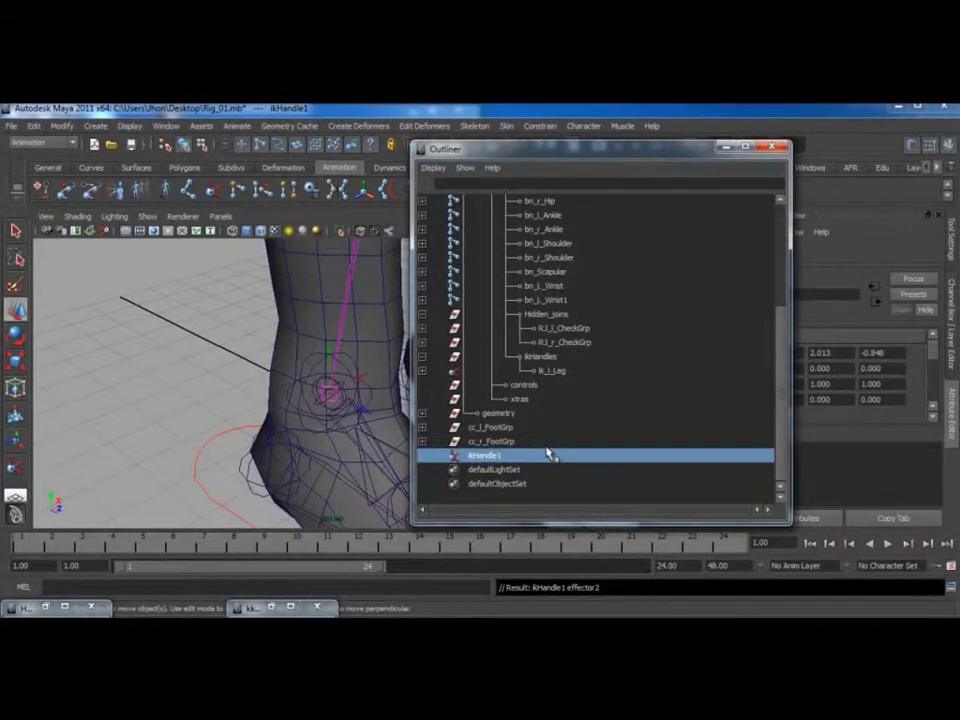
left_click(555, 371)
double_click(555, 371)
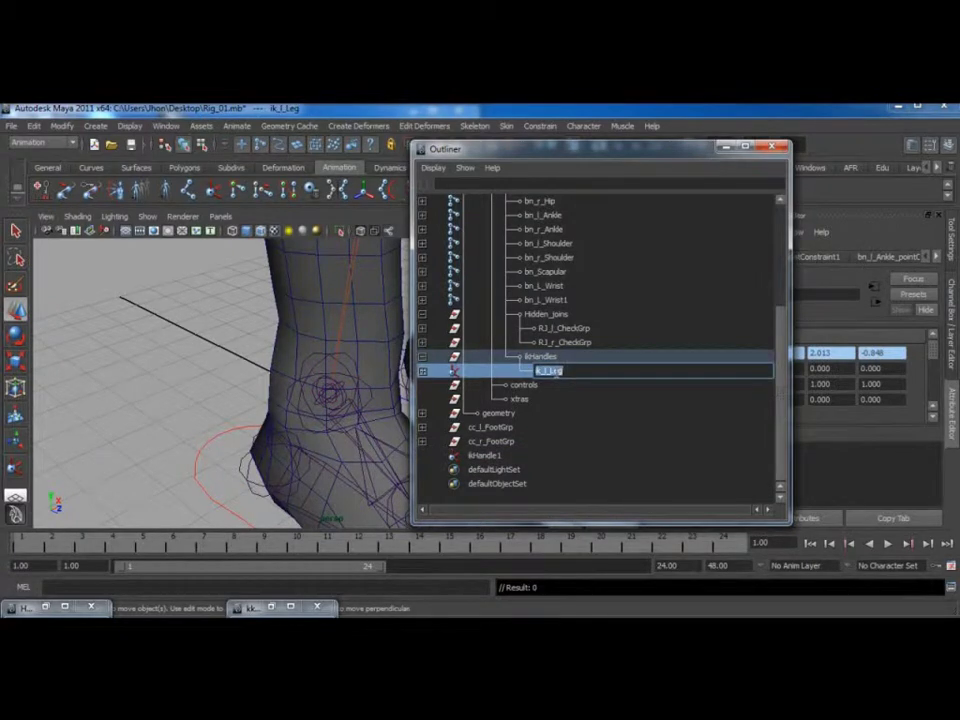
left_click(490, 455)
type("ik_l_Leg")
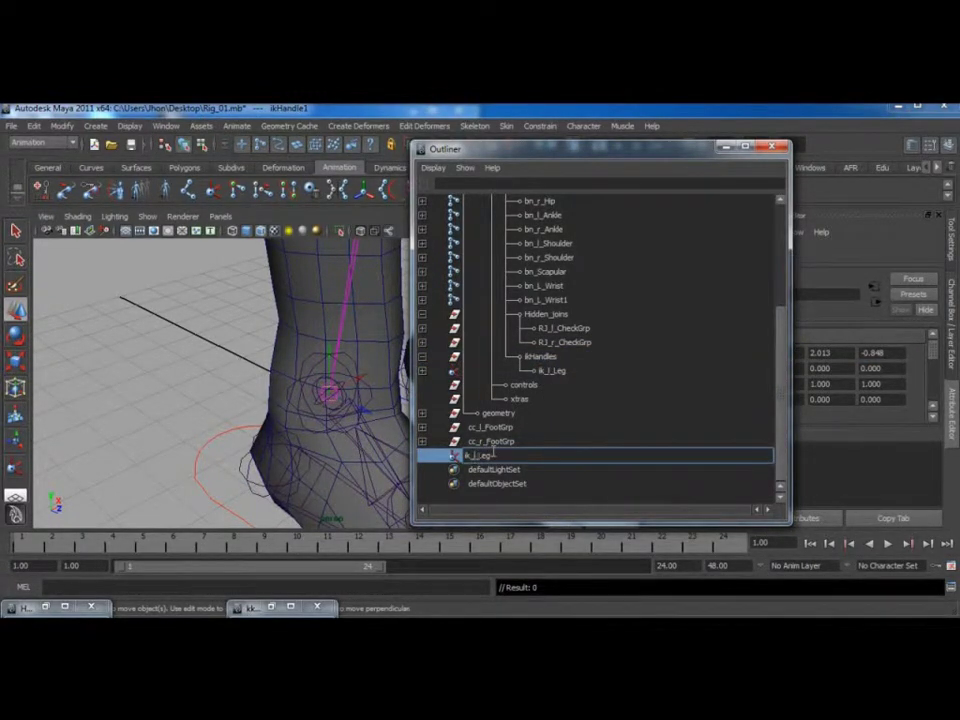
key("Return")
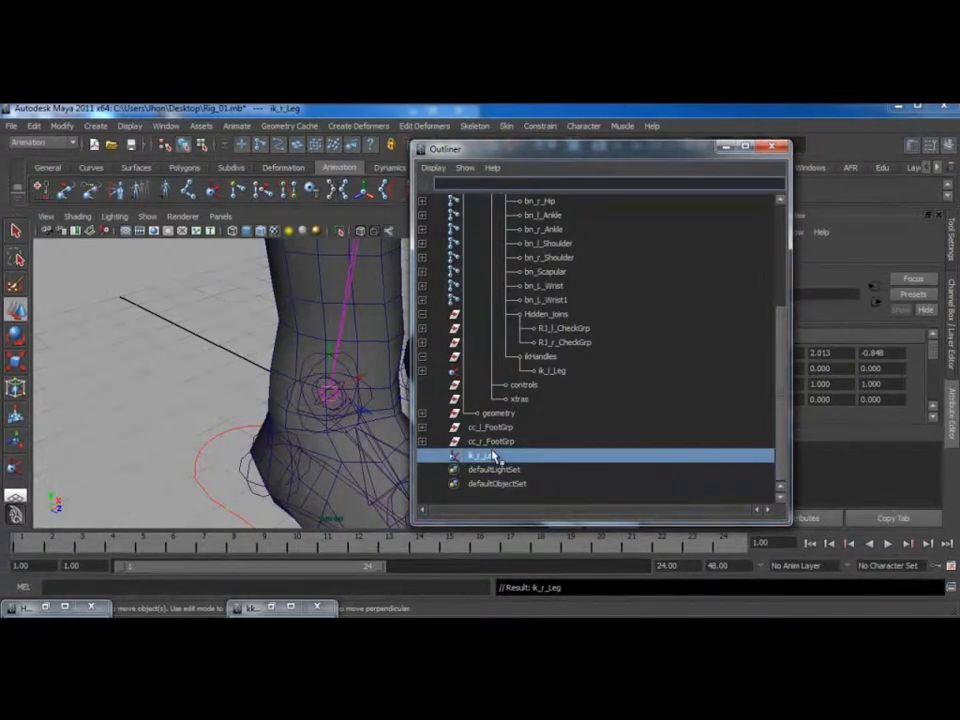
middle_click_drag(500, 458, 530, 366)
- Point-constrain the bn_r_Ankle joint to the ik_r_Leg handle
scroll(314, 373, "up", 3)
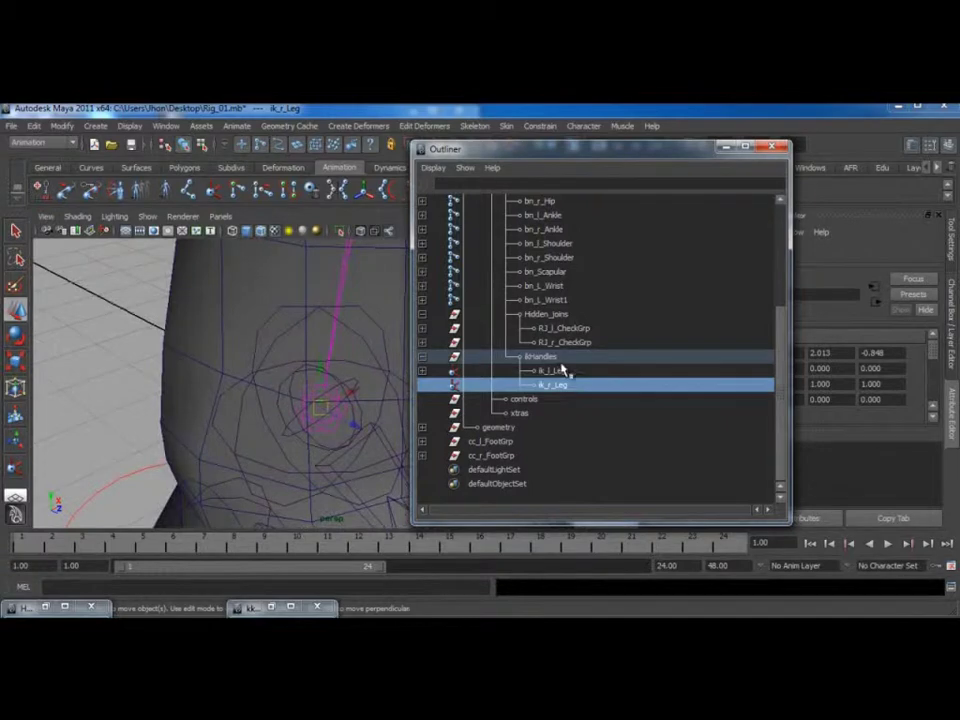
left_click(356, 413)
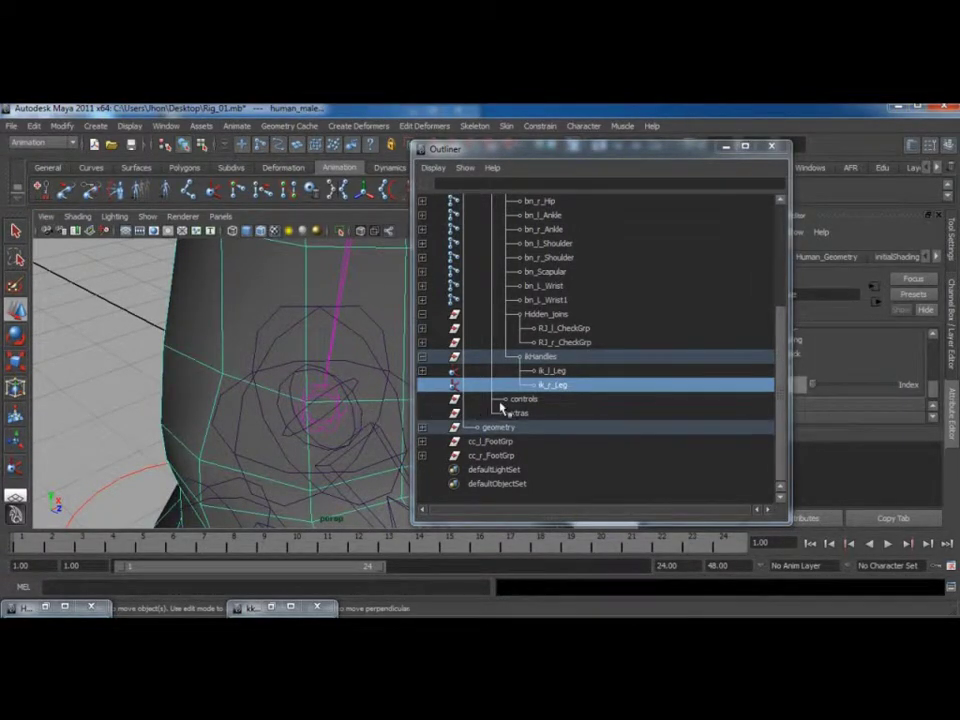
left_click(551, 392)
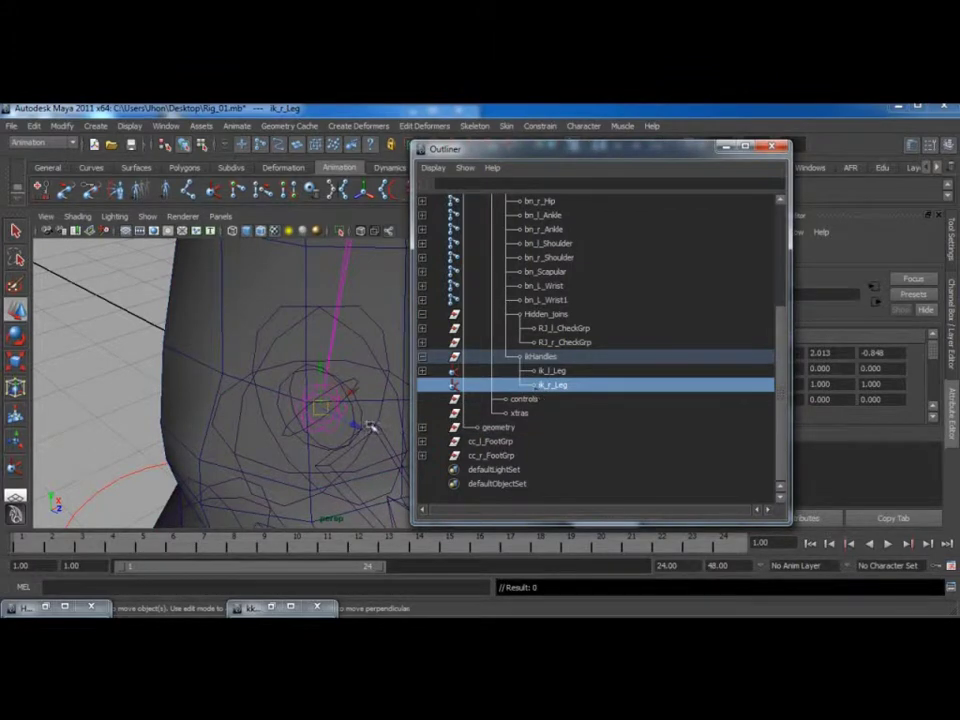
left_click(319, 443, "shift")
key("f")
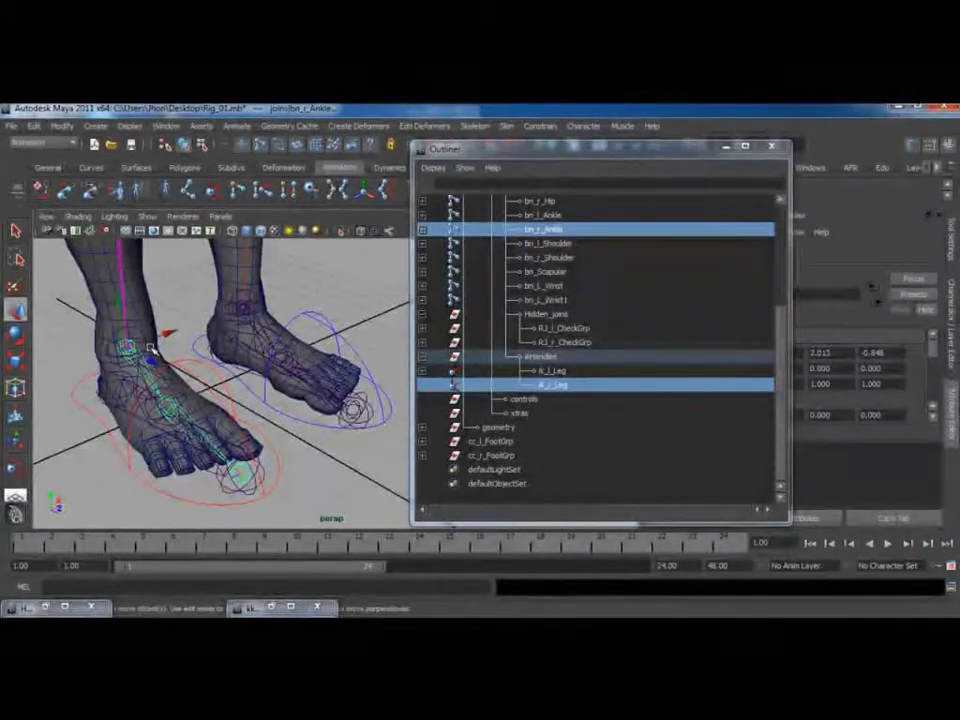
left_click(542, 126)
left_click(546, 147)
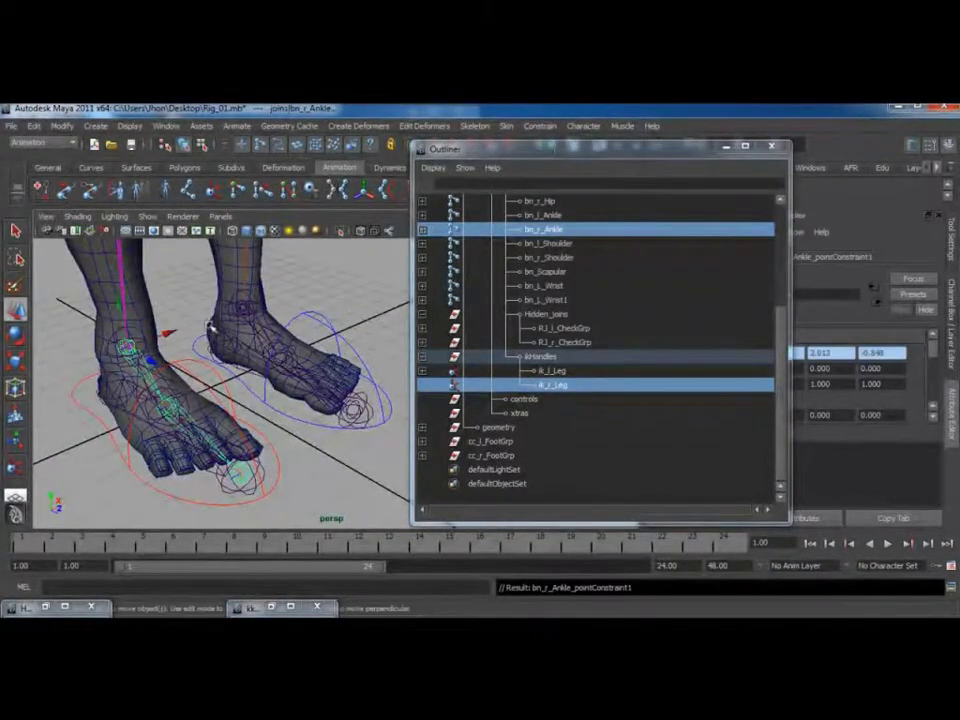
- Test the right leg by moving ik_r_Leg upward, and undo the move
left_click(538, 386)
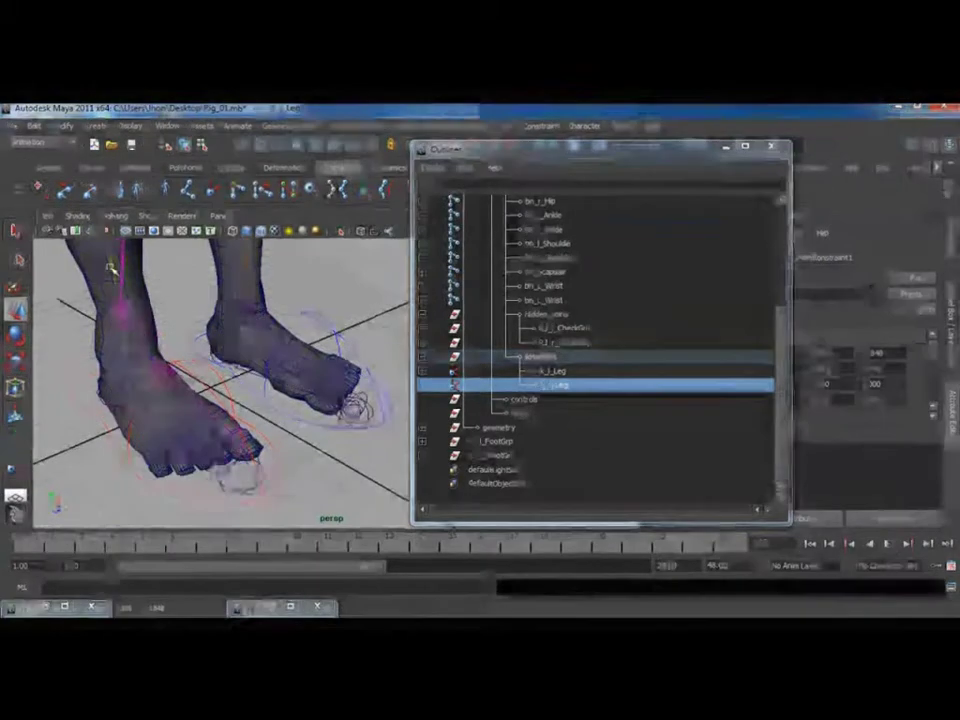
key("z")
- Point-constrain the ik_r_Leg handle to the reverse-foot ankle joint RJ_r_Ankle
mouse_move(180, 414)
left_mouse_down("alt")
mouse_move(244, 401)
mouse_move(184, 432)
left_mouse_up("alt")
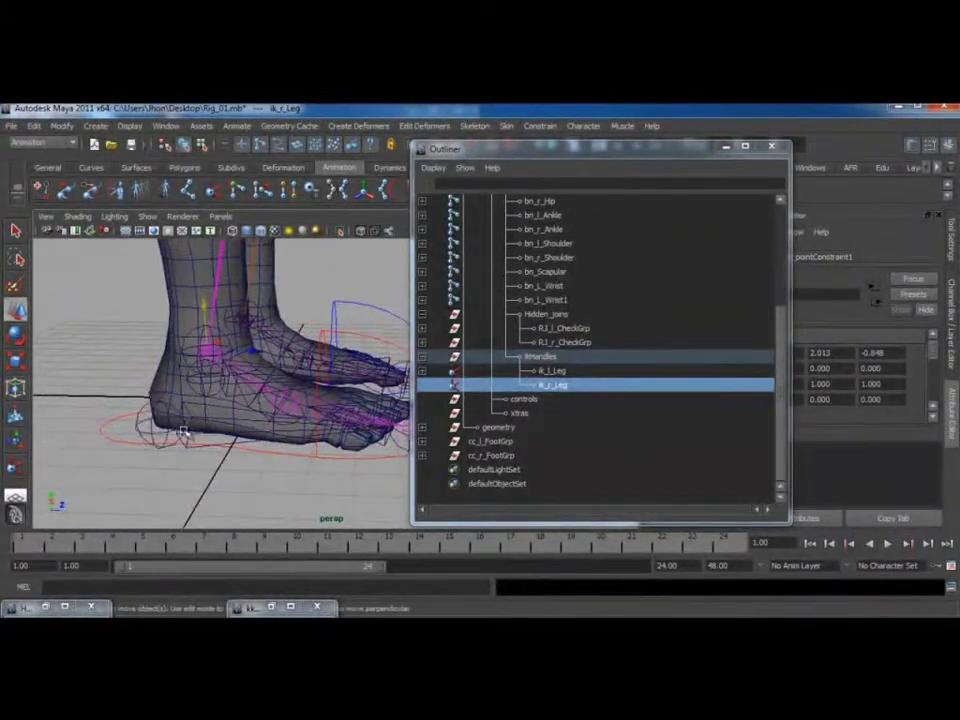
left_click_drag(179, 337, 176, 399, "alt")
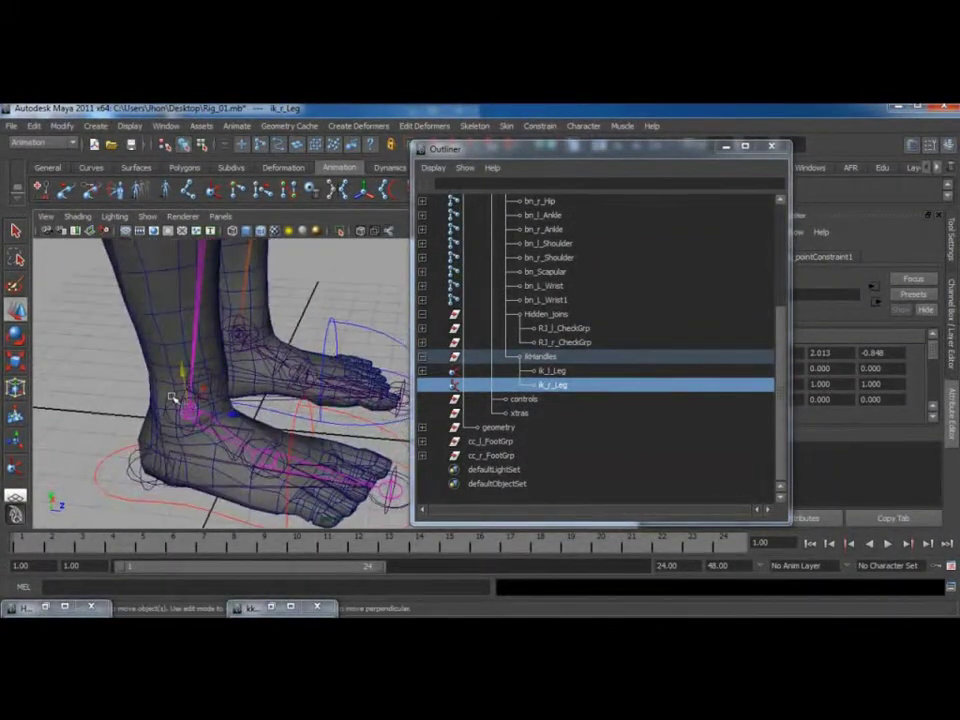
left_click(180, 399)
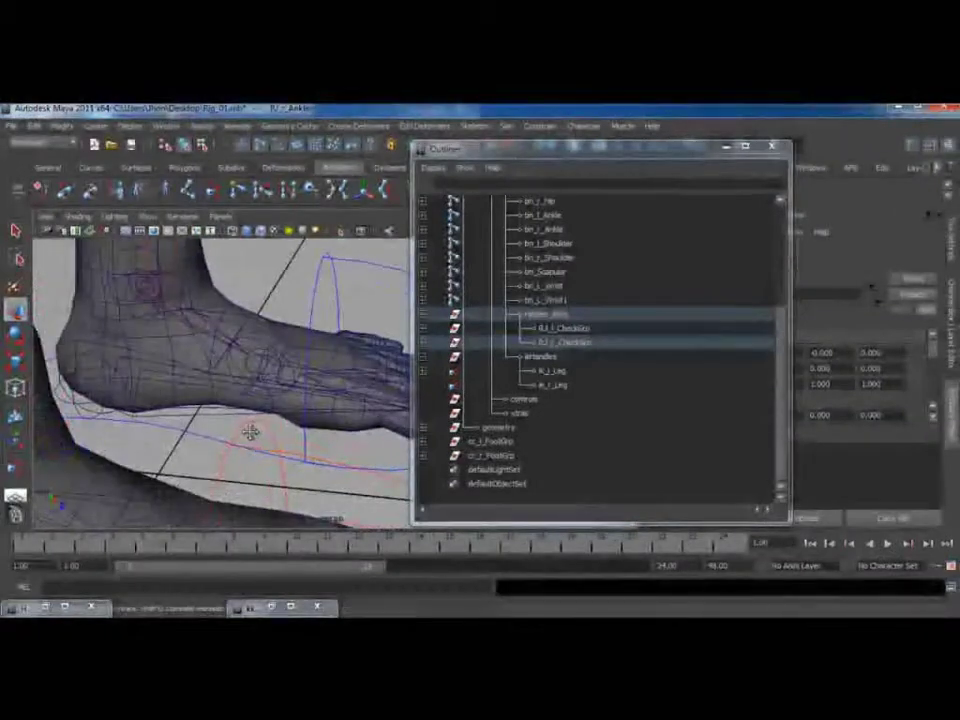
left_click_drag(251, 435, 247, 410, "alt")
left_click(553, 386)
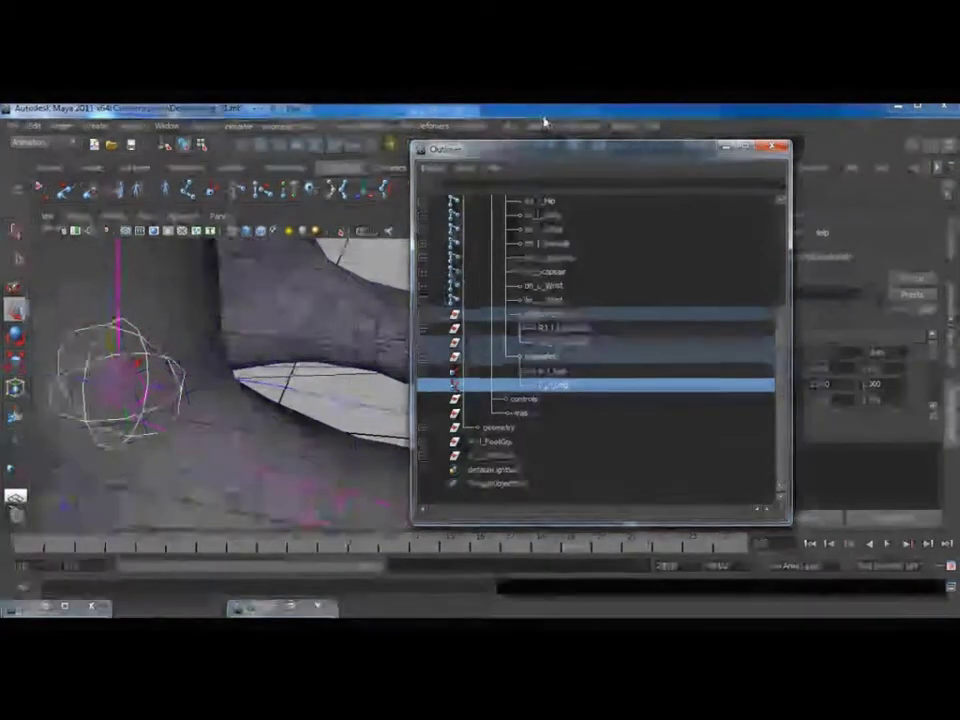
left_click(540, 126)
left_click(552, 146)
scroll(236, 425, "down", 5)
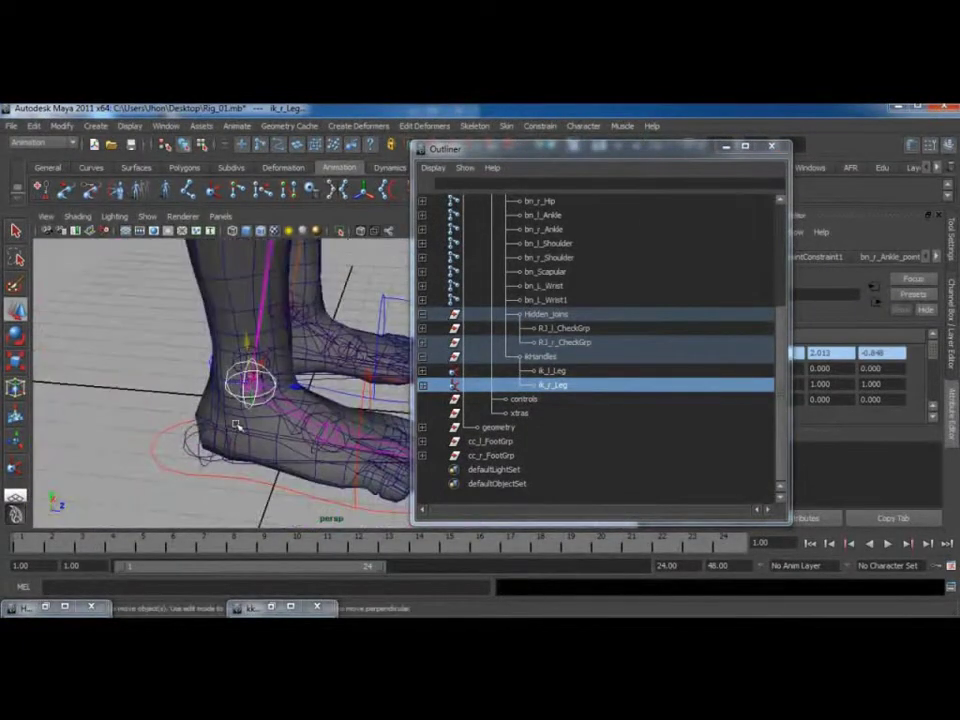
- Test the reverse-foot heel joint RJ_r_Check by moving it upward, and undo the move
left_click(198, 450)
left_click_drag(201, 399, 219, 384)
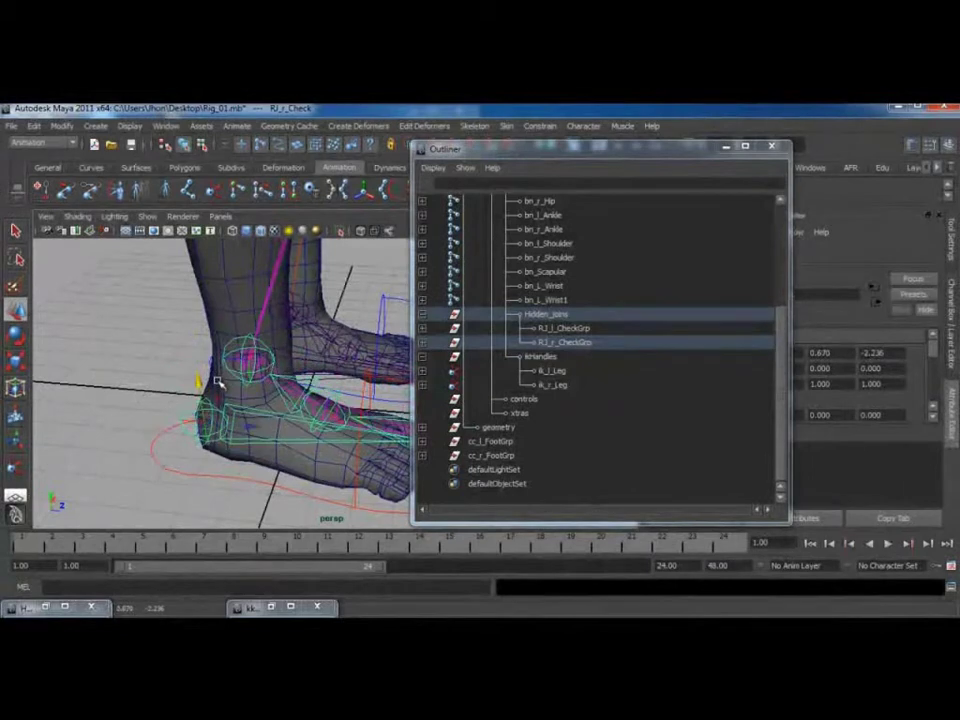
key("ctrl+z")
- Parent-constrain the RJ_r_CheckGrp group to the cc_r_Foot control
left_click(201, 472)
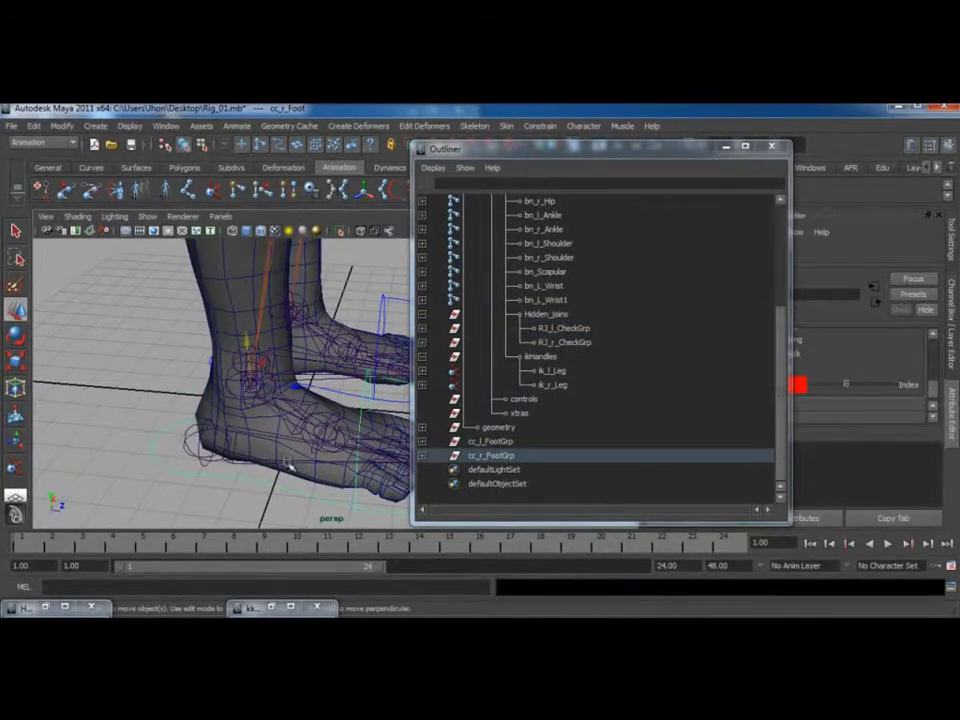
left_click(566, 343)
left_click_drag(580, 152, 568, 248)
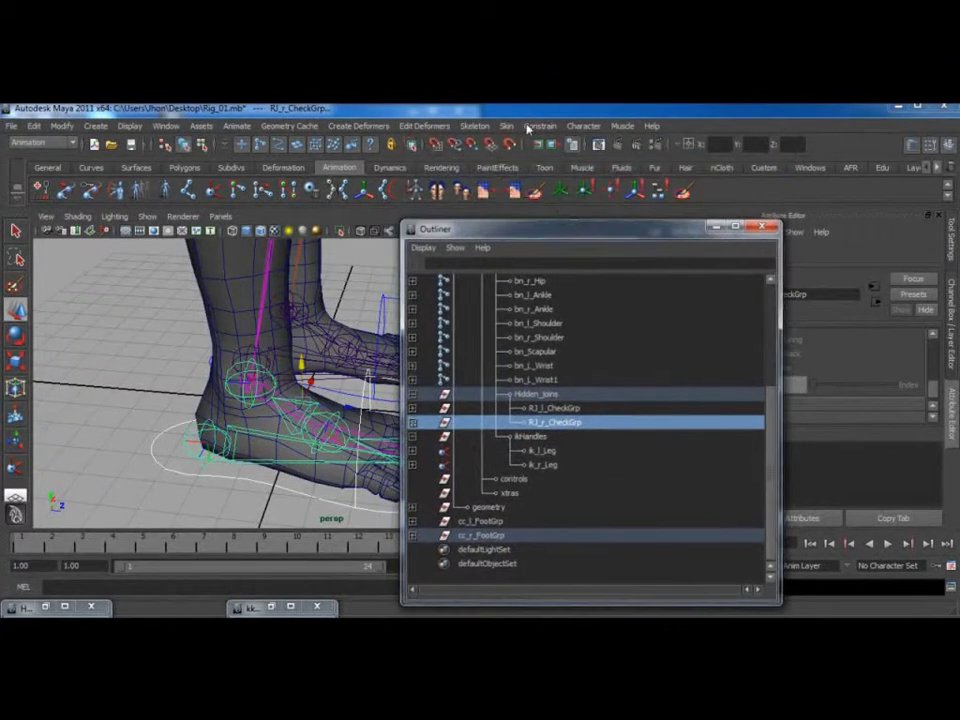
left_click(540, 126)
left_click(553, 205)
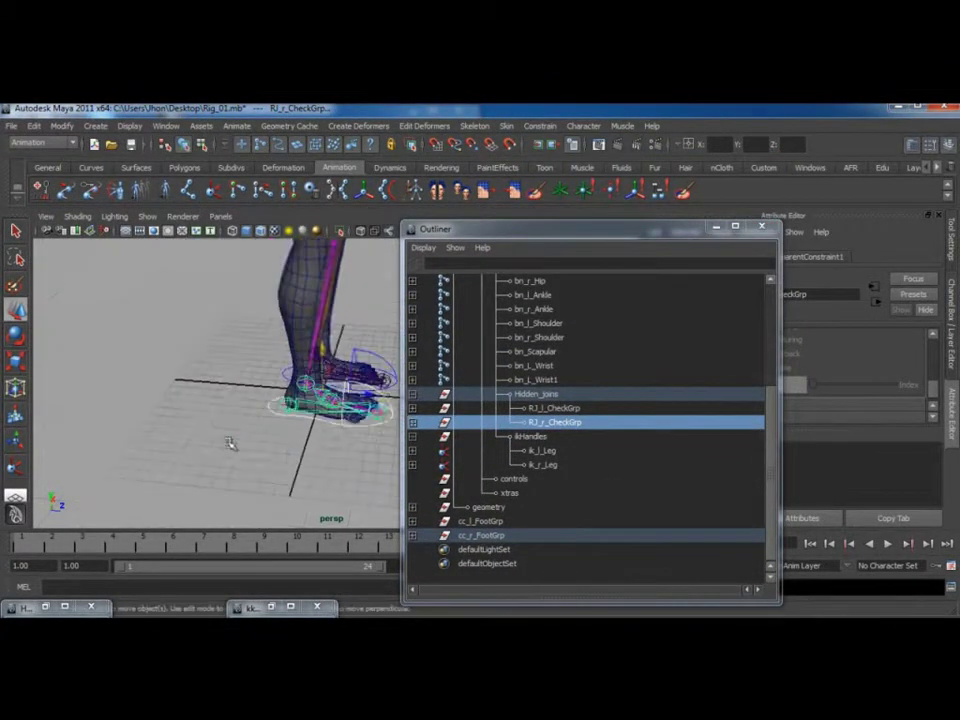
- Test the right foot's parent constraint by moving the cc_r_Foot control slightly upward
left_click(282, 419)
mouse_move(302, 350)
left_mouse_down()
mouse_move(300, 318)
mouse_move(300, 343)
left_mouse_up()
left_click(253, 420)
left_click_drag(253, 420, 315, 446, "alt")
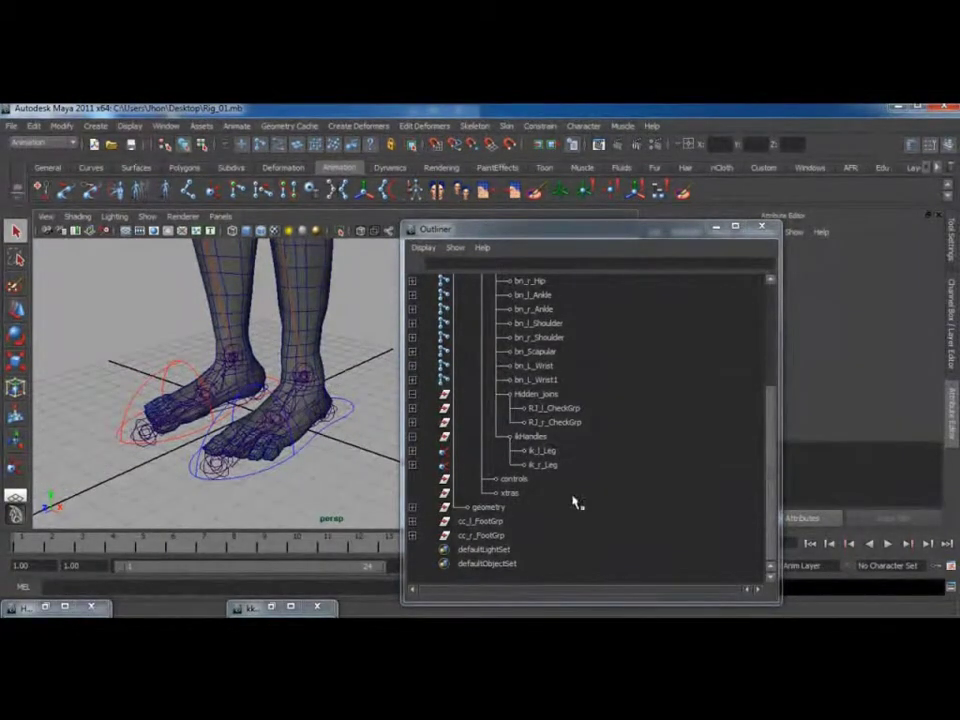
- Create two empty groups for the left foot's bank pivots
left_click_drag(600, 236, 585, 207)
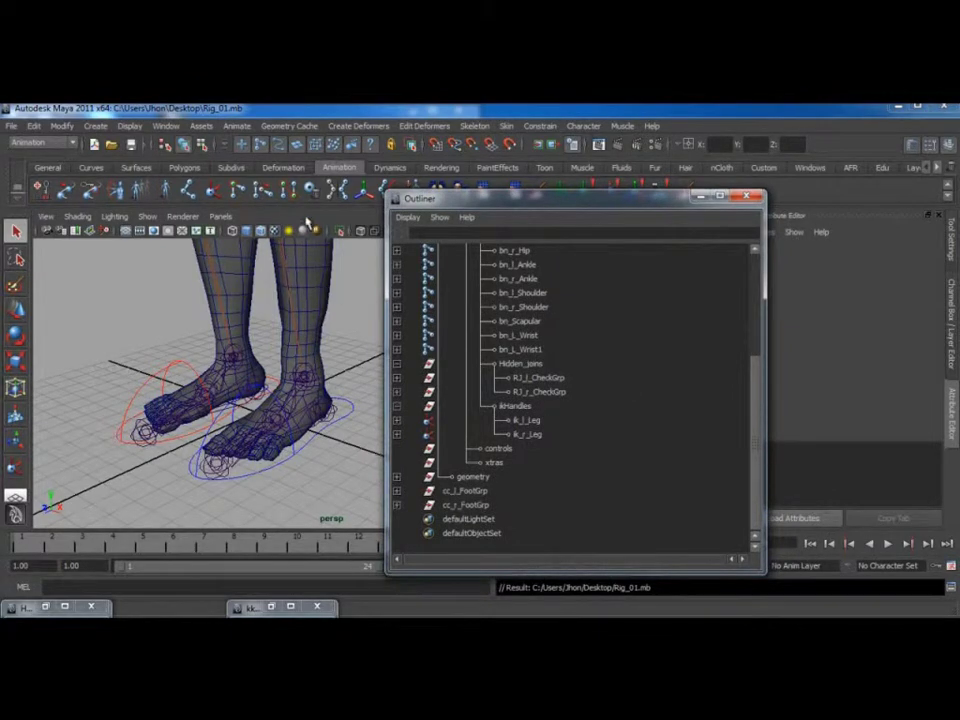
left_click(95, 126)
left_click(120, 395)
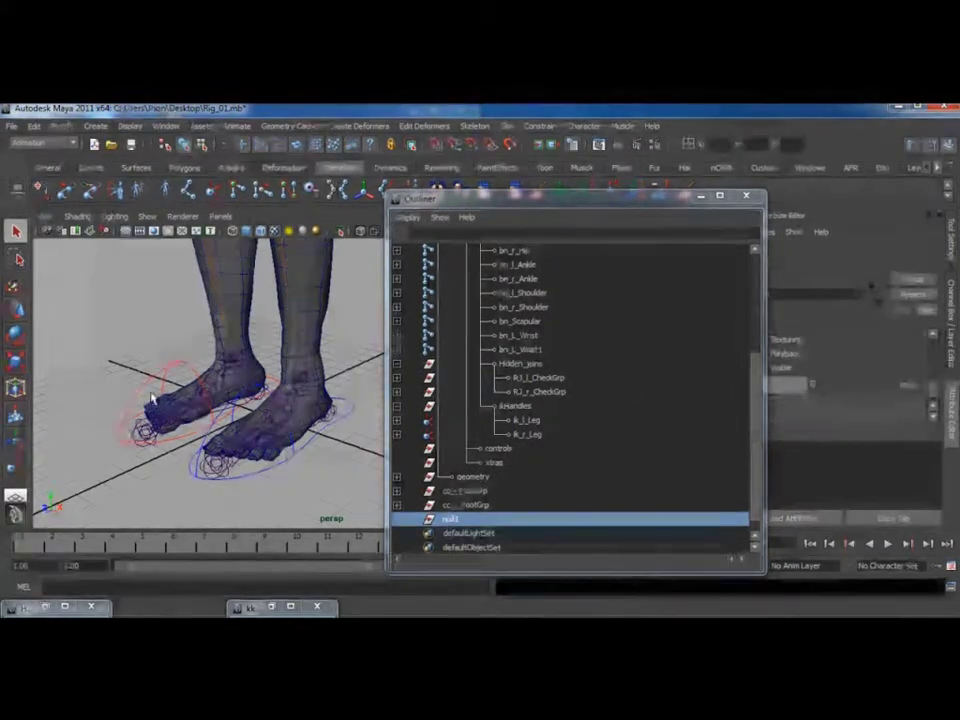
left_click(95, 126)
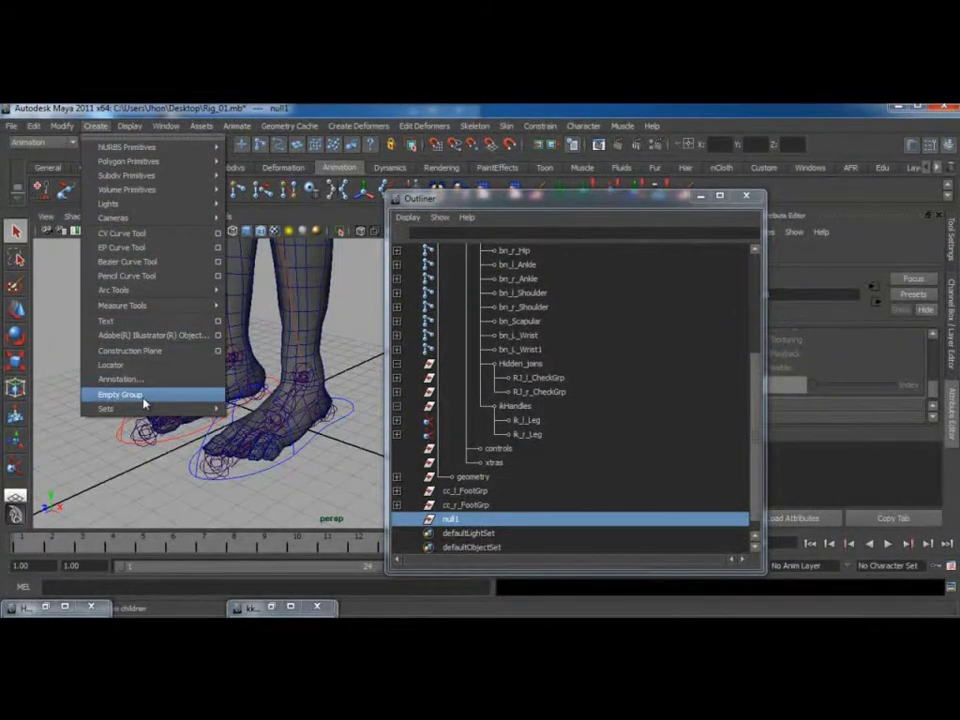
left_click(200, 394)
- Rename the first empty group, null1, to Bank_l_FootExt and copy that name for reuse
scroll(474, 514, "down", 1)
double_click(450, 491)
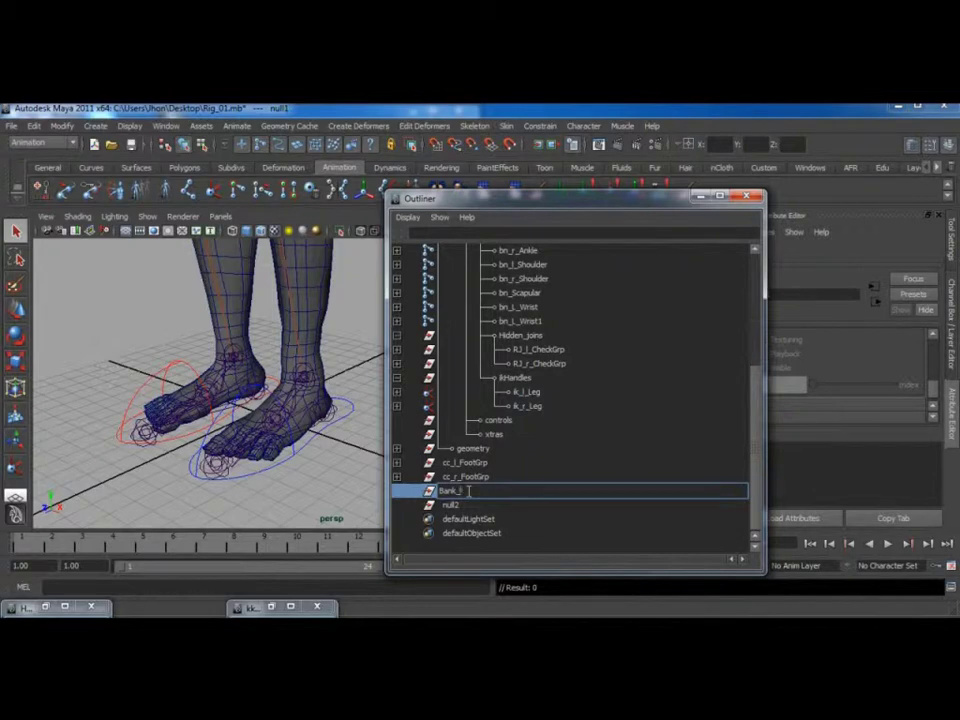
type("Bank_l_F")
key("BackSpace")
left_click_drag(509, 490, 439, 490)
key("ctrl+c")
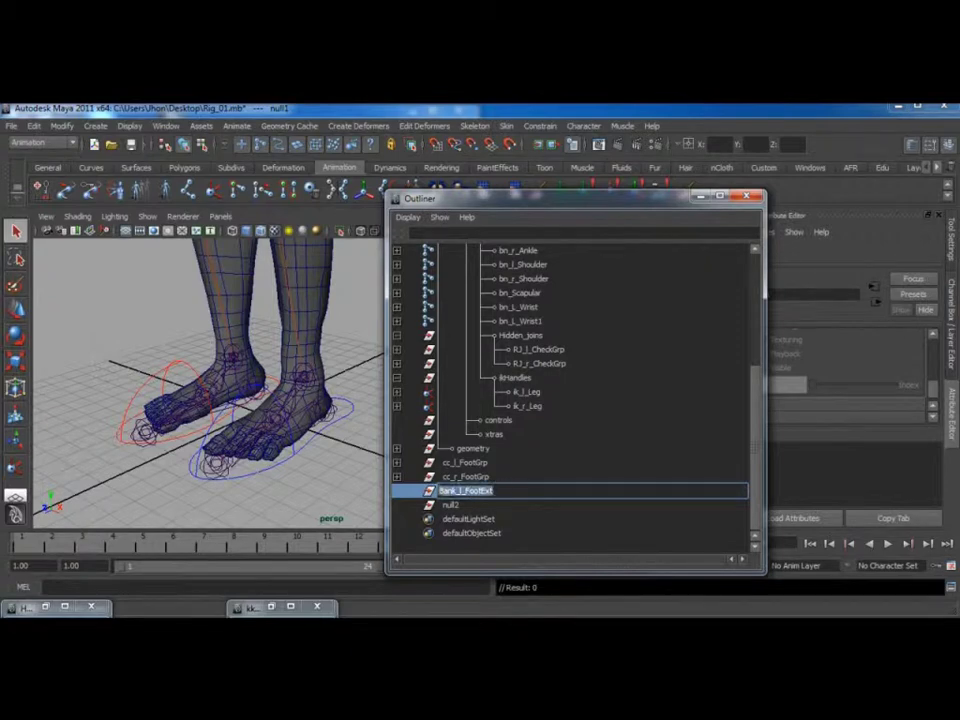
key("Return")
- Rename the second empty group, null2, to Bank_l_FootInt
double_click(449, 505)
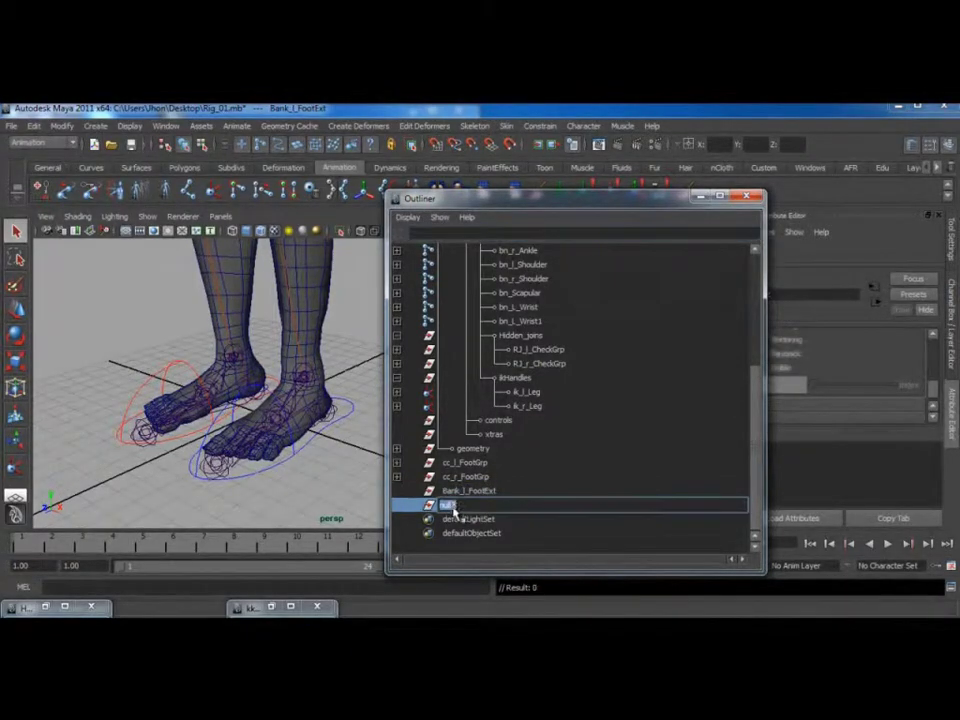
key("ctrl+v")
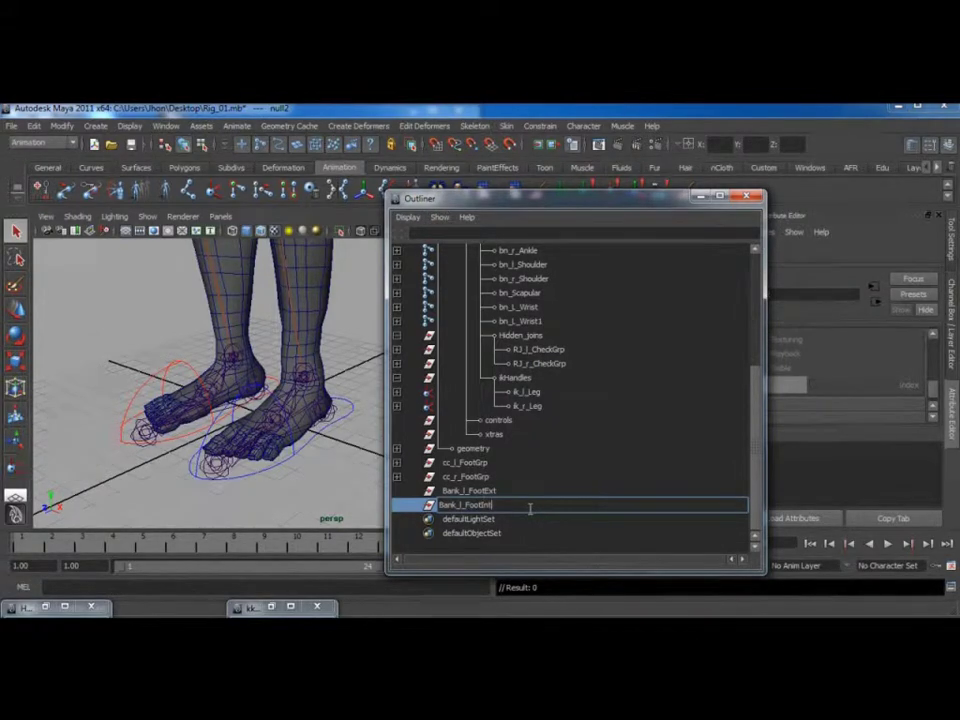
key("Return")
- Duplicate the Bank_l_FootExt and Bank_l_FootInt groups together
left_click(494, 497)
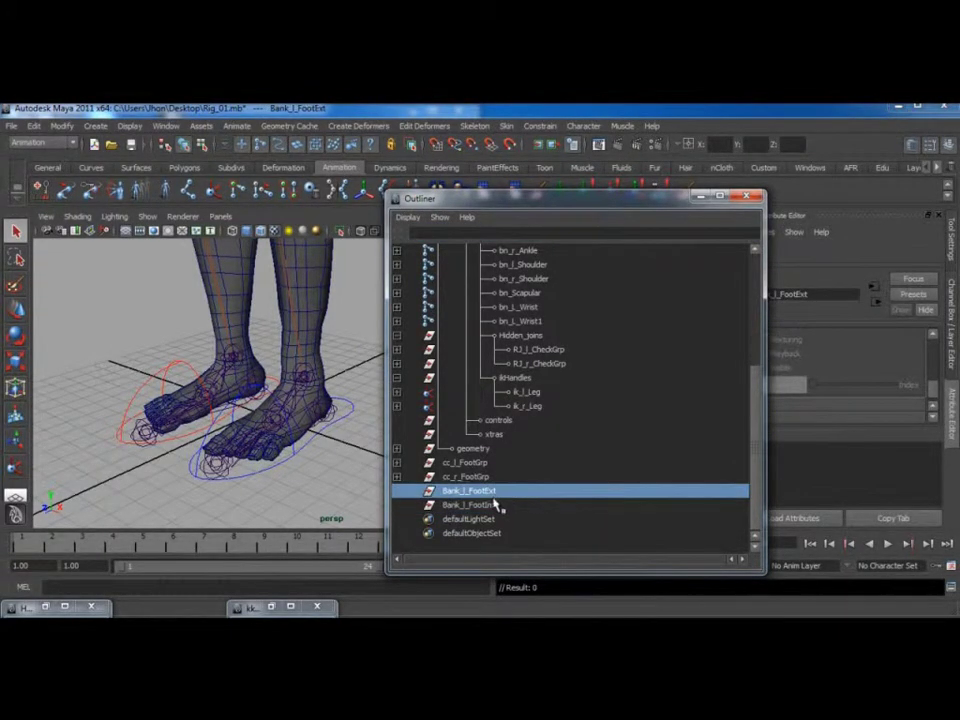
left_click(488, 506, "ctrl")
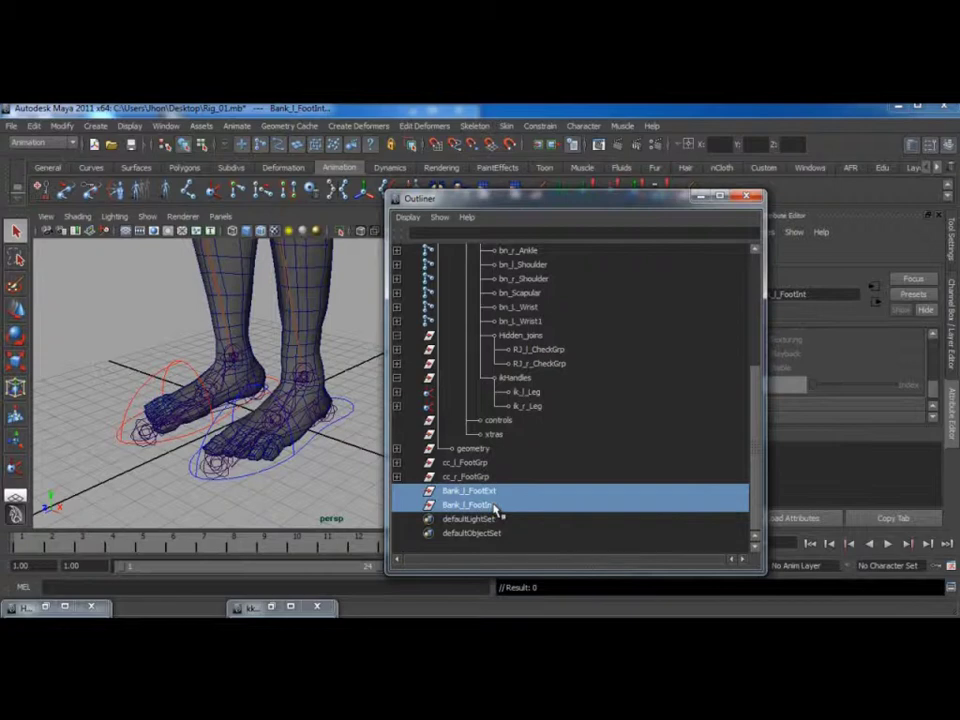
key("ctrl+d")
- Rename the two duplicated bank groups to Bank_r_FootExt and Bank_r_FootInt
double_click(467, 519)
left_click(462, 521)
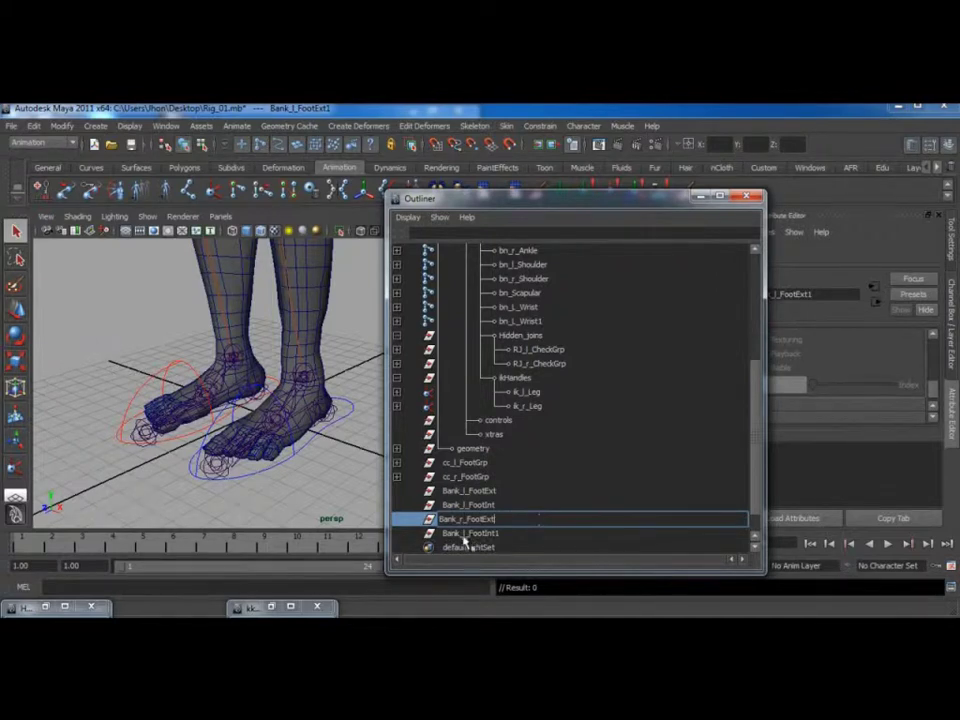
left_click(466, 534)
double_click(466, 533)
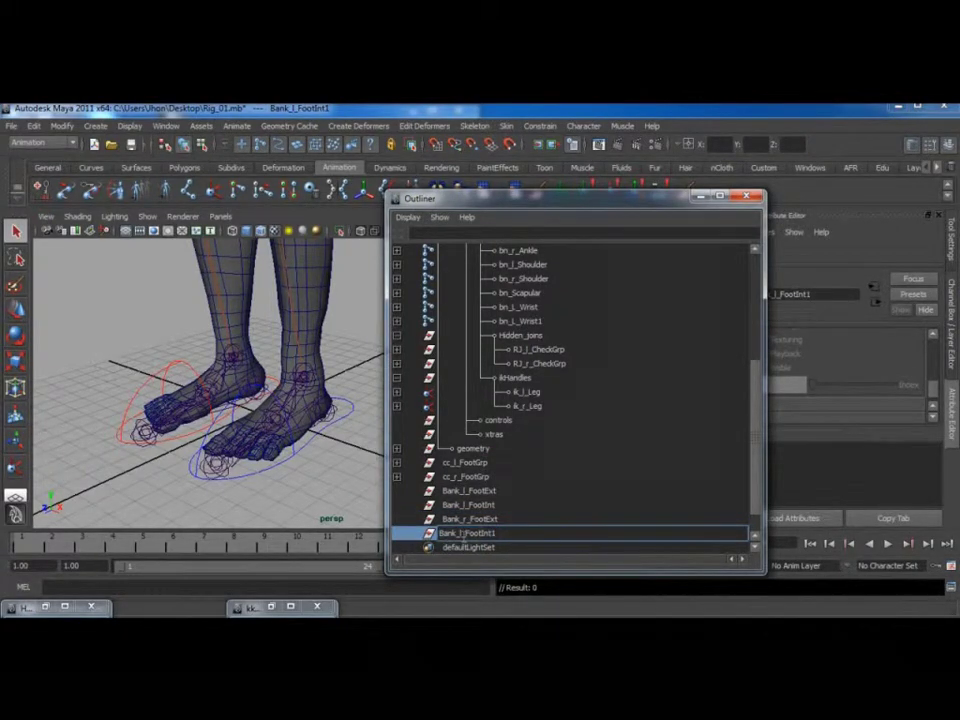
left_click(511, 549)
double_click(512, 534)
left_click(512, 534)
key("BackSpace")
key("Return")
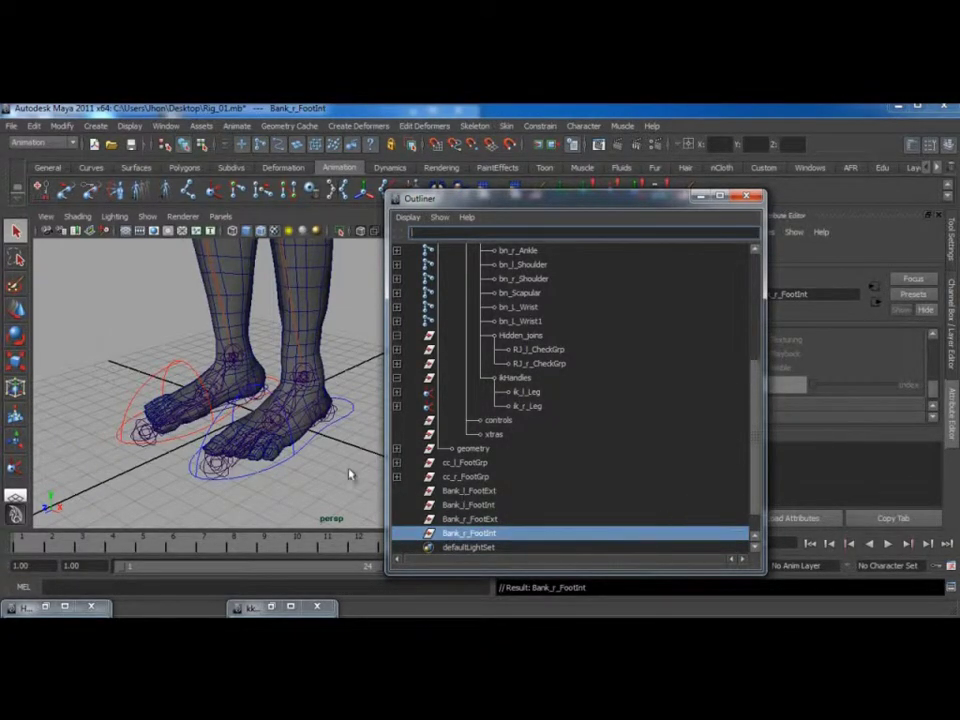
- Parent Bank_l_FootExt and Bank_l_FootInt under the cc_l_Foot control in the Outliner
left_click(293, 462)
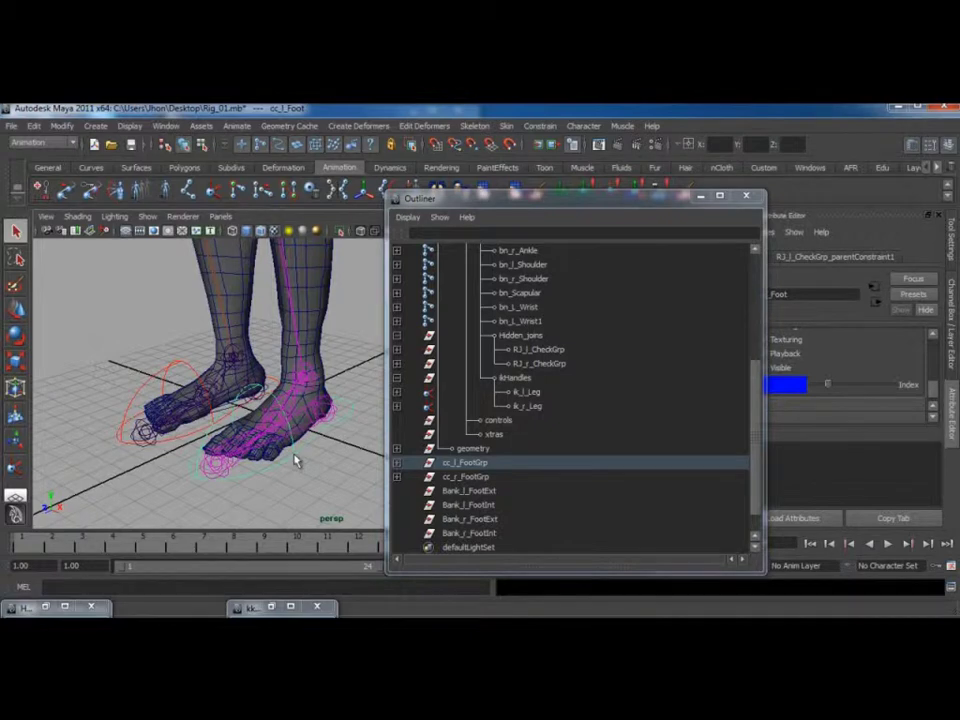
left_click(472, 492)
left_click(466, 504)
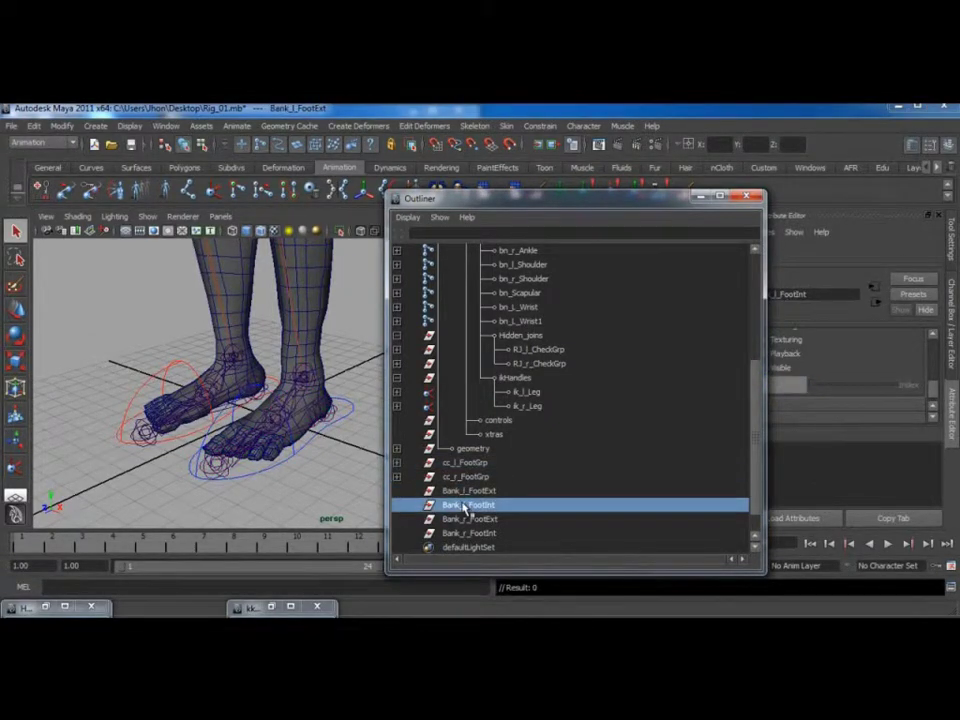
left_click(472, 491, "ctrl")
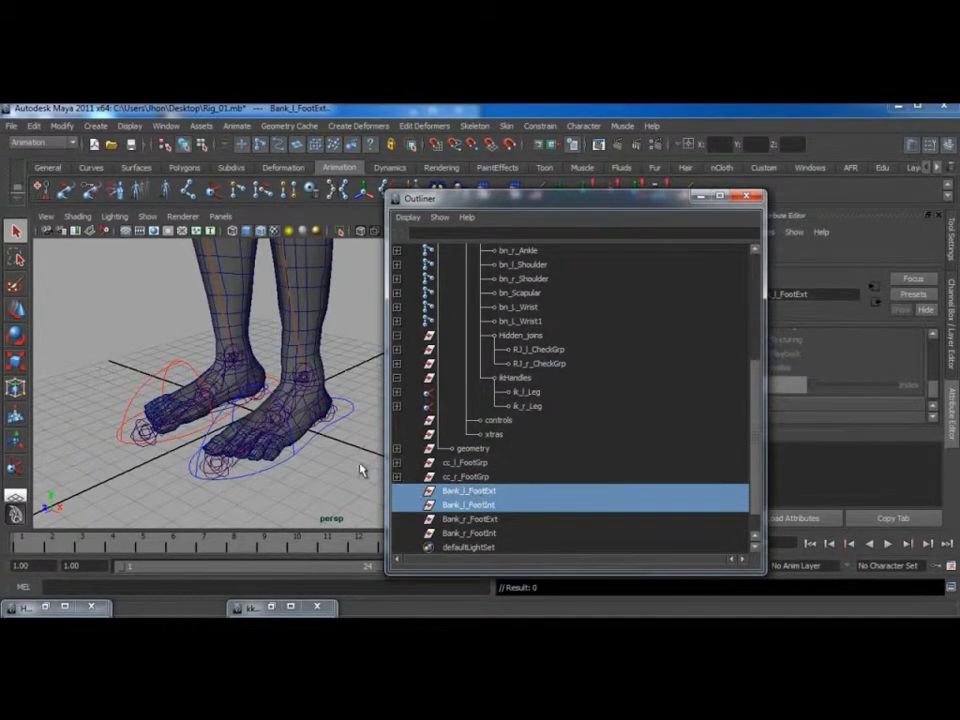
left_click(335, 428)
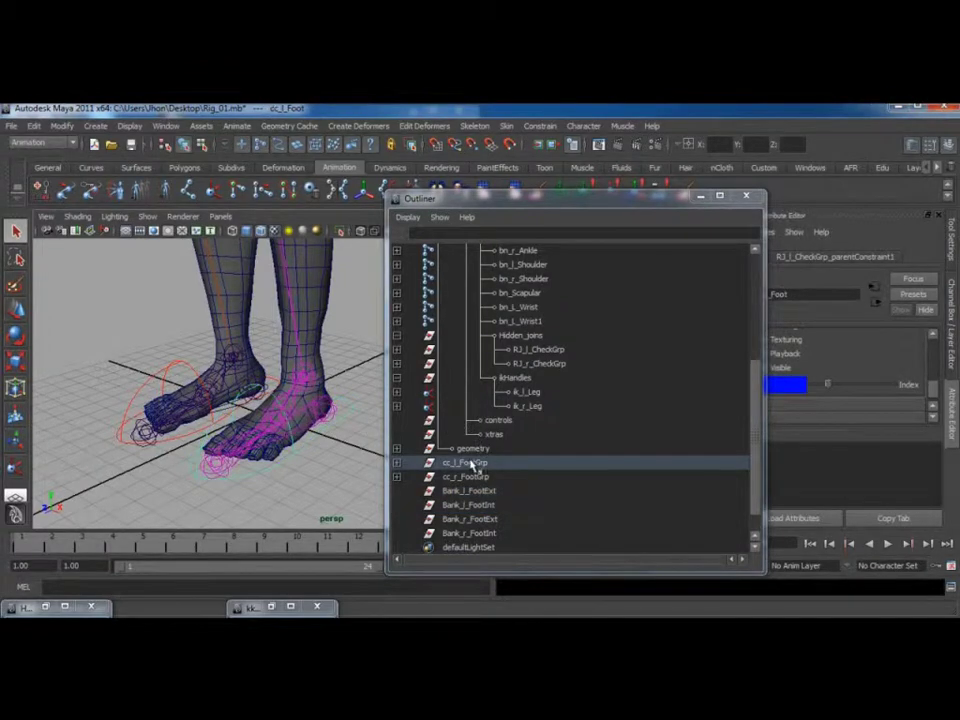
left_click(397, 463)
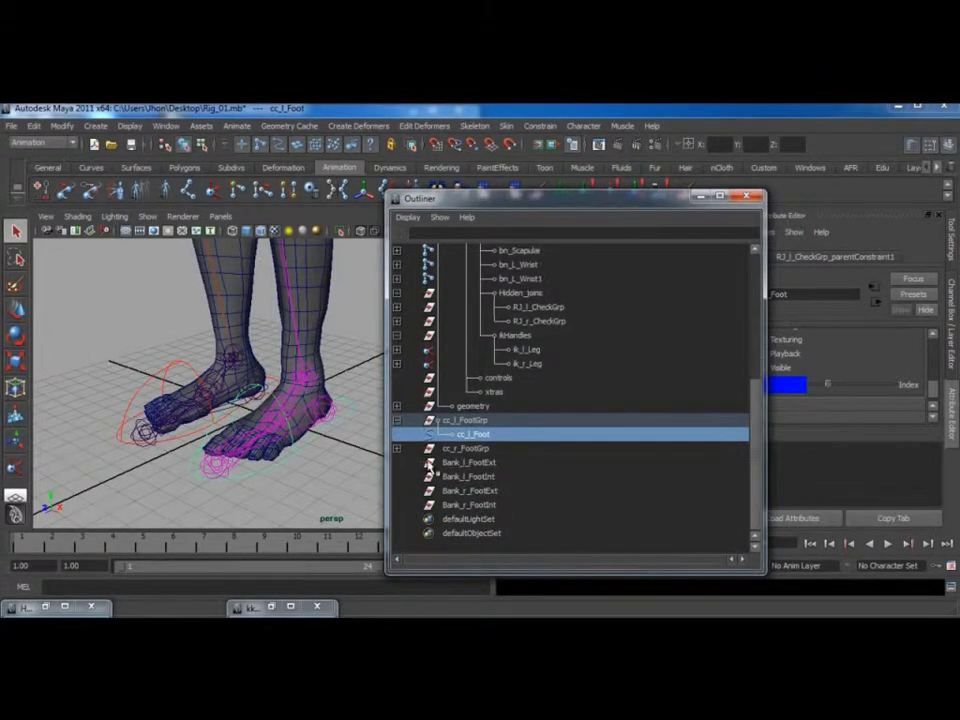
left_click(489, 465)
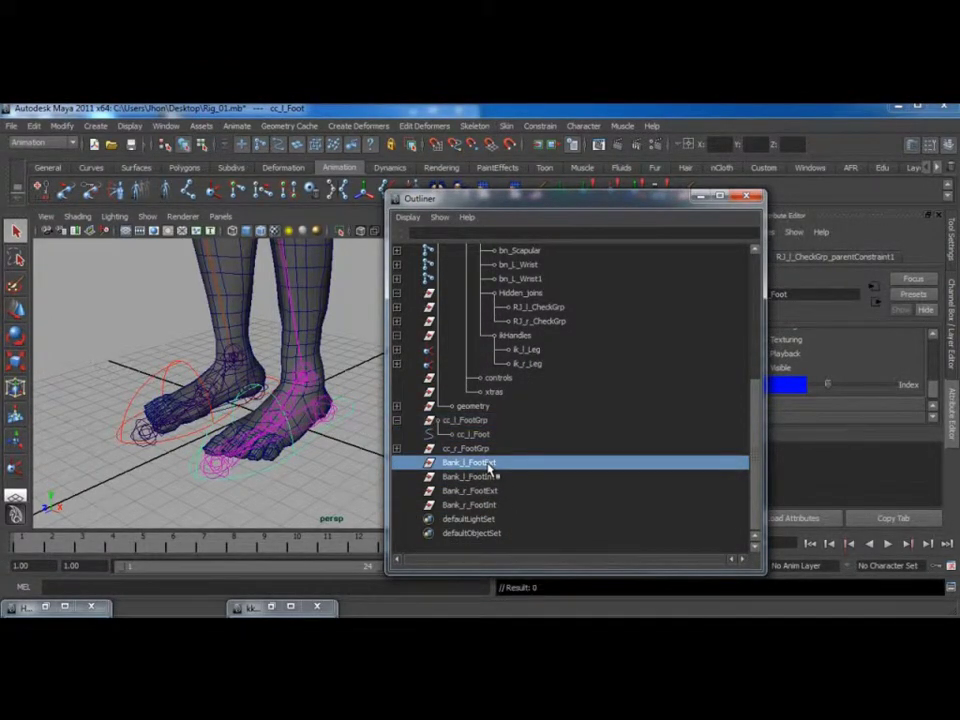
left_click(484, 477, "ctrl")
middle_click_drag(486, 468, 472, 434)
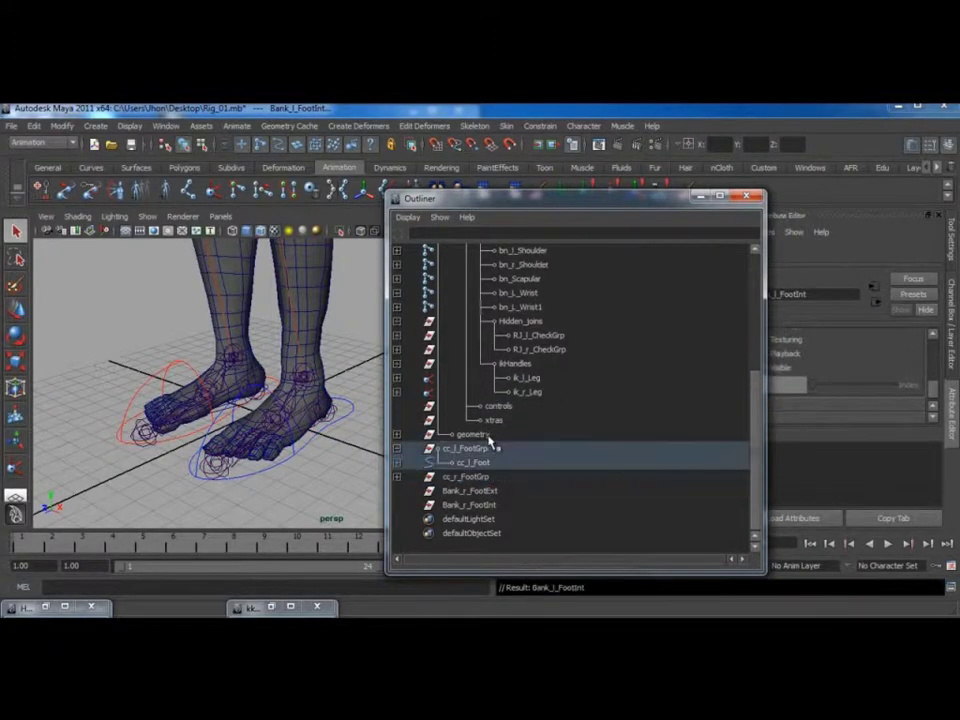
- Parent Bank_r_FootExt and Bank_r_FootInt under the cc_r_Foot control in the Outliner
left_click(398, 477)
scroll(453, 483, "down", 1)
left_click(462, 490)
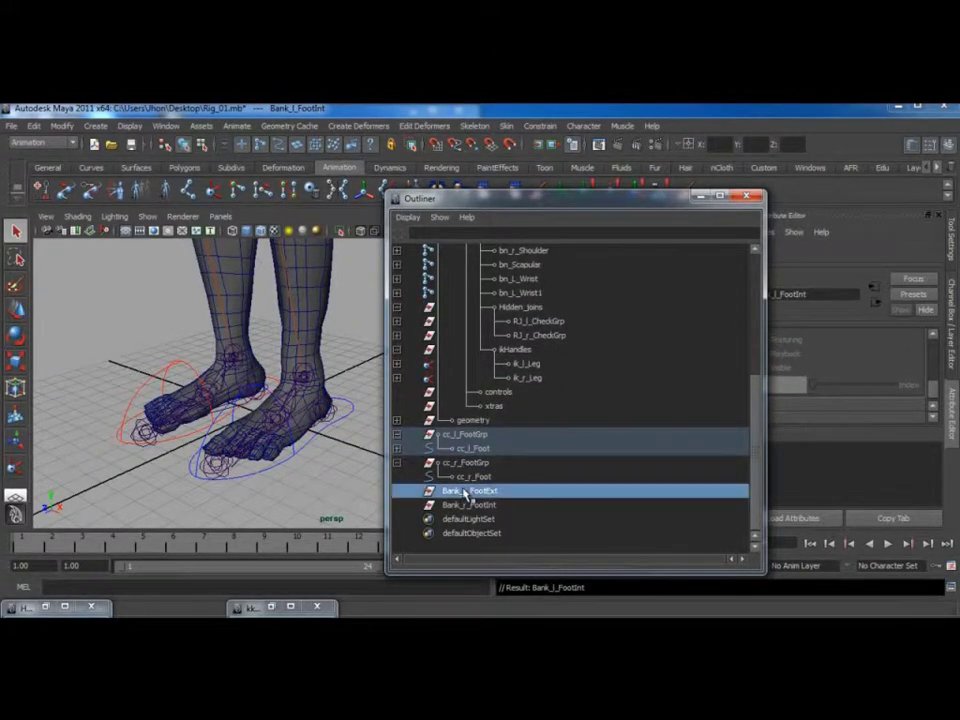
left_click(466, 476)
left_click(466, 491)
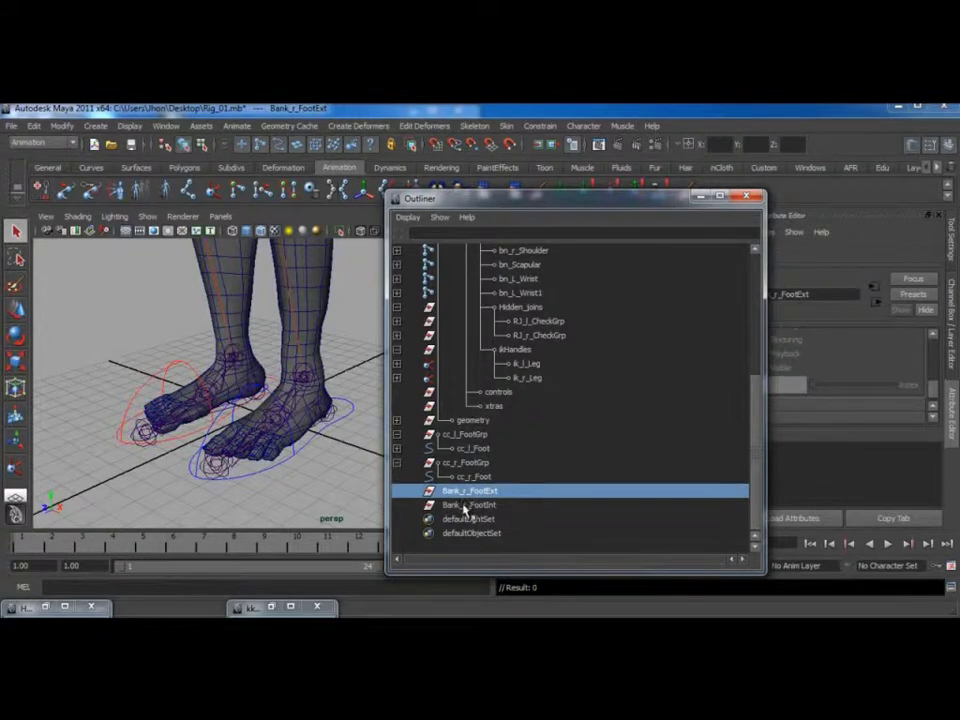
left_click(462, 504, "ctrl")
middle_click_drag(484, 497, 475, 477)
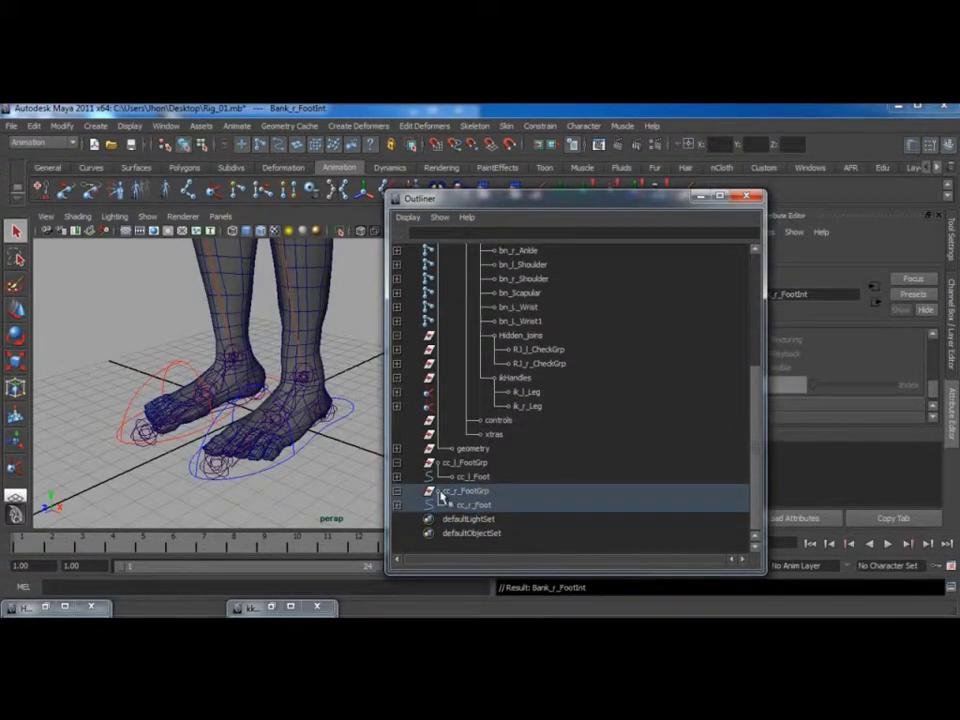
- Expand both foot controls in the Outliner and move Bank_l_FootExt along X to the outer edge of the left foot
left_click(398, 505)
left_click(398, 477)
scroll(453, 483, "down", 2)
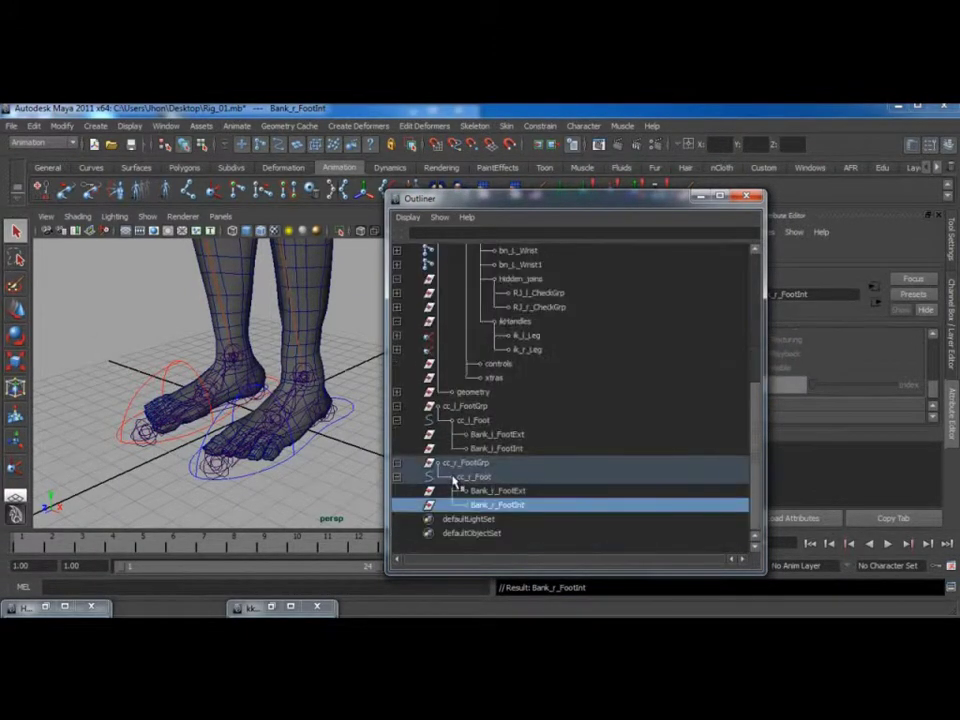
left_click(516, 436)
key("w")
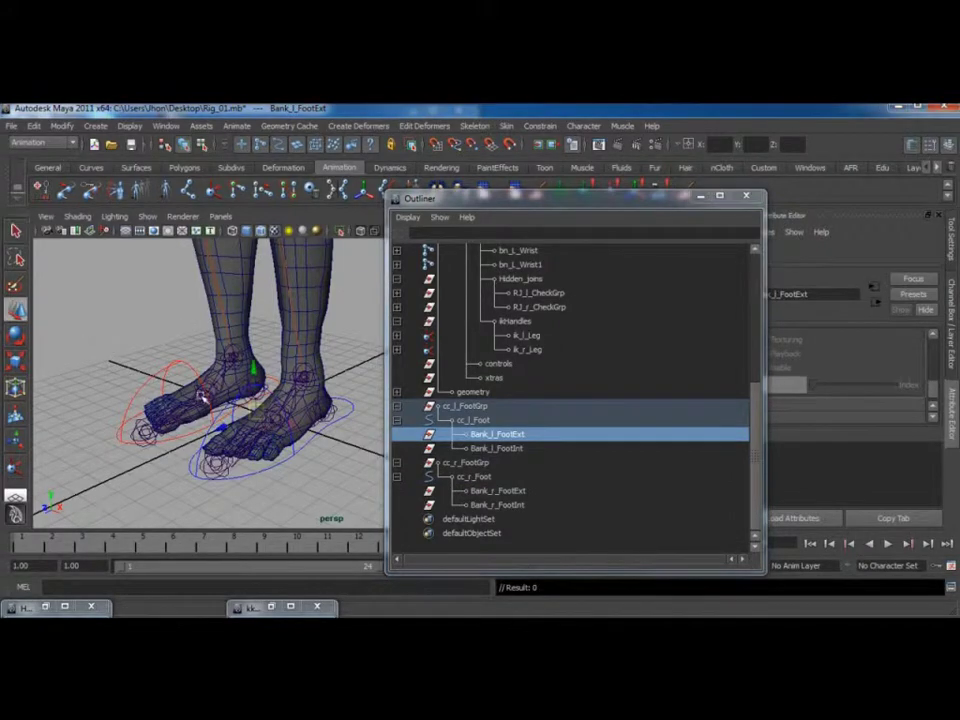
key("f")
left_click_drag(307, 428, 300, 407, "alt")
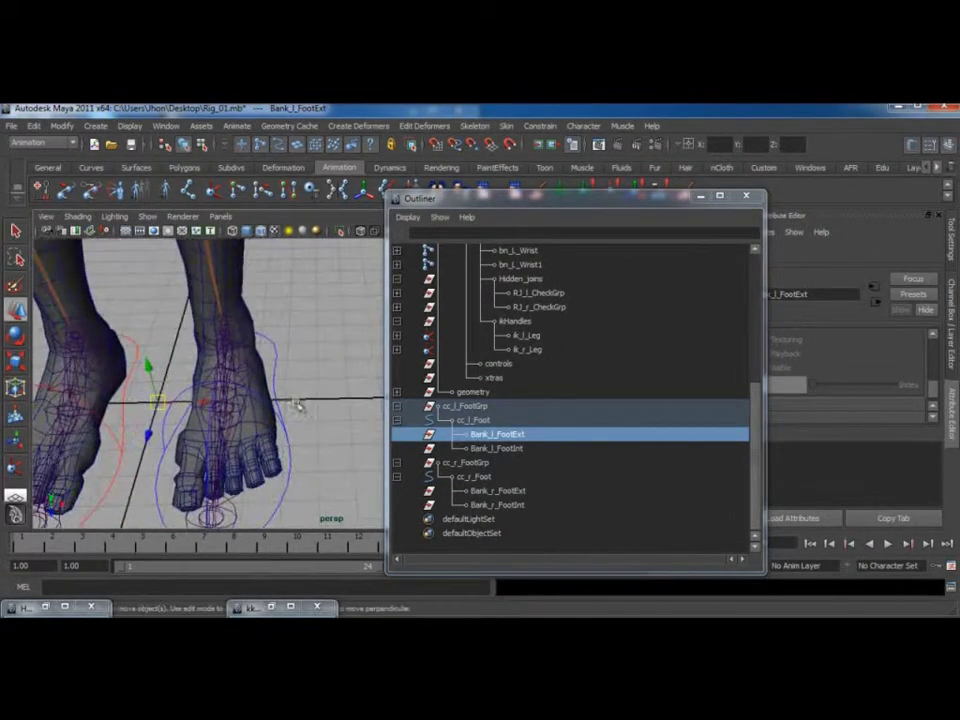
left_click_drag(436, 200, 511, 174)
left_click_drag(360, 330, 285, 385, "alt")
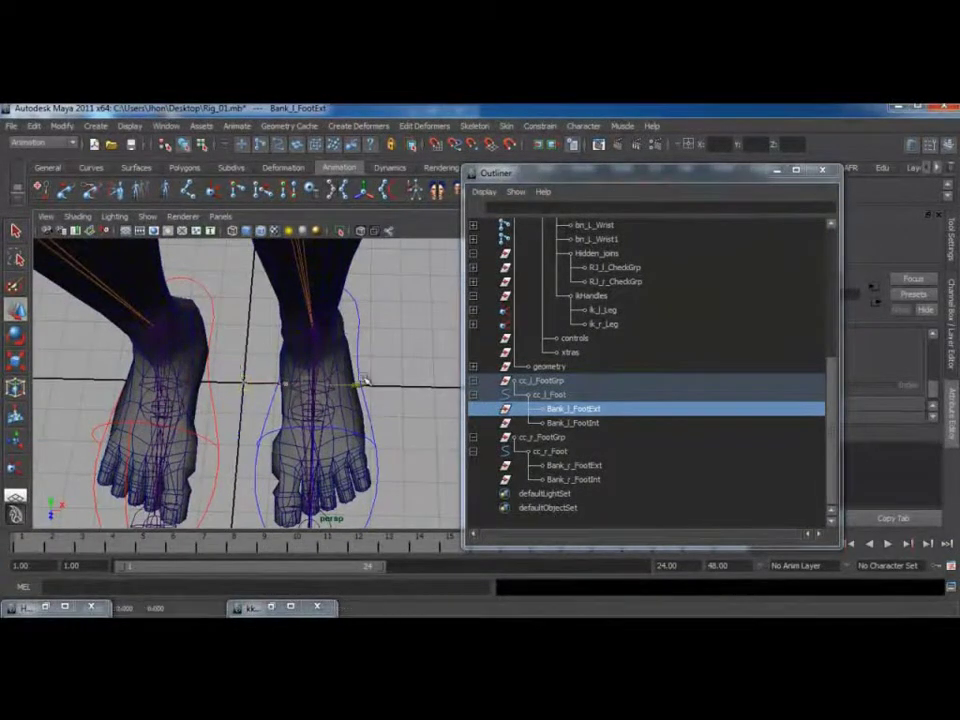
left_click_drag(400, 377, 404, 378)
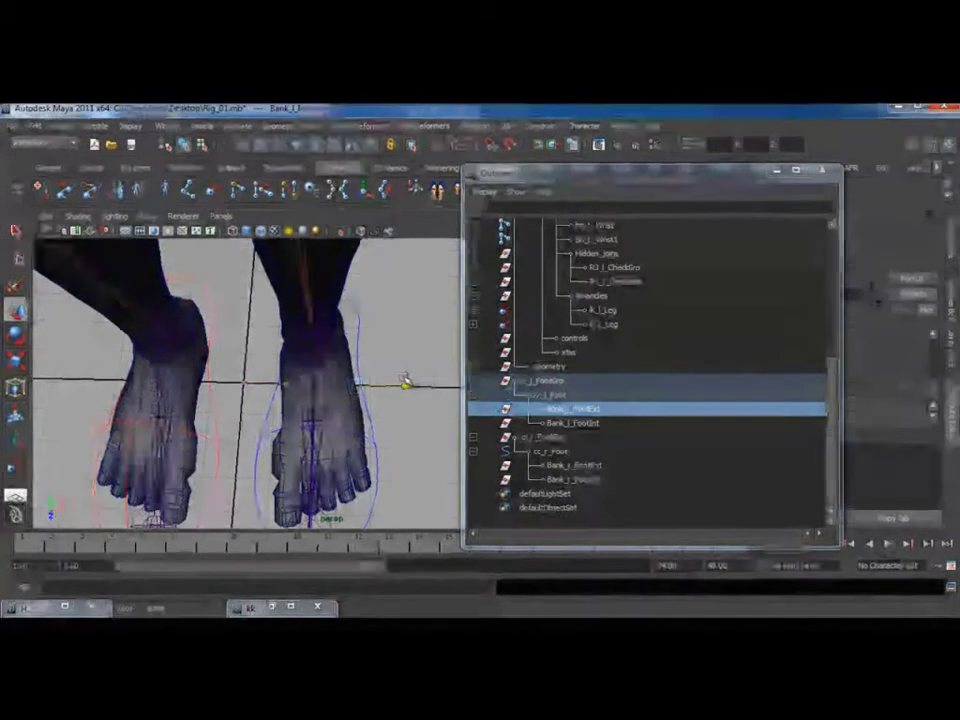
- Move Bank_l_FootInt along X to the inner edge of the left foot
left_click(565, 423)
mouse_move(286, 386)
left_mouse_down()
mouse_move(311, 383)
mouse_move(294, 387)
left_mouse_up()
middle_click_drag(294, 387, 334, 365, "alt")
- Move Bank_r_FootExt along X to the outer edge of the right foot
left_click(566, 466)
left_click_drag(290, 395, 266, 408, "alt")
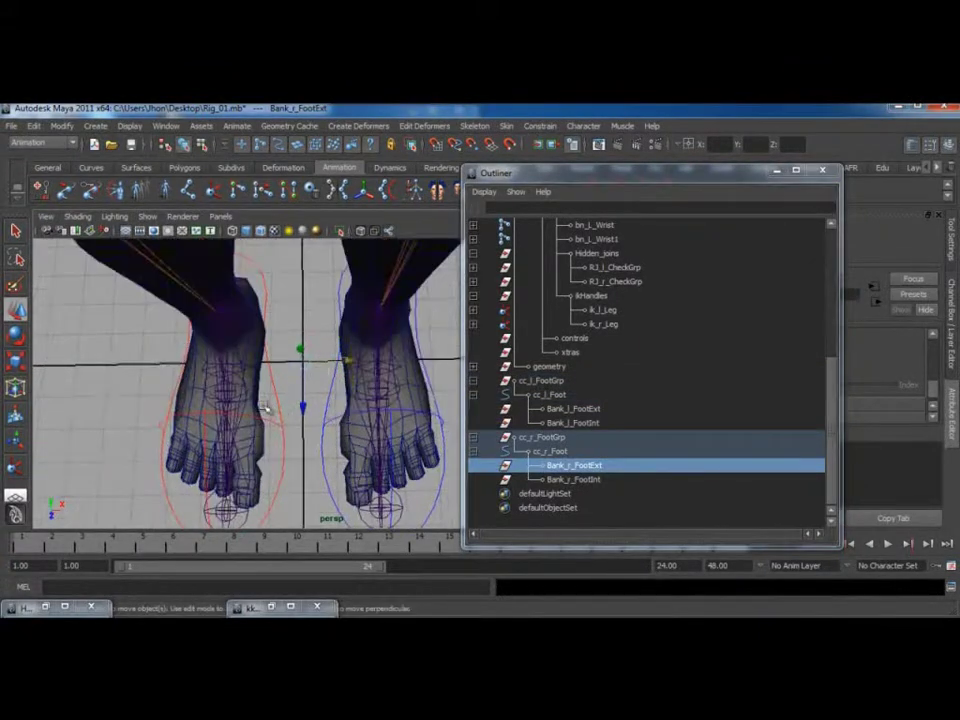
left_click_drag(349, 360, 312, 363)
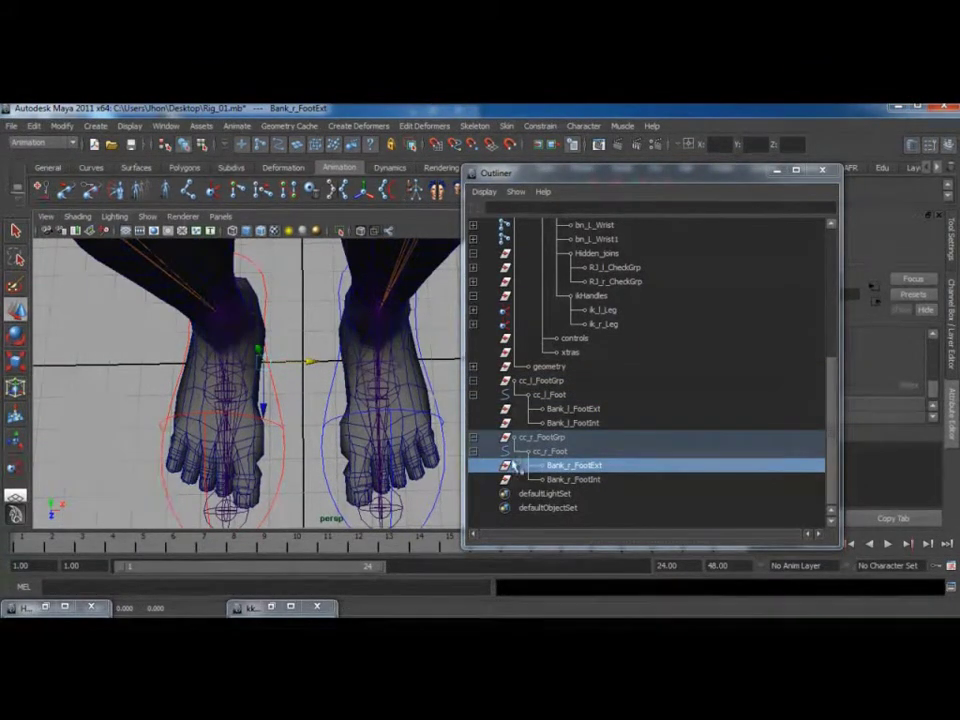
left_click_drag(311, 361, 236, 377)
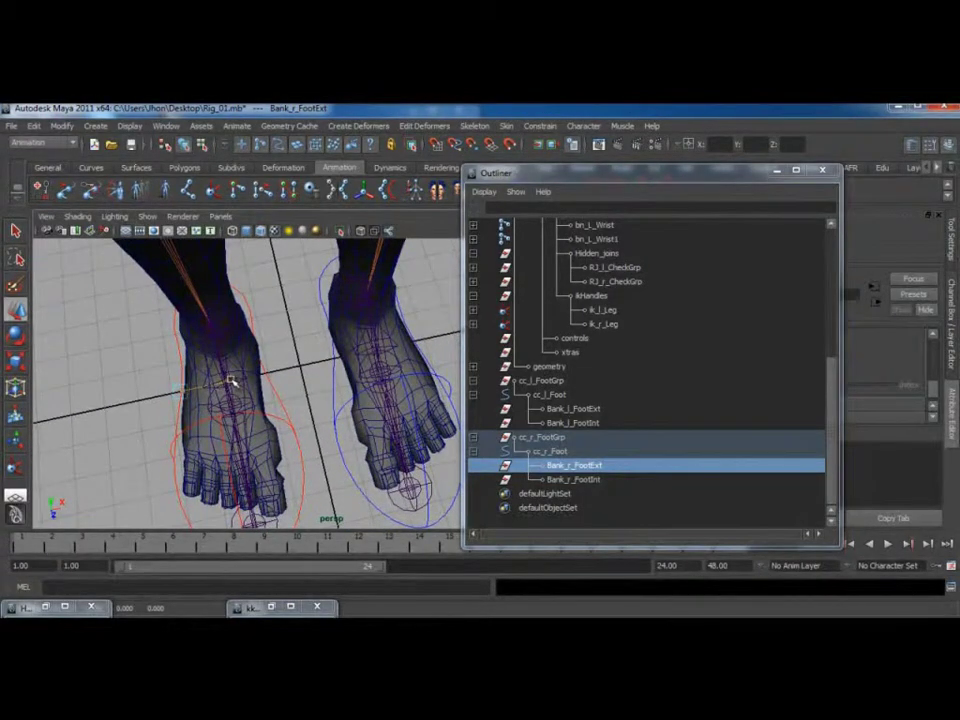
- Move Bank_r_FootInt along X to the inner edge of the right foot
left_click(568, 480)
key("w")
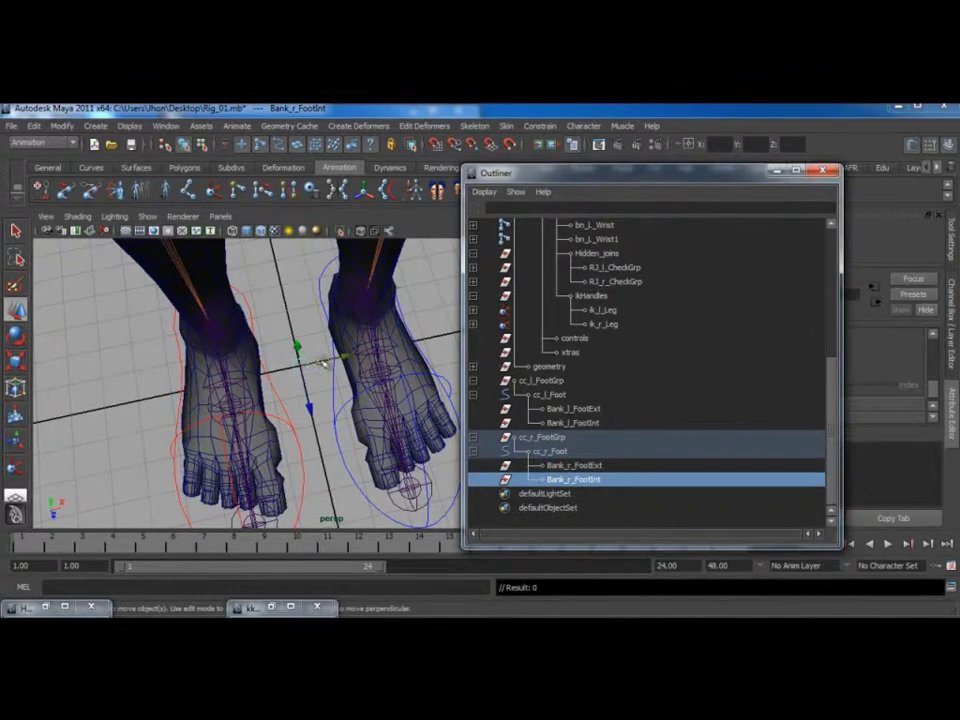
left_click_drag(342, 357, 308, 366)
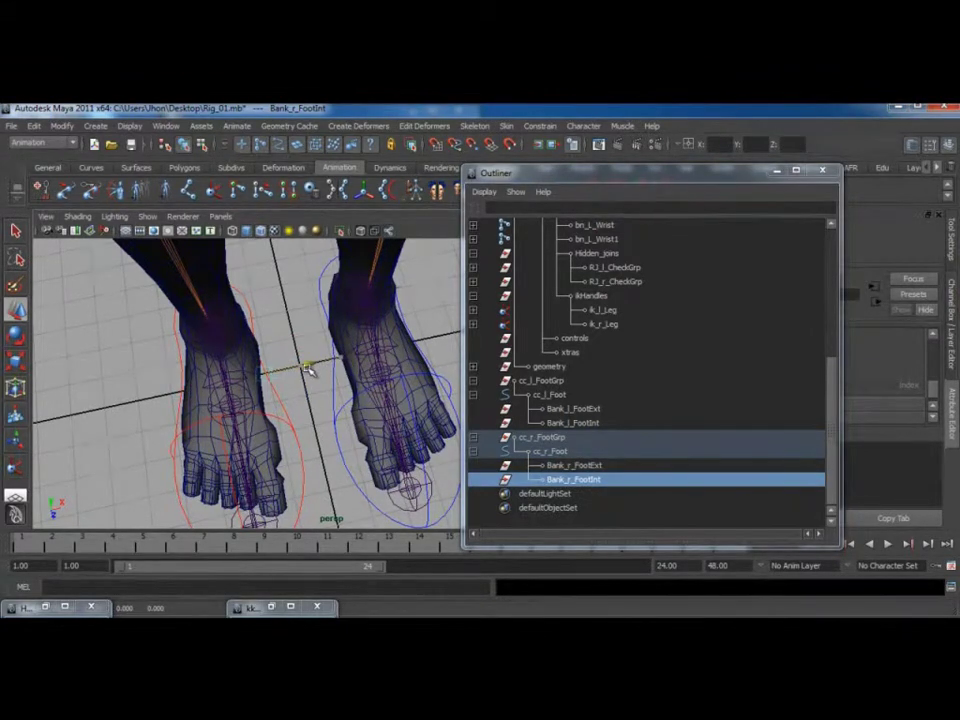
left_click_drag(309, 458, 280, 456, "alt")
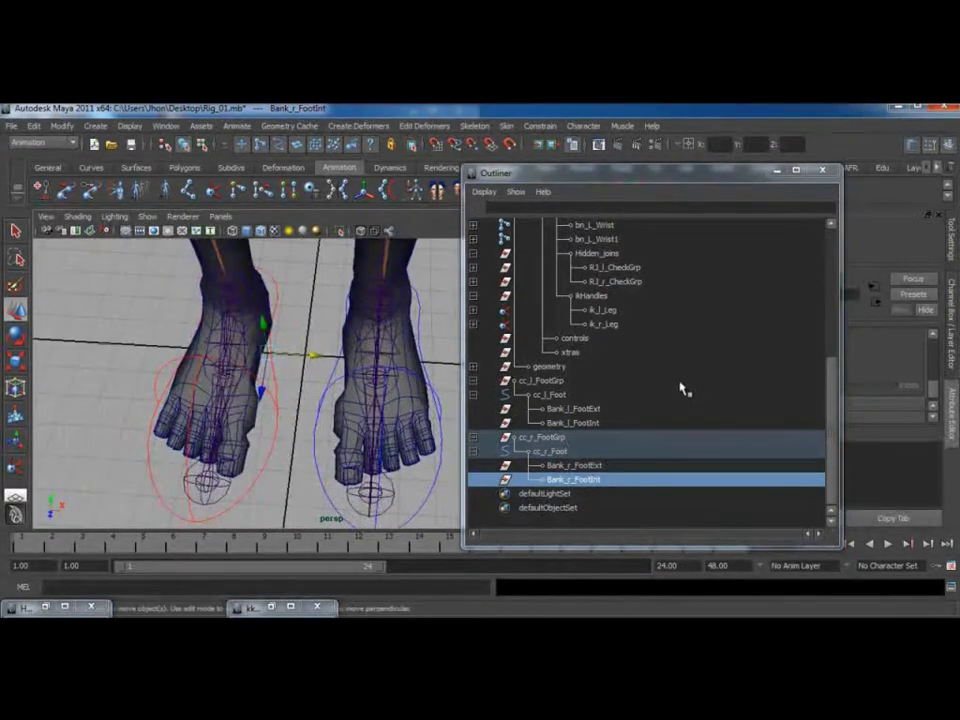
- Freeze the transformations of all four bank groups, Ext and Int of both feet, and show their channel values
left_click(580, 465, "ctrl")
left_click(576, 423, "ctrl")
left_click(576, 409, "ctrl")
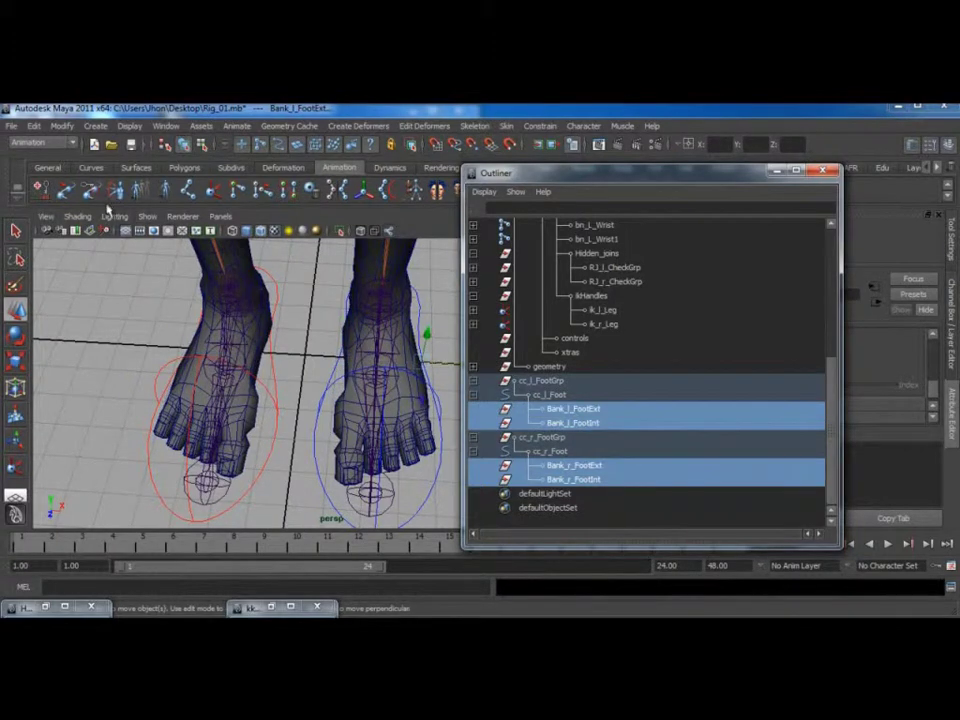
left_click(62, 126)
left_click(87, 175)
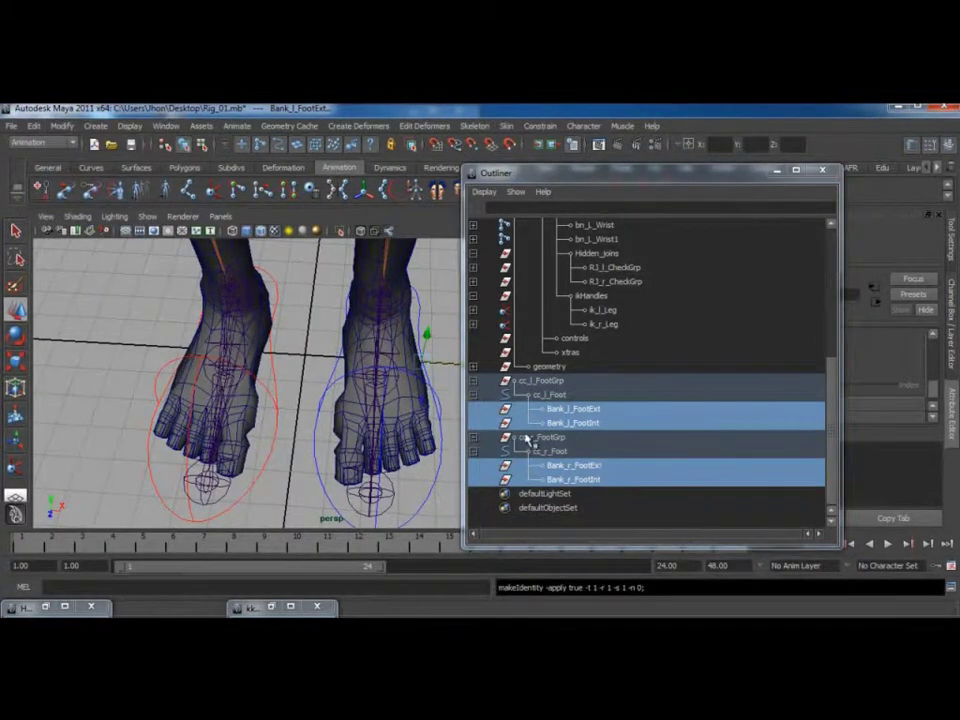
left_click(951, 300)
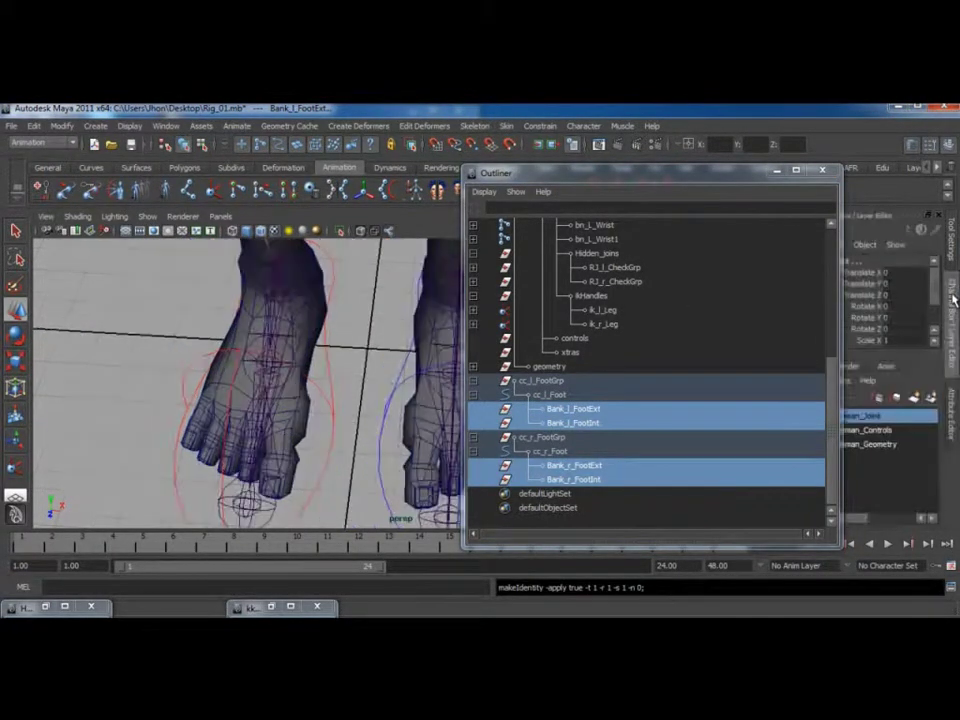
middle_click_drag(383, 347, 353, 369, "alt")
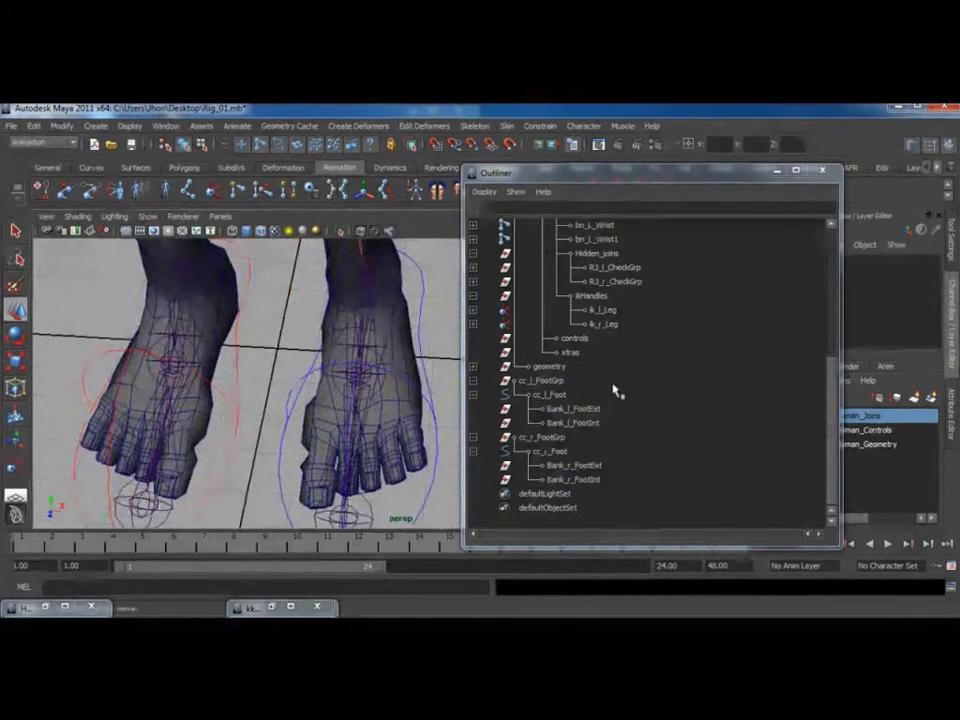
- Parent cc_l_FootGrp and cc_r_FootGrp under the controls group in the Outliner and expand their hierarchies
left_click(546, 380)
left_click(545, 437, "ctrl")
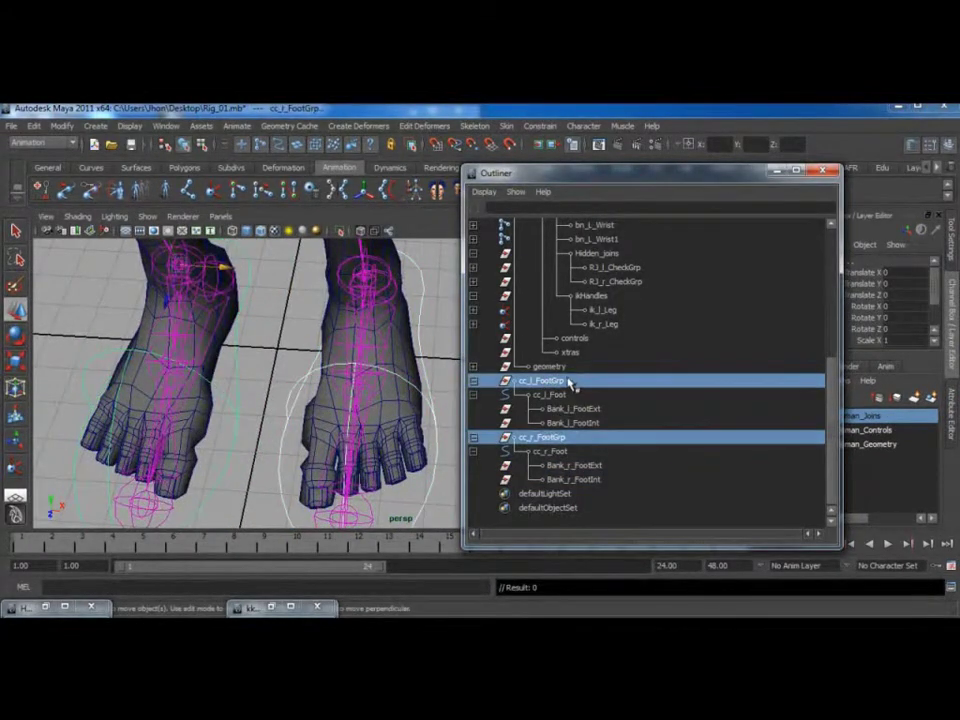
middle_click_drag(556, 385, 574, 345)
left_click(556, 451)
scroll(530, 450, "down", 1)
left_click(474, 438)
left_click(475, 465)
left_click(473, 451)
left_click(474, 507)
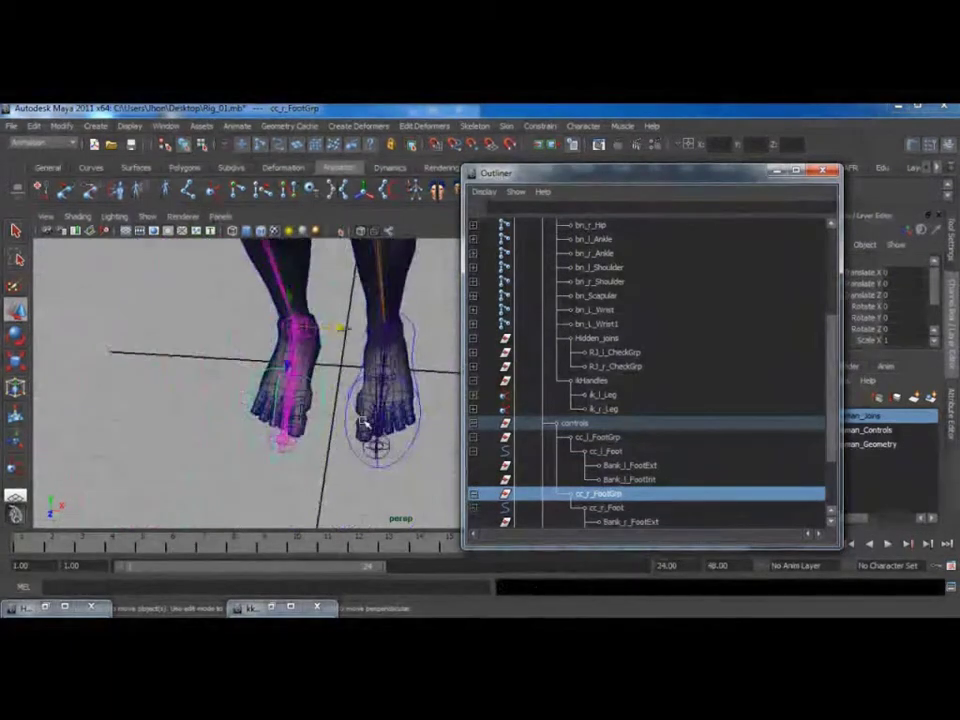
- Parent-constrain the left heel joint RJ_l_Check to both Bank_l_FootExt and Bank_l_FootInt
left_click_drag(364, 422, 315, 401, "alt")
right_click_drag(315, 401, 339, 429, "alt")
left_click_drag(339, 429, 315, 403, "alt")
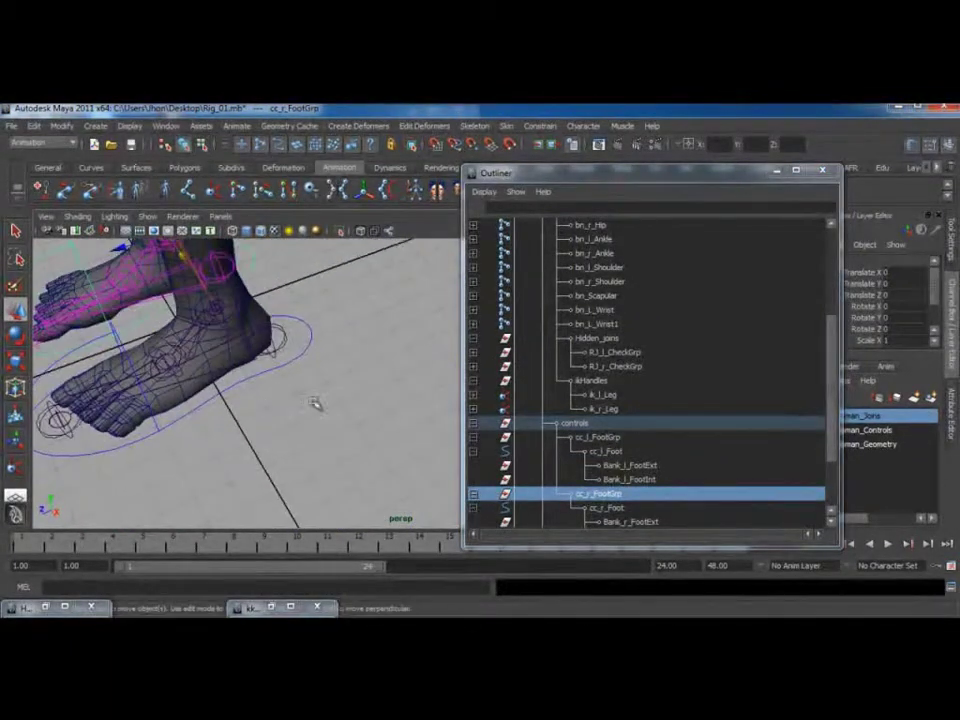
left_click_drag(412, 397, 356, 306, "alt")
left_click_drag(671, 180, 609, 161)
left_click(339, 377)
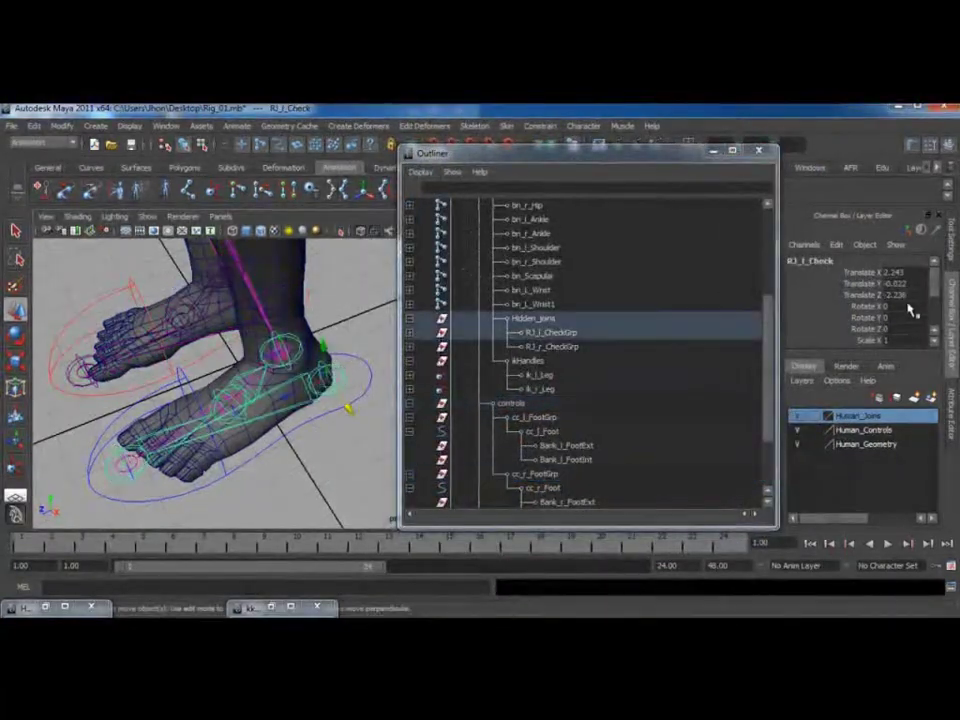
scroll(563, 407, "down", 2)
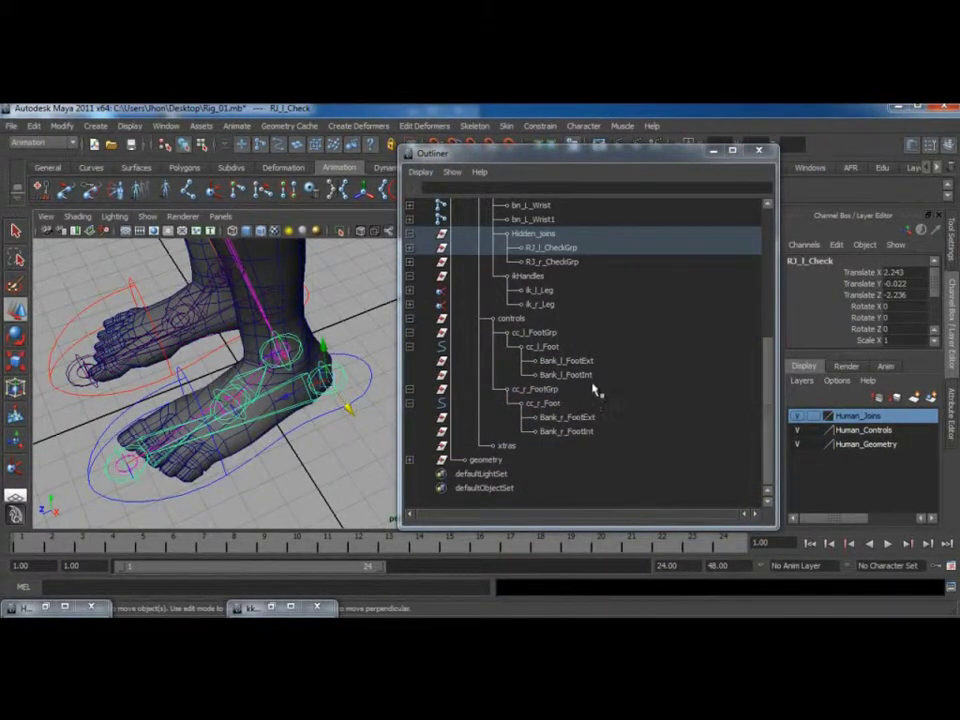
left_click(578, 362)
left_click(578, 376, "shift")
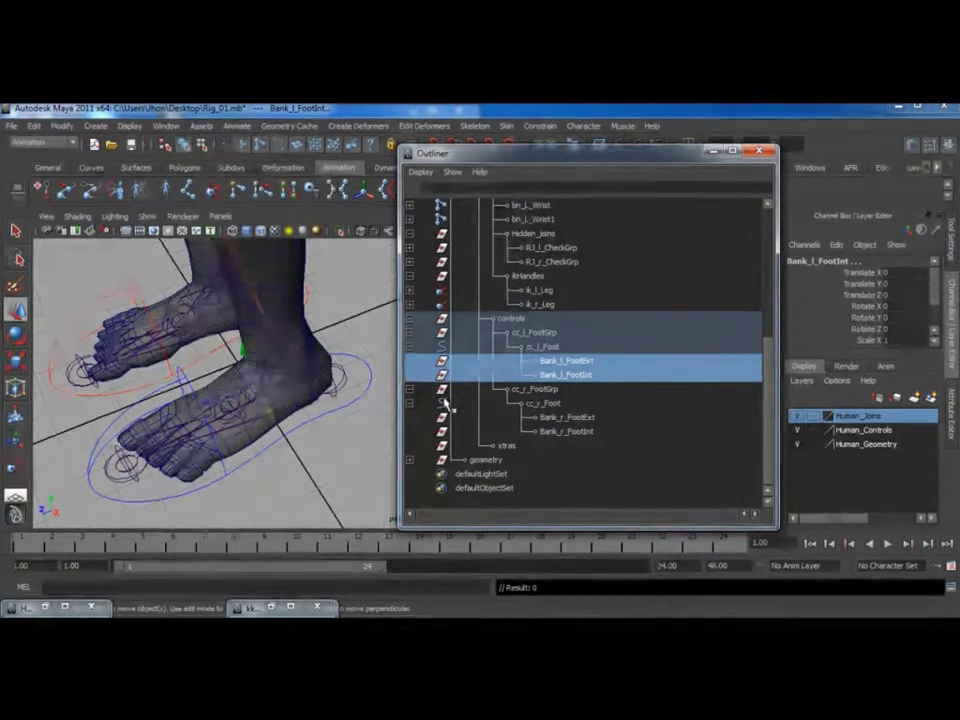
left_click(551, 247, "ctrl")
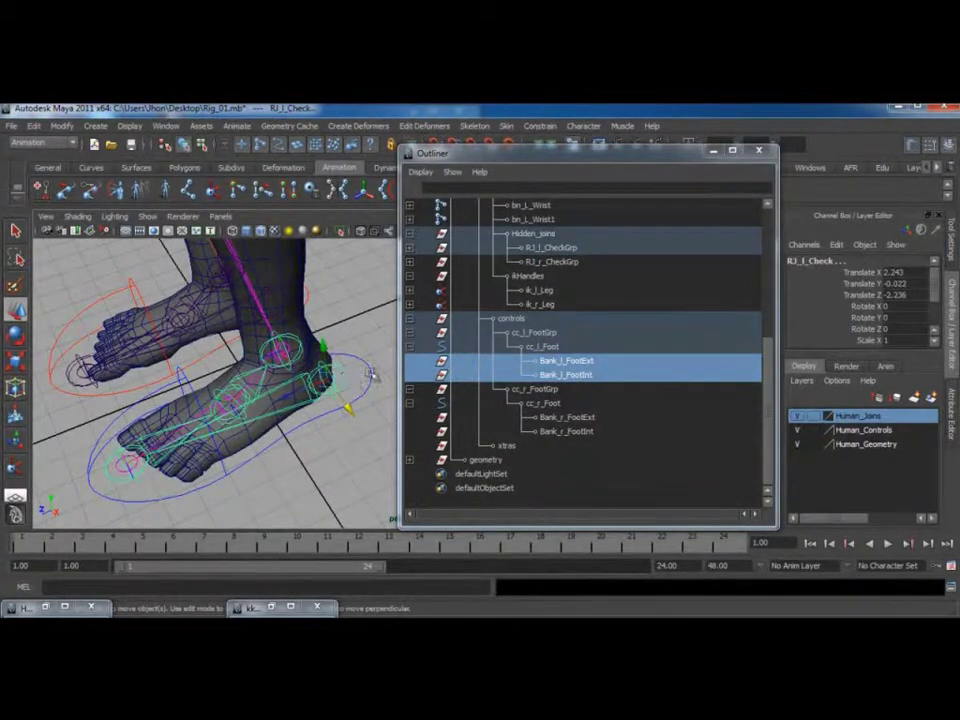
left_click(540, 128)
left_click(561, 204)
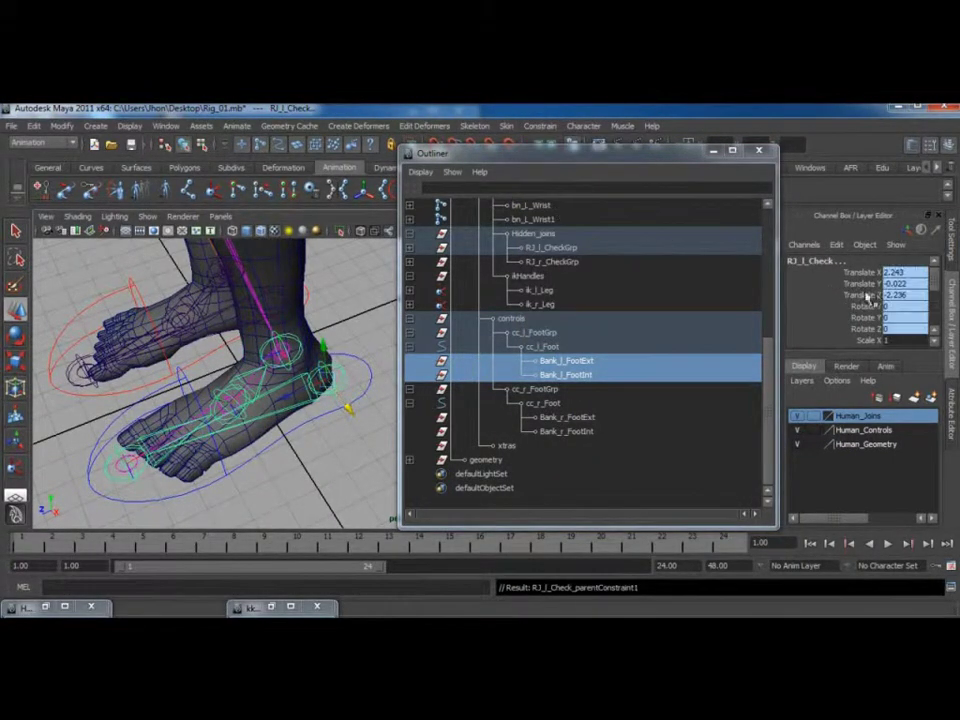
- Expand RJ_l_CheckGrp and RJ_l_Check in the Outliner and examine the Ext and Int weights of RJ_l_Check_parentConstraint1
left_click(343, 381)
left_click(545, 347)
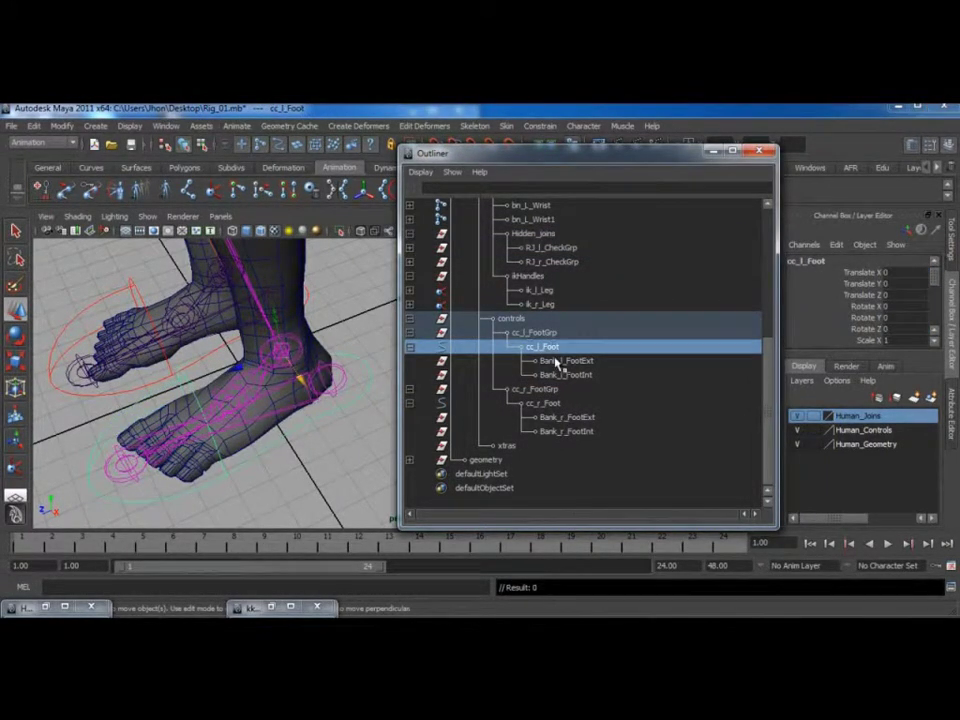
left_click(337, 380)
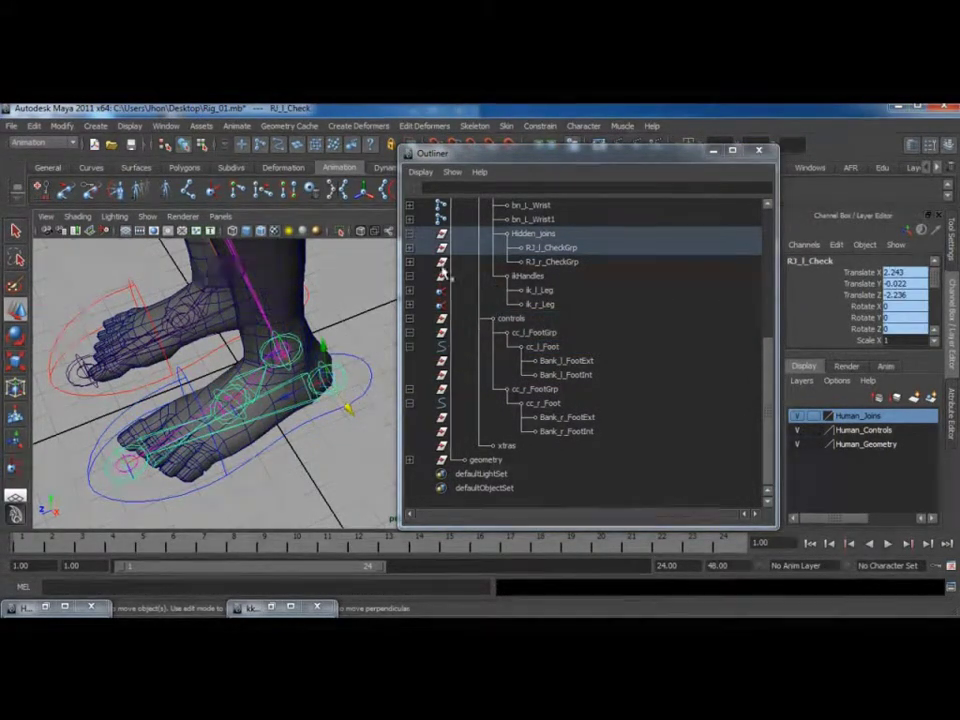
left_click(410, 248)
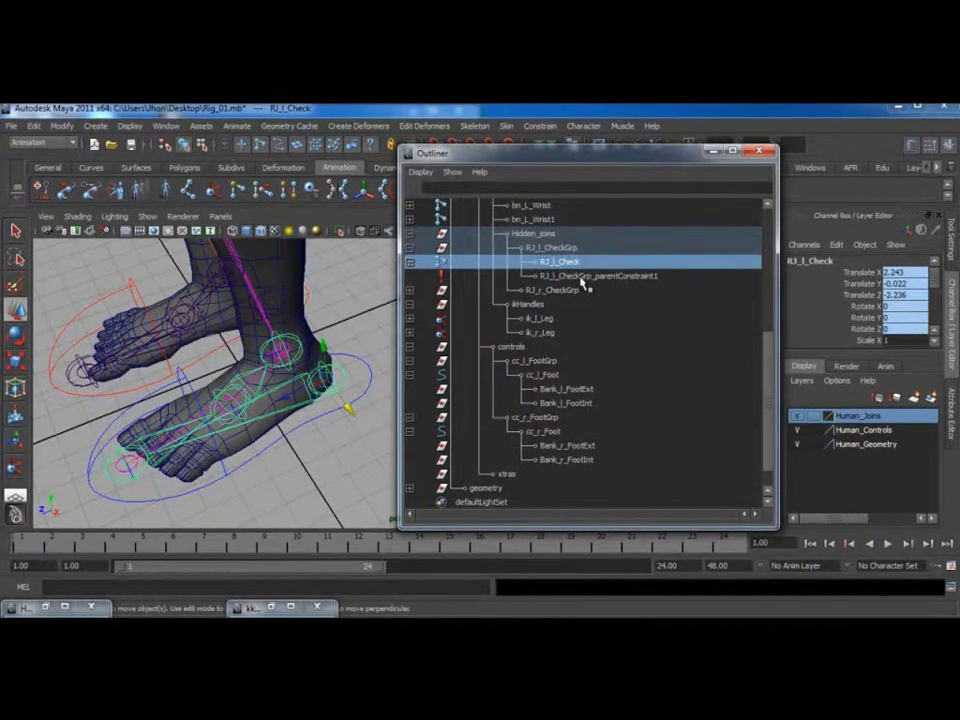
left_click(411, 262)
left_click(612, 290)
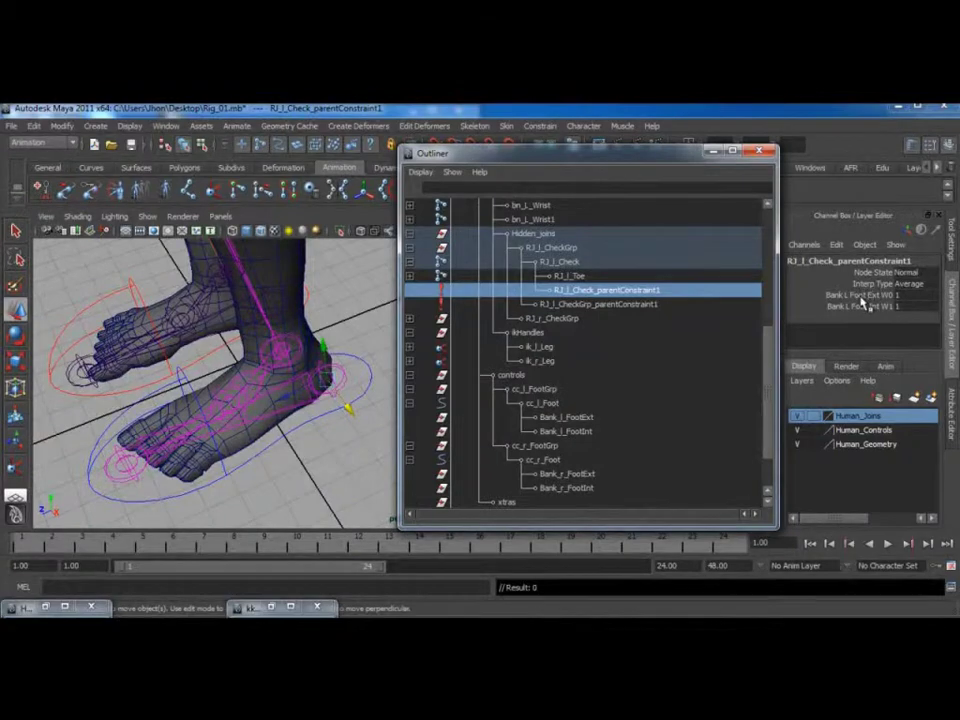
left_click(861, 297)
left_click(866, 307)
left_click(866, 297)
left_click(866, 306)
left_click(864, 295)
scroll(600, 362, "down", 2)
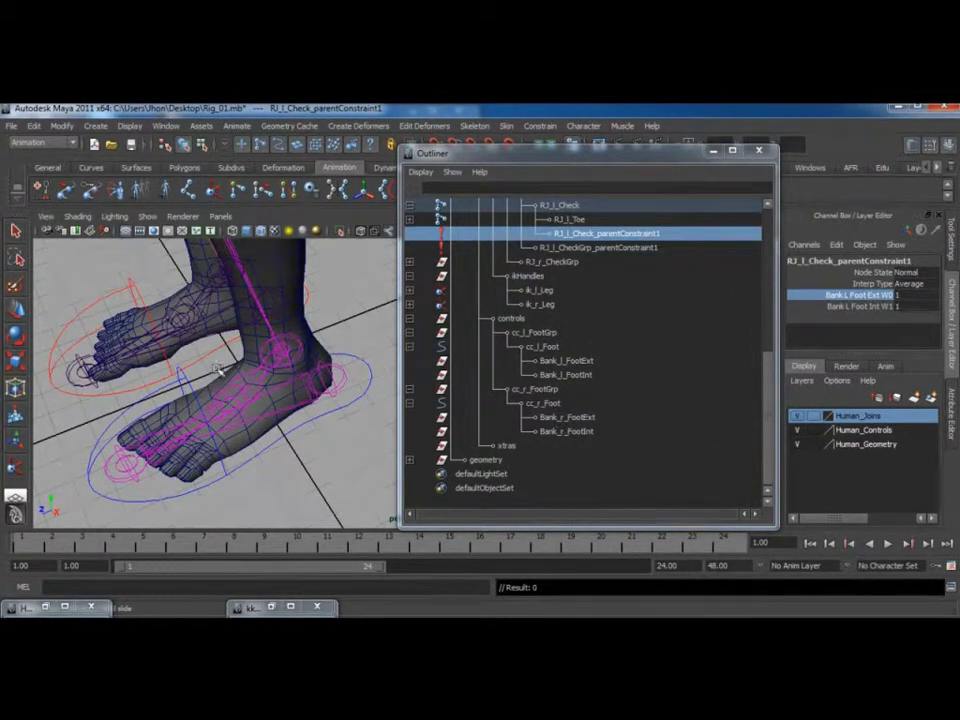
- Parent-constrain the right heel joint RJ_r_Check to both Bank_r_FootExt and Bank_r_FootInt
left_click_drag(221, 373, 274, 364, "alt")
middle_click_drag(274, 364, 280, 315, "alt")
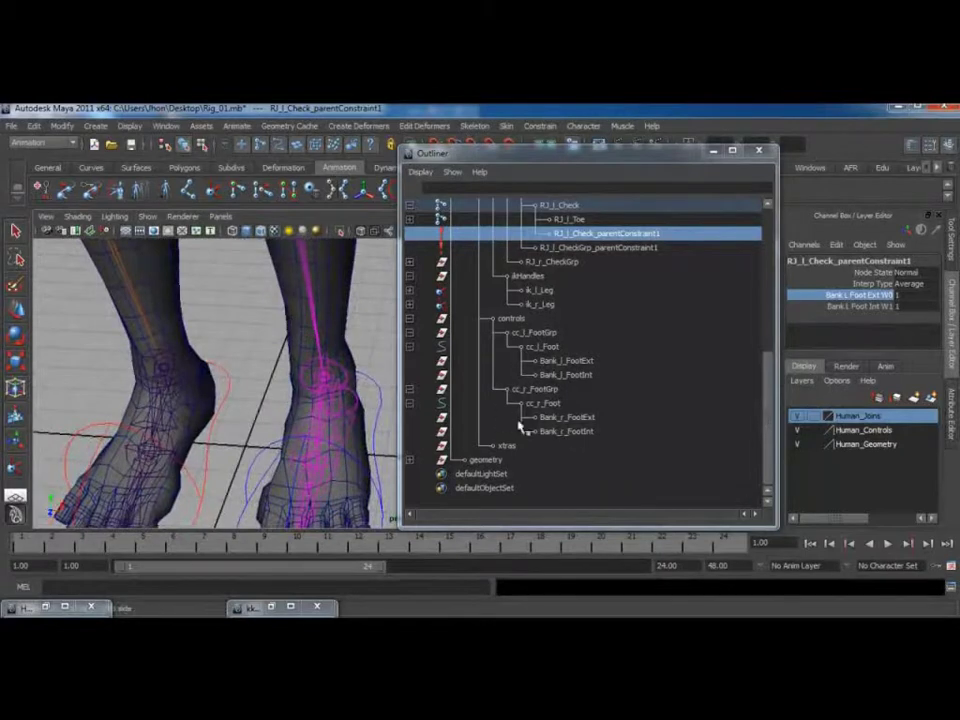
left_click(588, 424)
left_click(583, 432, "shift")
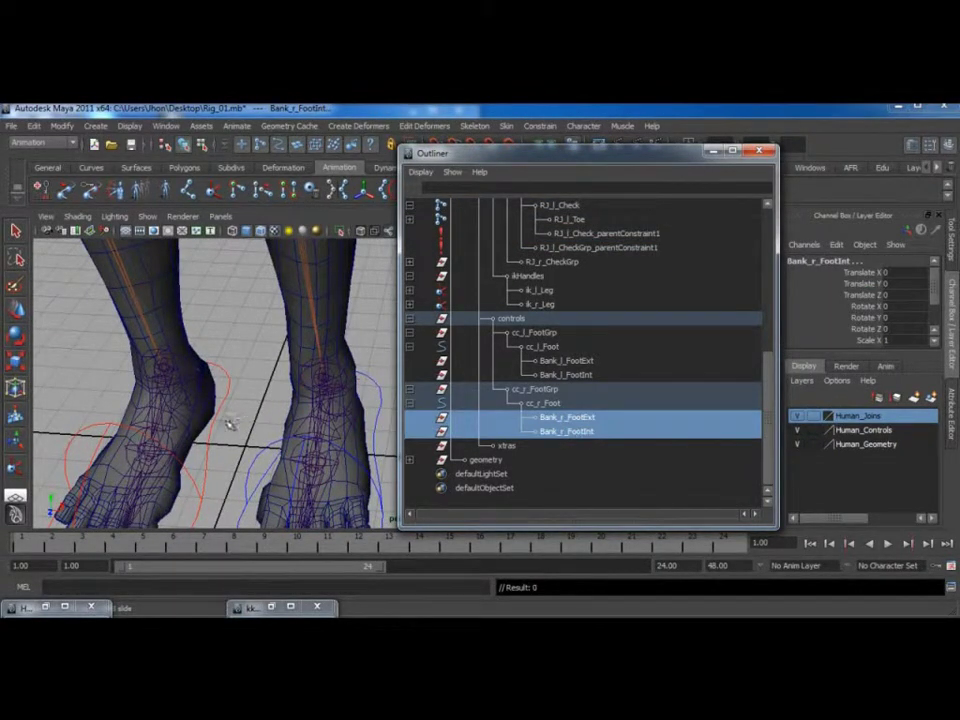
left_click_drag(218, 405, 193, 381, "alt")
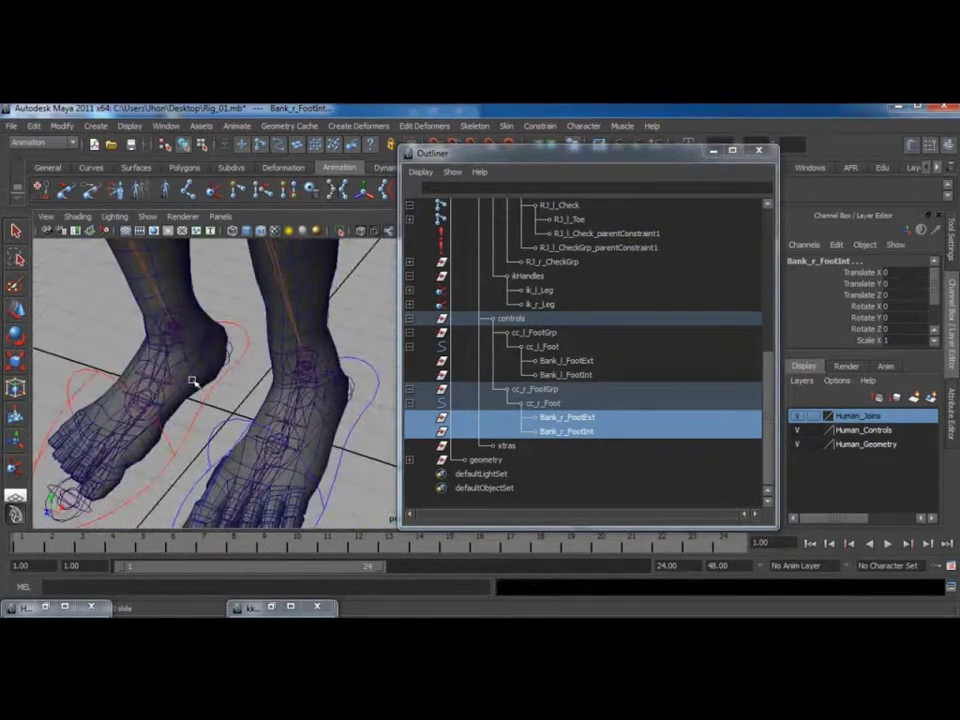
left_click(232, 350, "shift")
left_click(540, 126)
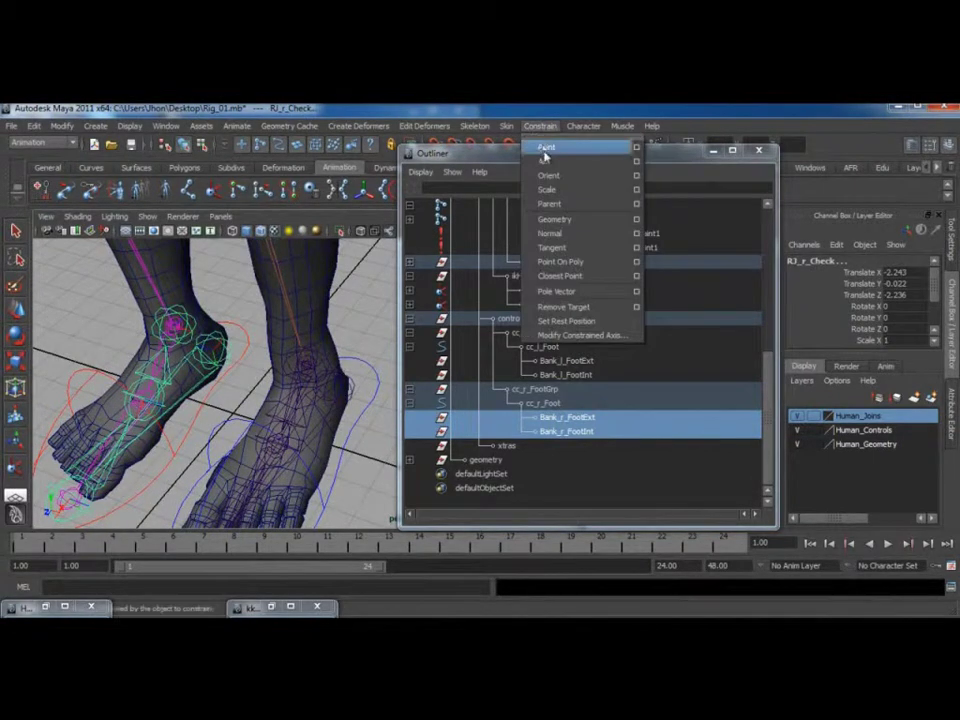
left_click(548, 205)
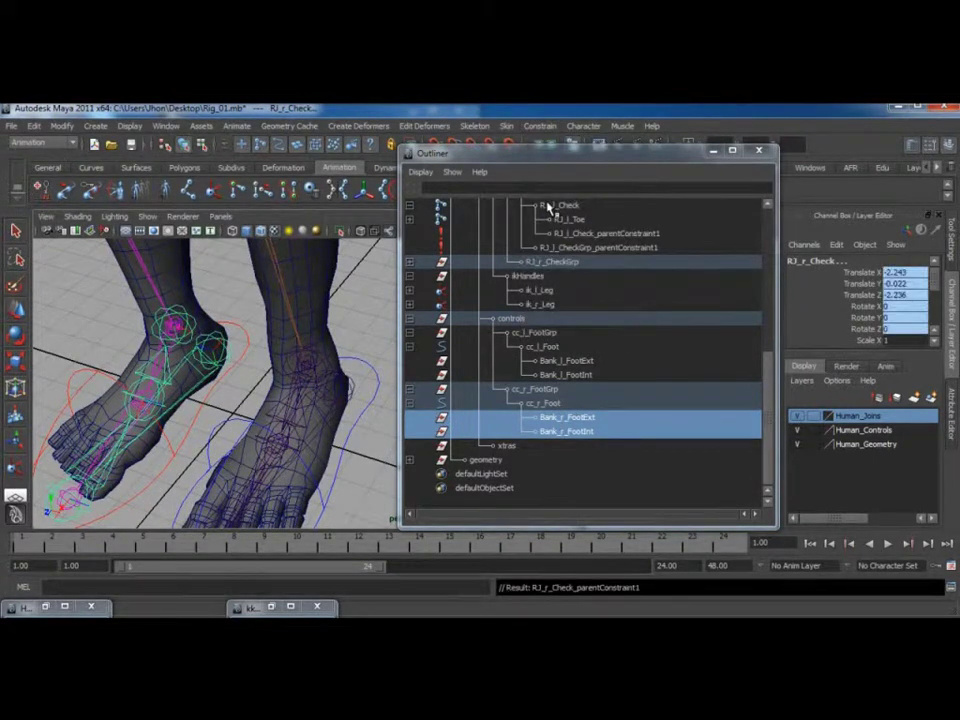
- Expand RJ_r_CheckGrp and RJ_r_Check in the Outliner and examine the right foot's parent constraints
left_click(410, 262)
left_click(410, 276)
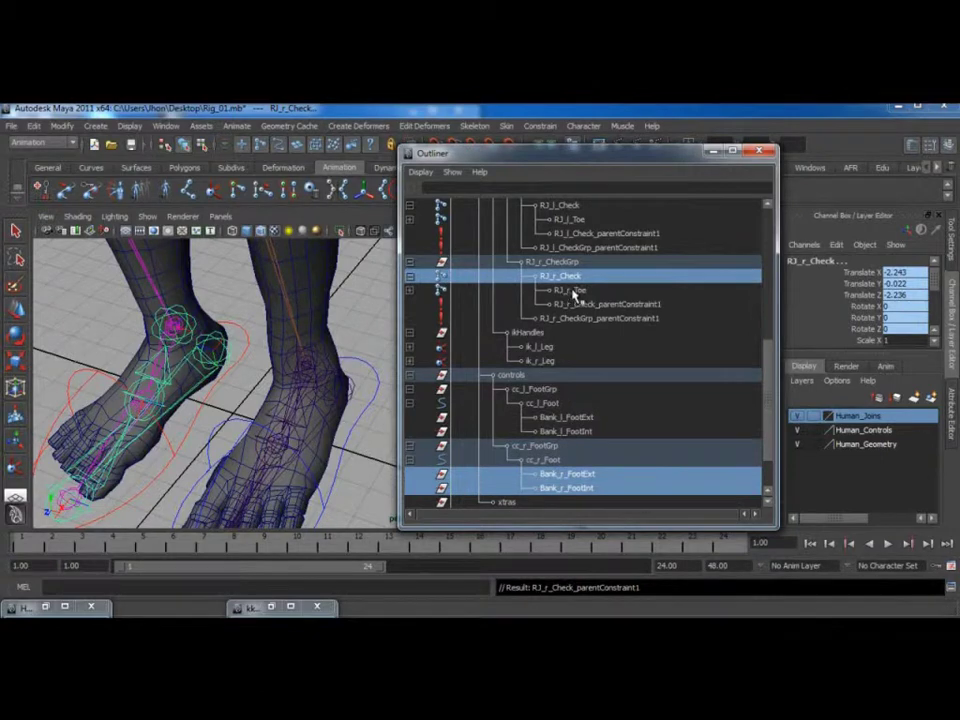
left_click(523, 305)
left_click(614, 322)
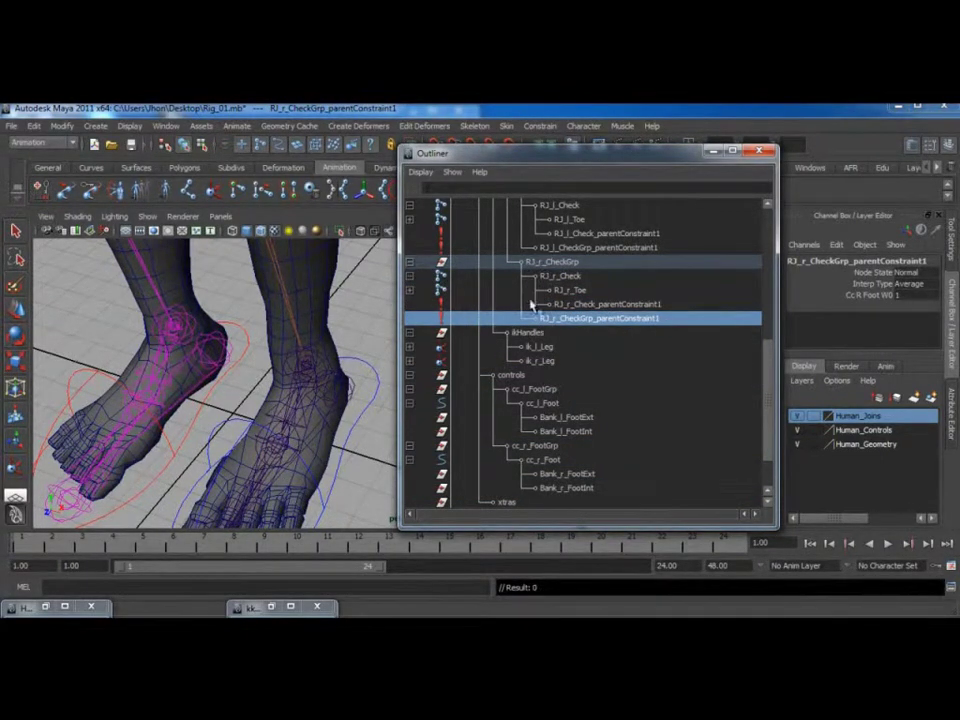
scroll(207, 325, "down", 3)
- Minimize the Outliner, open the Connection Editor and place it beside the feet
left_click_drag(287, 373, 165, 330, "alt")
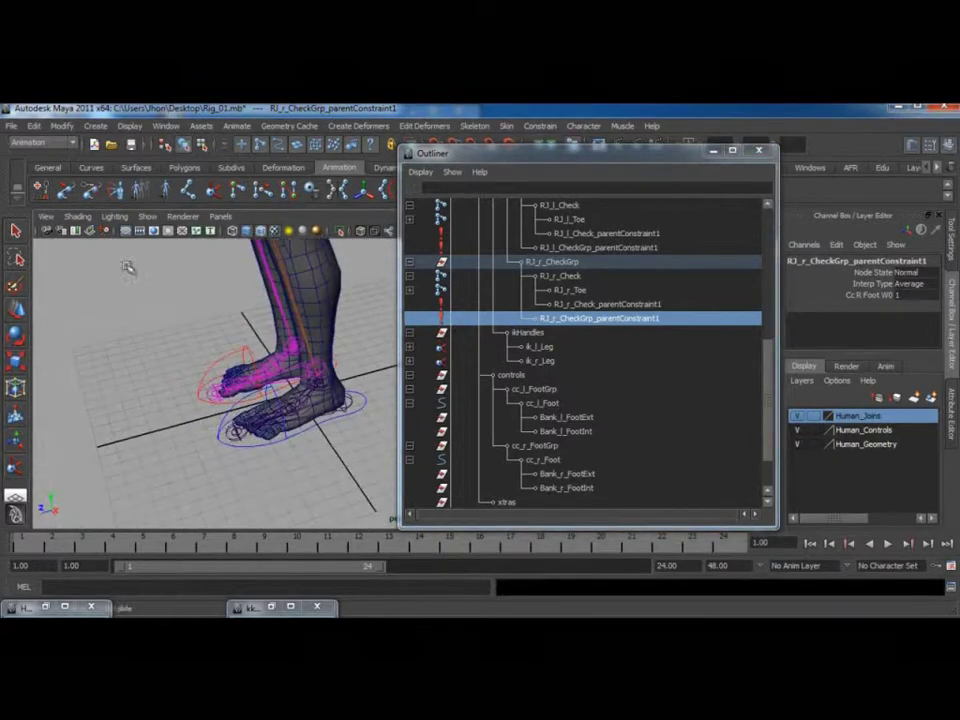
left_click_drag(550, 158, 606, 166)
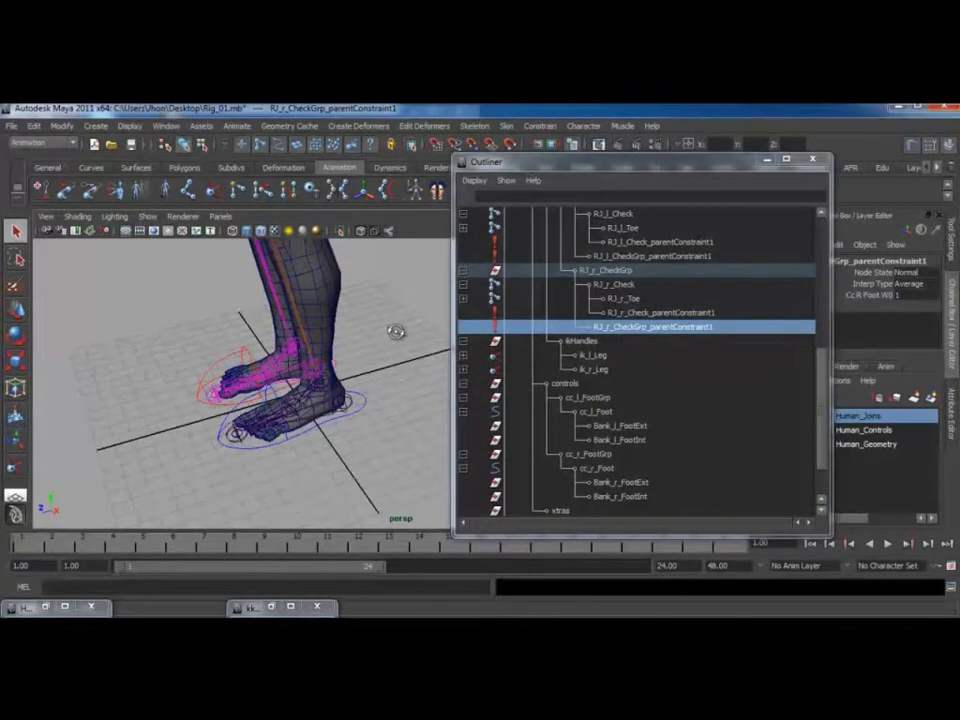
left_click(767, 158)
left_click_drag(420, 366, 446, 368, "alt")
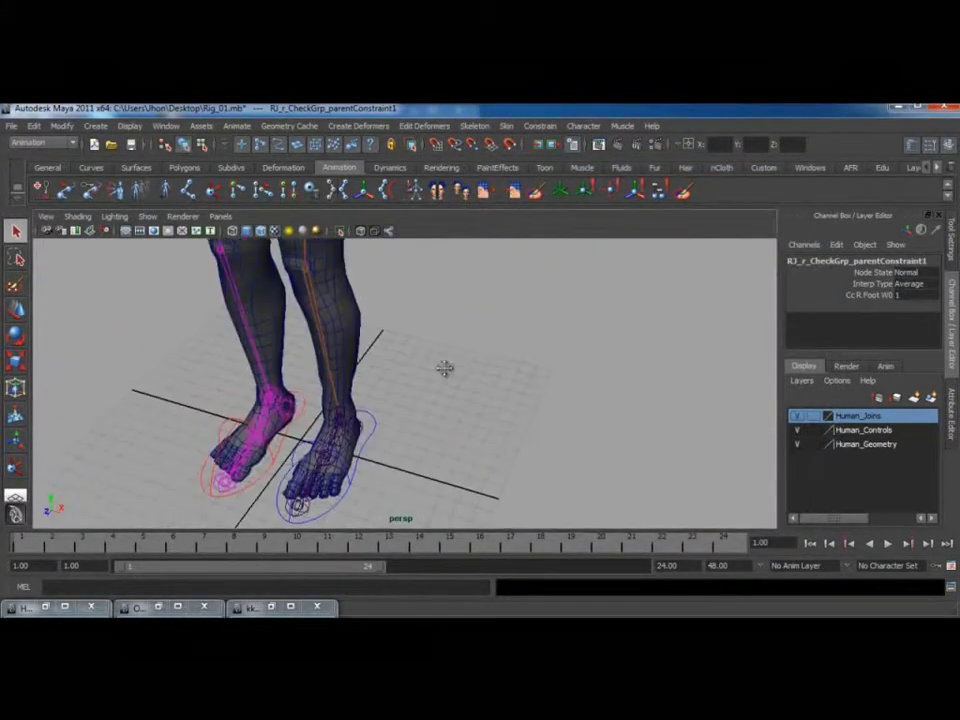
left_click(162, 126)
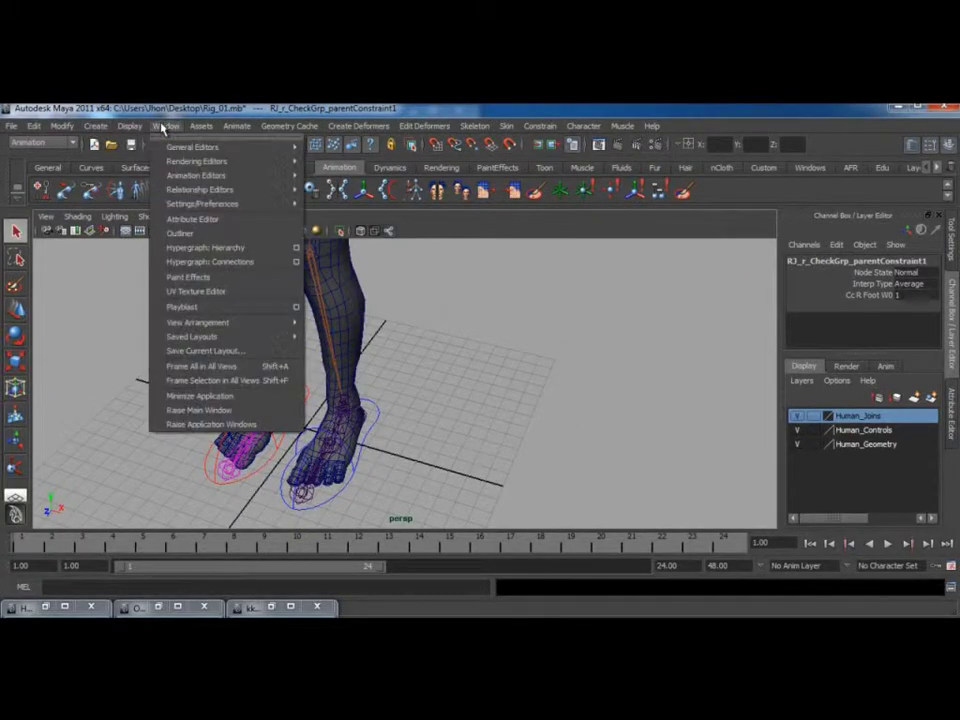
mouse_move(285, 147)
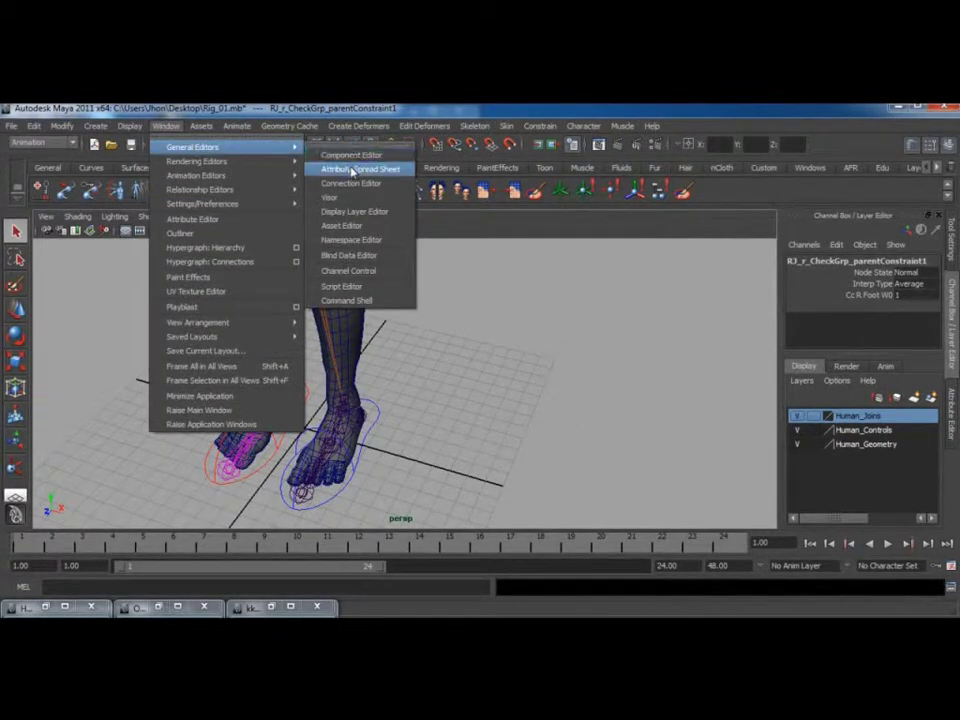
left_click(350, 183)
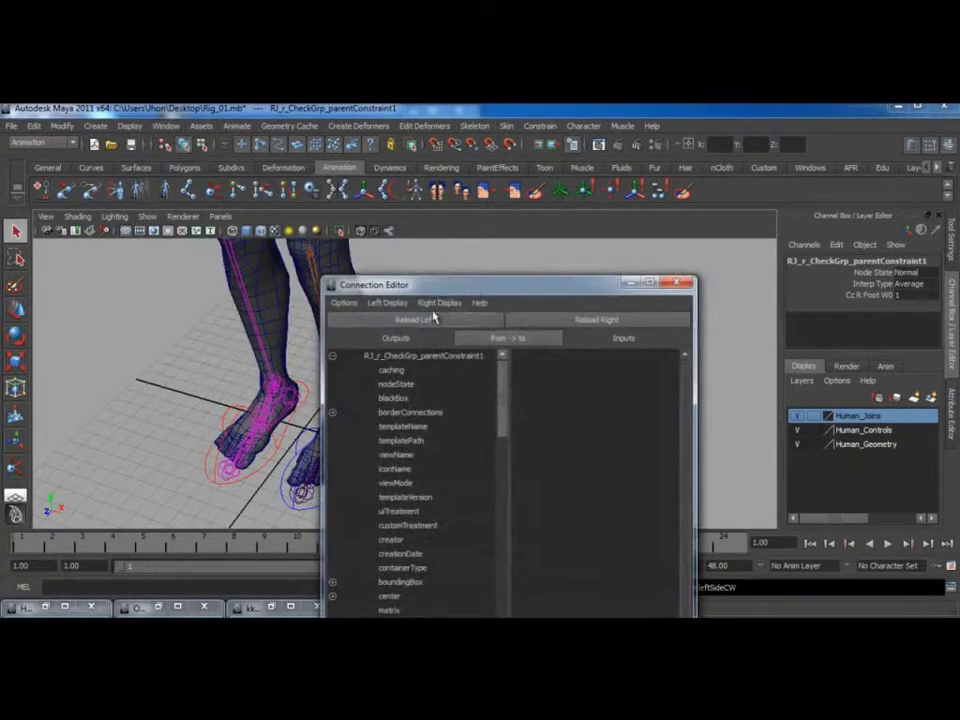
left_click_drag(476, 285, 585, 172)
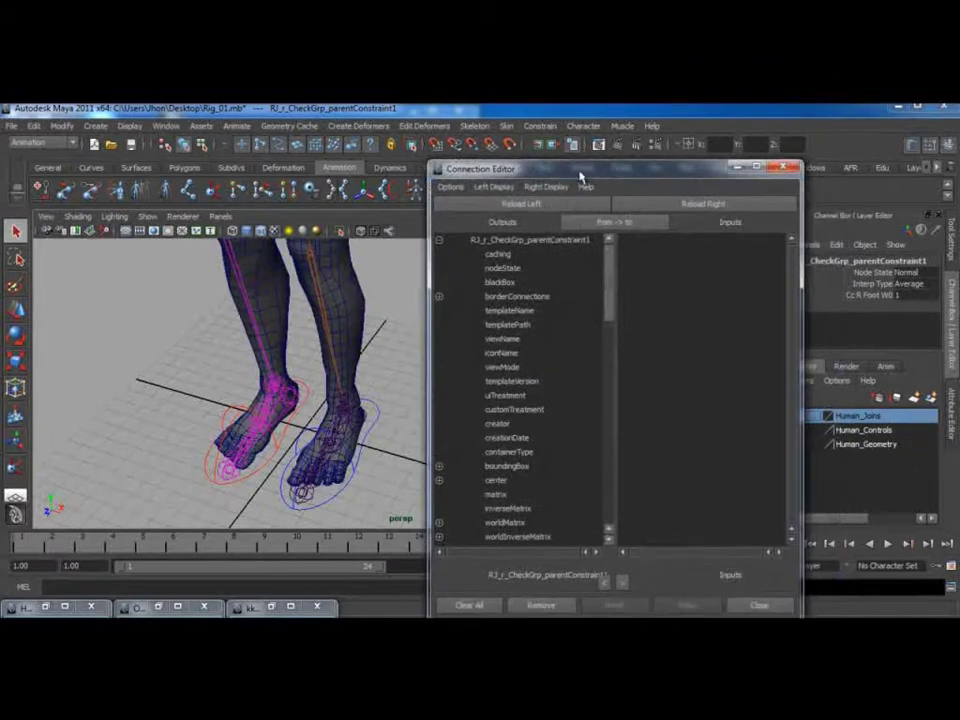
- Load the left foot control cc_l_Foot into the output side of the Connection Editor
left_click(374, 412)
left_click(521, 203)
left_click_drag(374, 447, 332, 426, "alt")
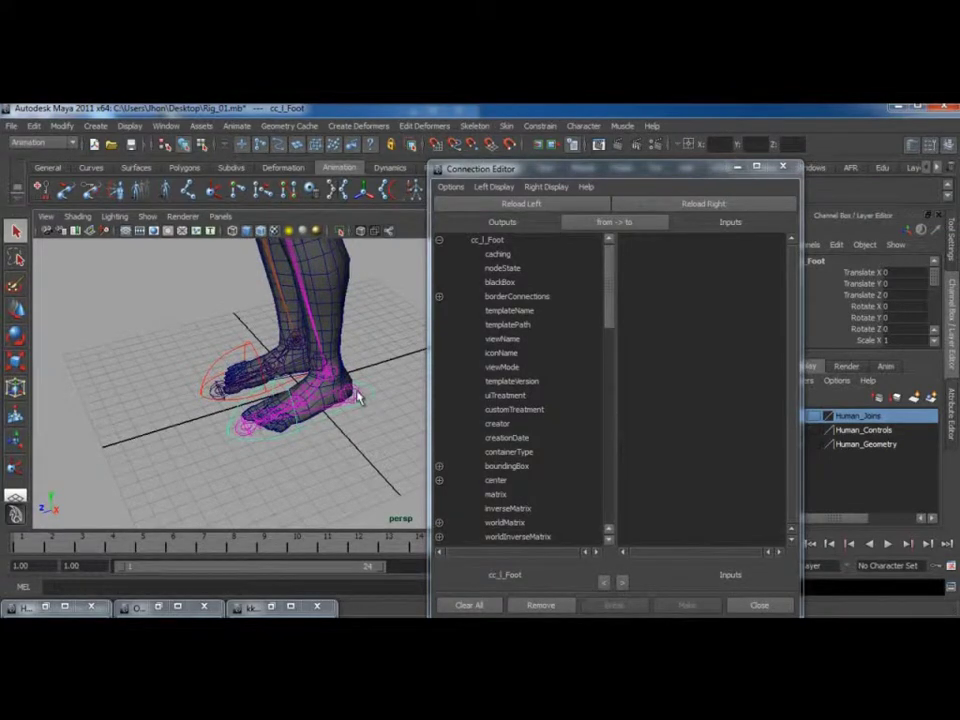
- Break the constraint connections on the Rotate Y and Rotate Z channels of the left heel joint RJ_l_Check
left_click(359, 398)
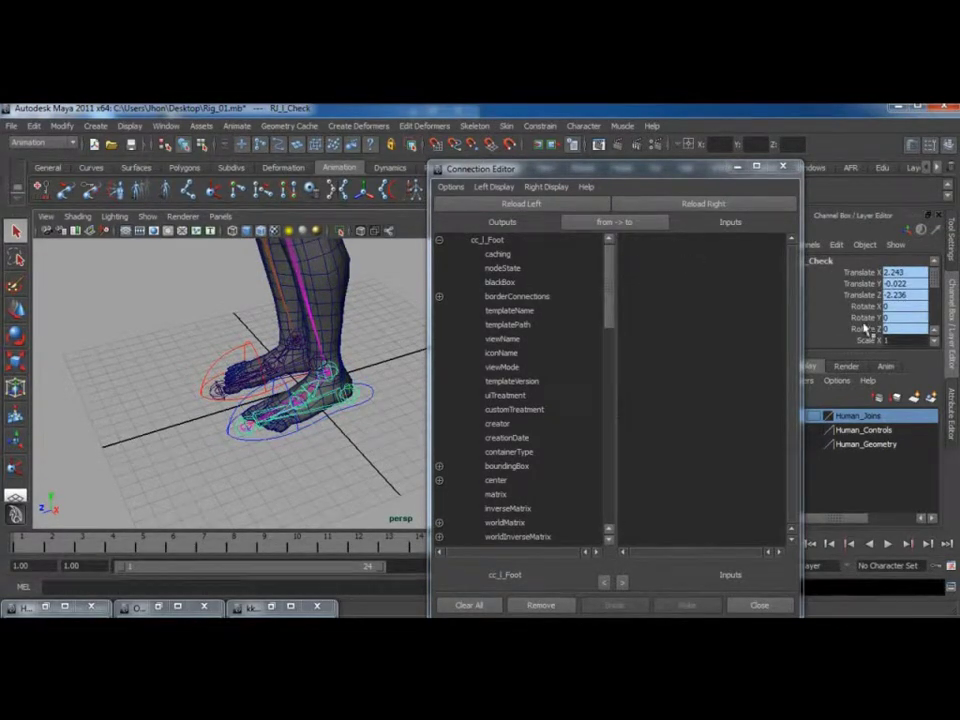
left_click_drag(339, 393, 140, 318, "alt")
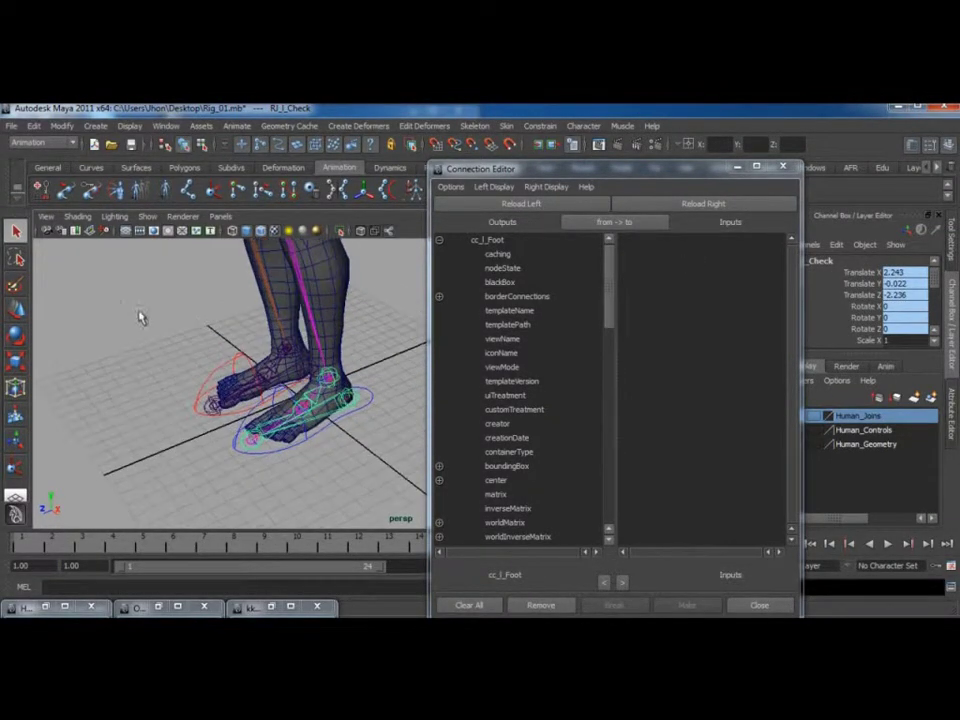
left_click(16, 334)
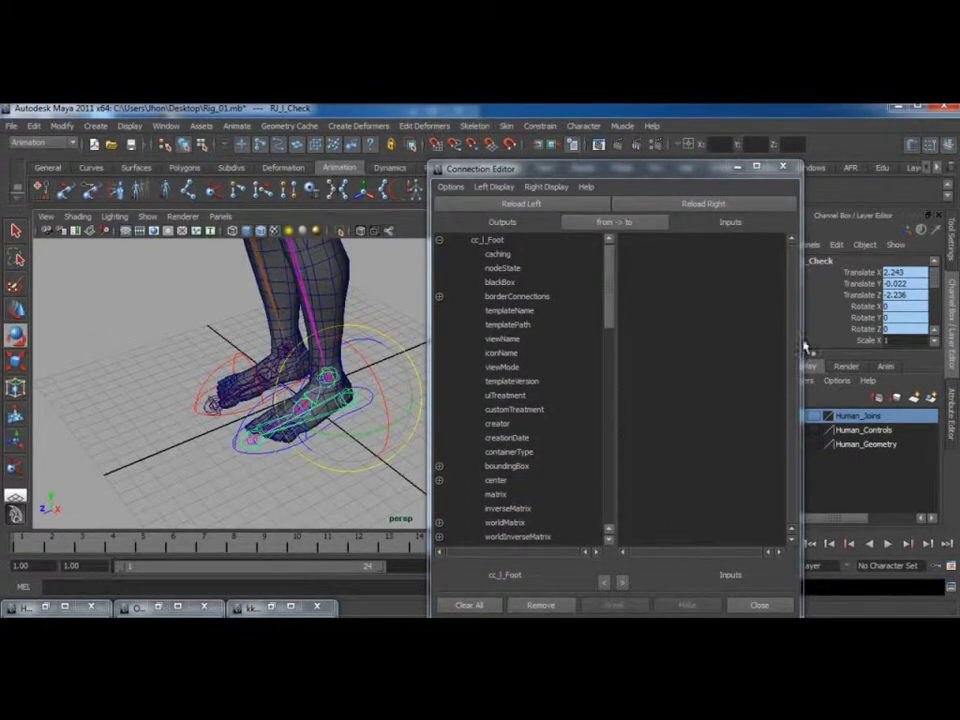
left_click(864, 307)
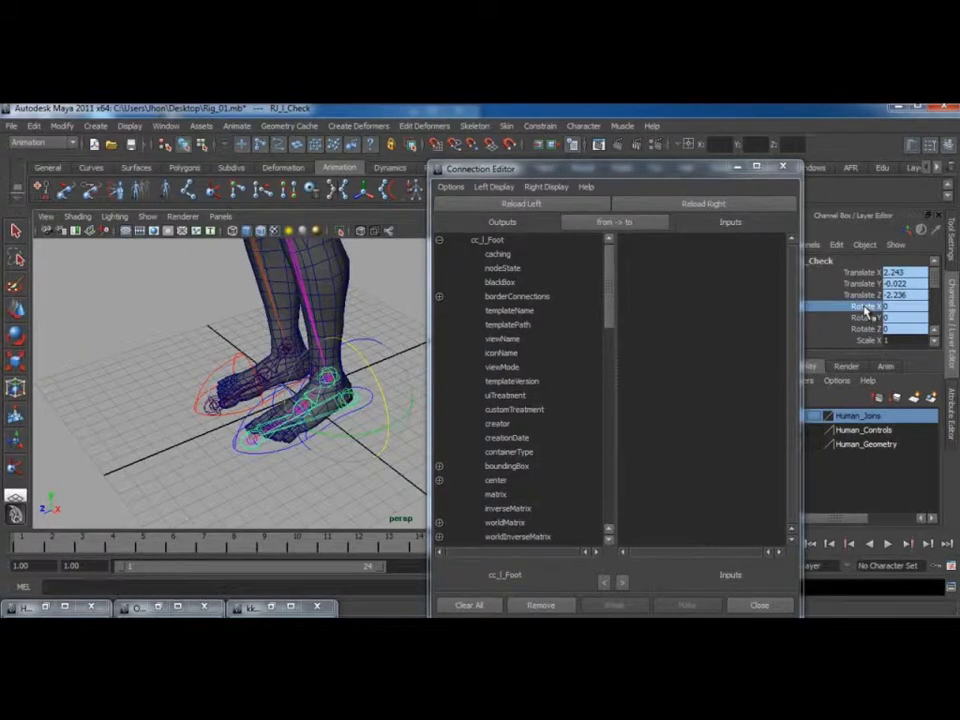
left_click_drag(864, 317, 862, 330)
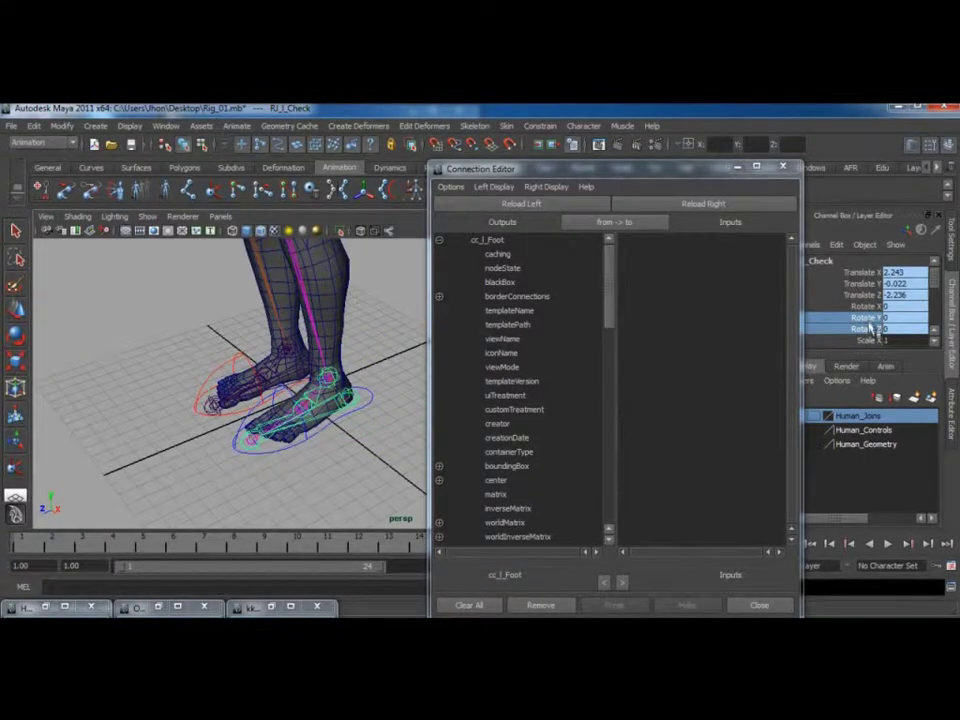
right_click(869, 323)
left_click(866, 328)
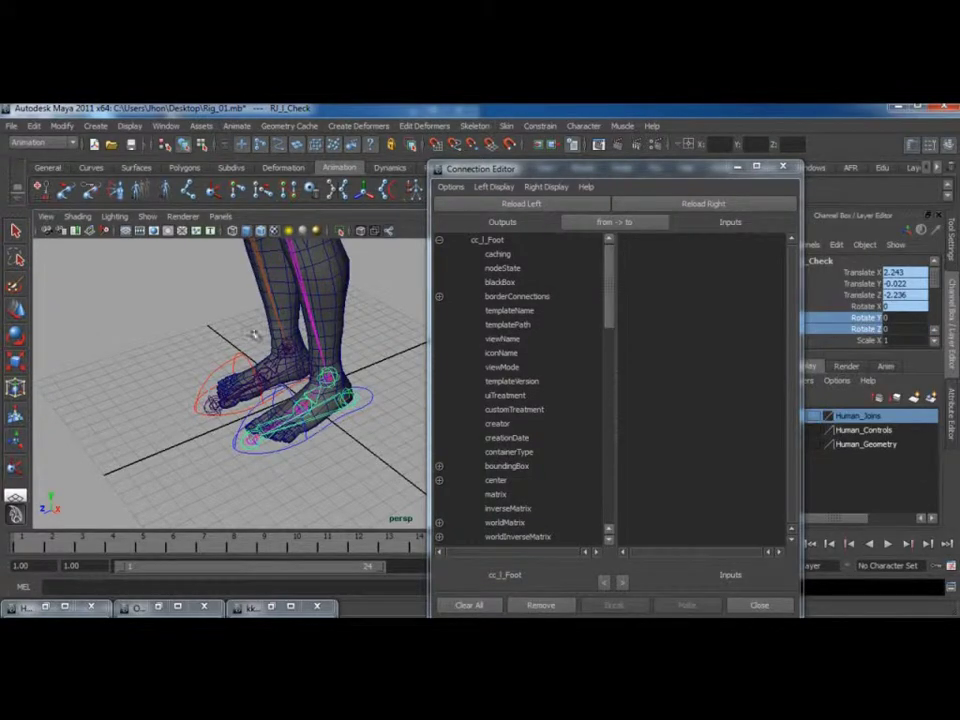
- Break the Rotate Y and Rotate Z connections of the right heel joint RJ_r_Check
left_click(205, 402)
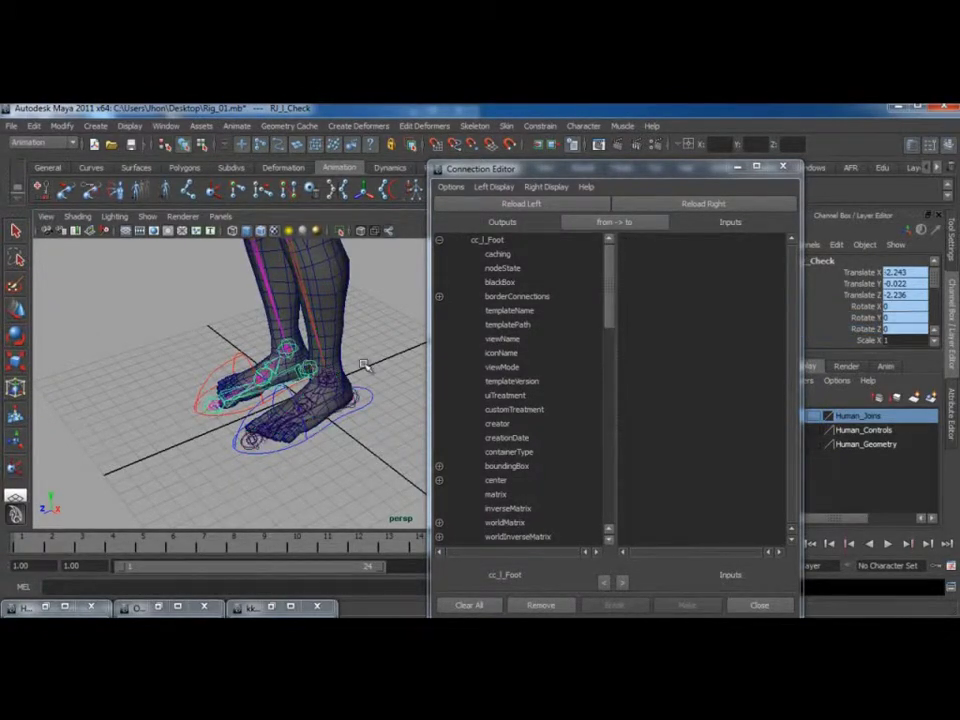
right_click(826, 325)
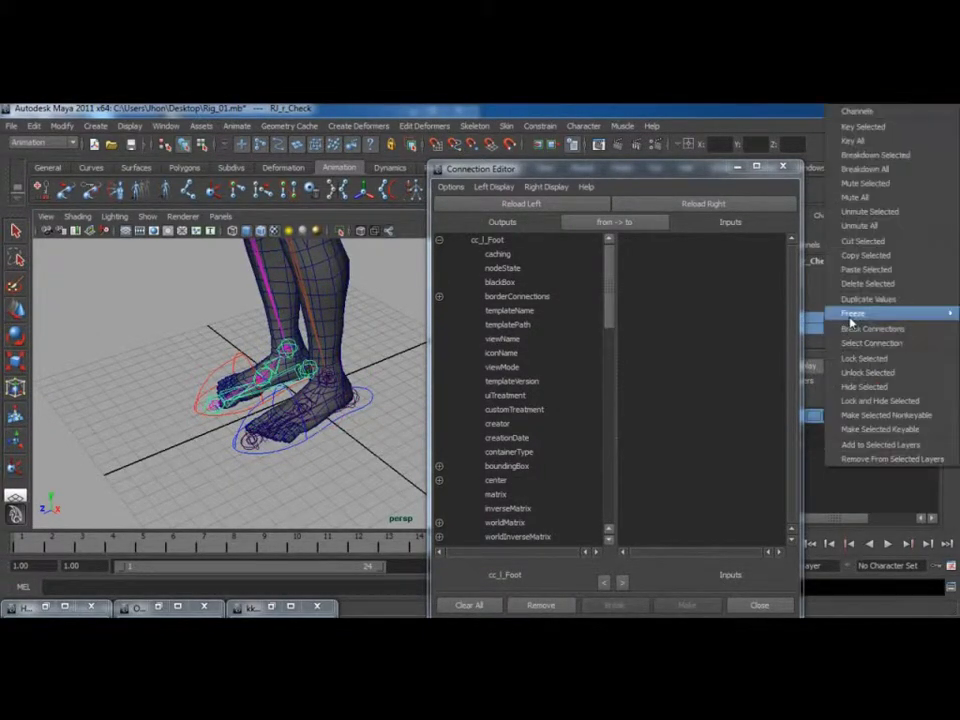
left_click(853, 330)
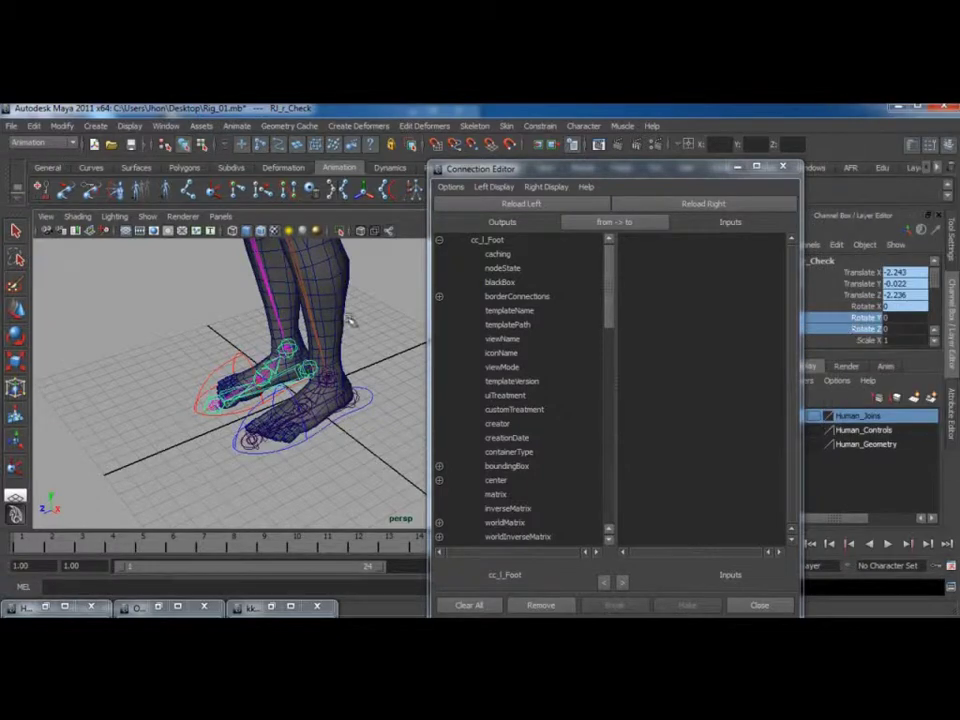
- Load cc_l_Foot as the output object and the left heel joint RJ_l_Check as the input object in the Connection Editor
left_click(352, 397)
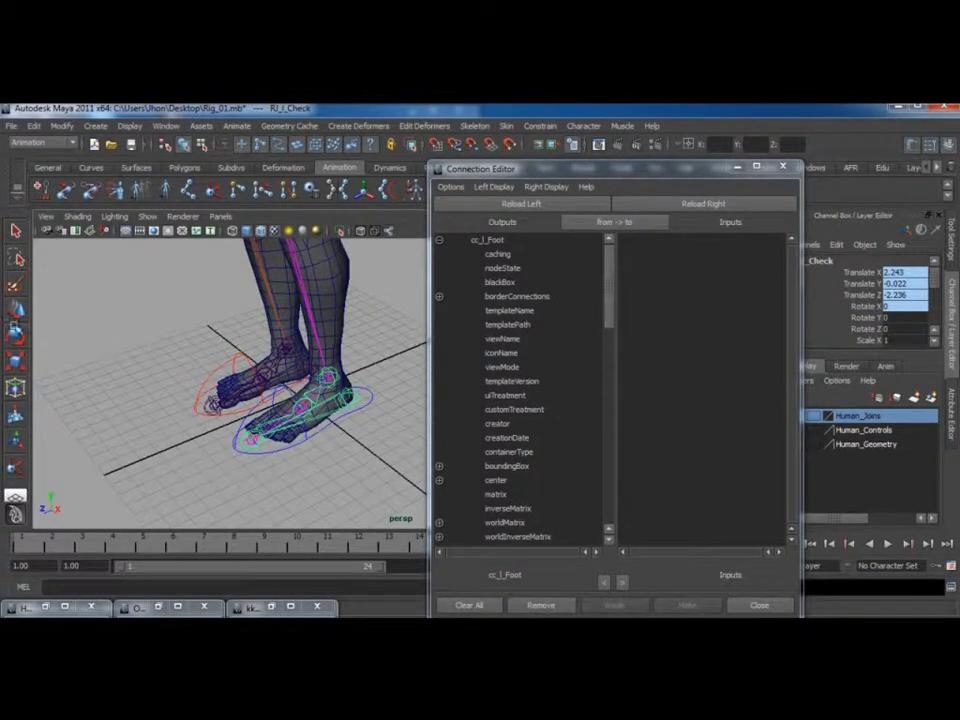
key("e")
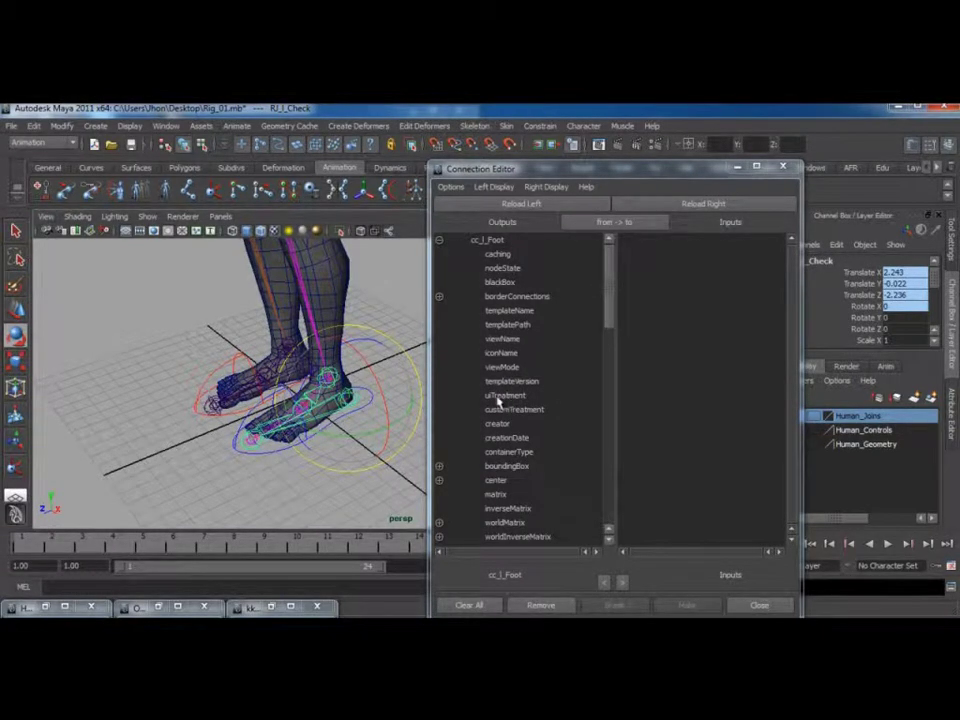
key("q")
left_click_drag(170, 310, 325, 418, "alt")
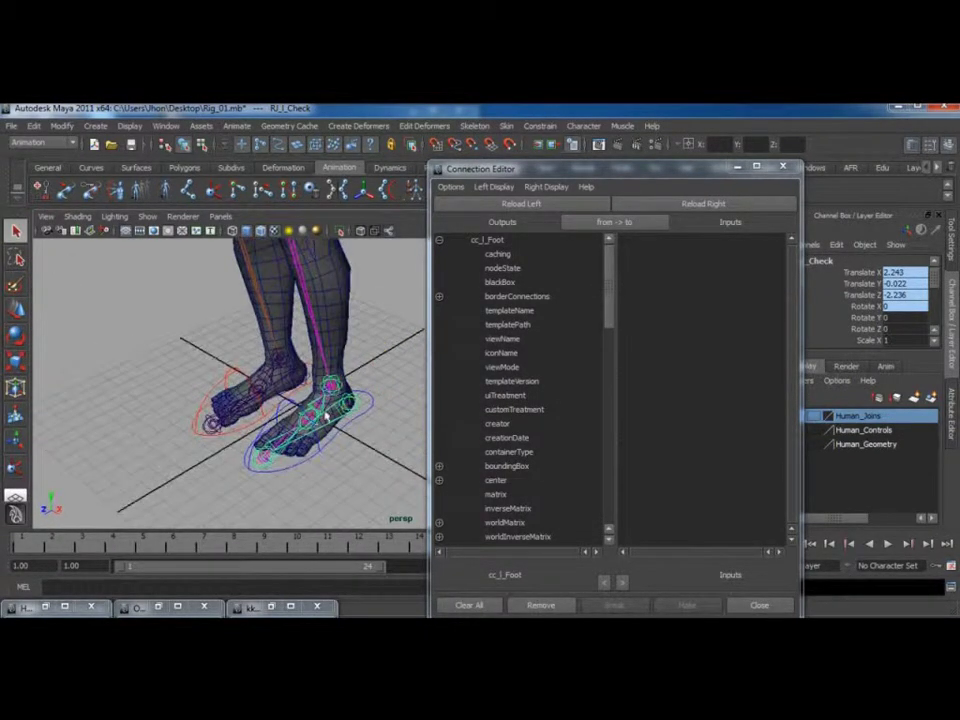
left_click(370, 398)
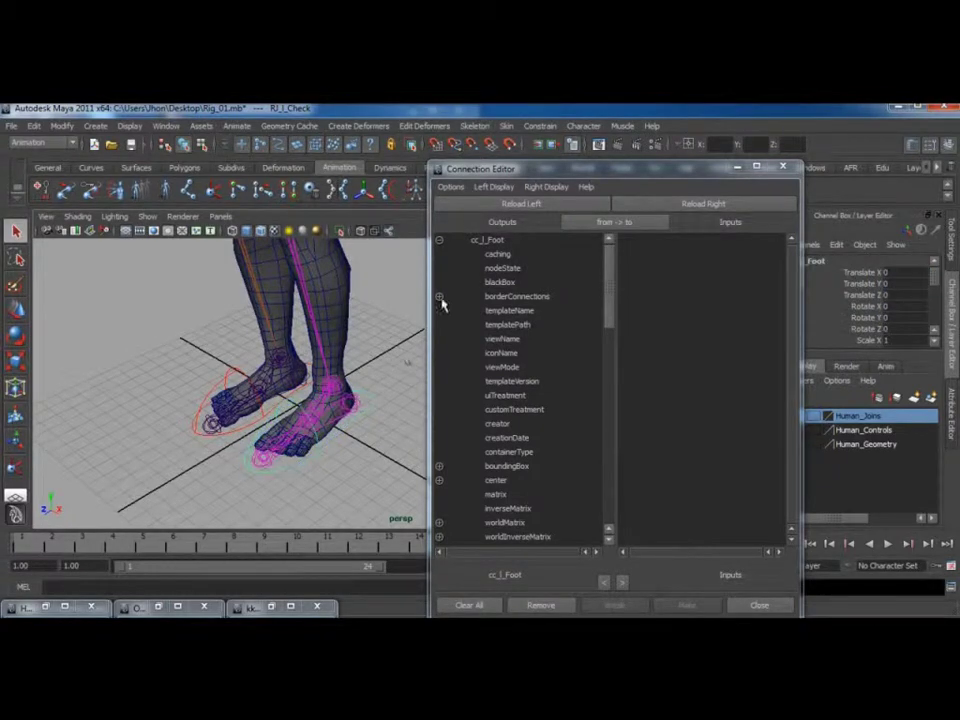
left_click(500, 206)
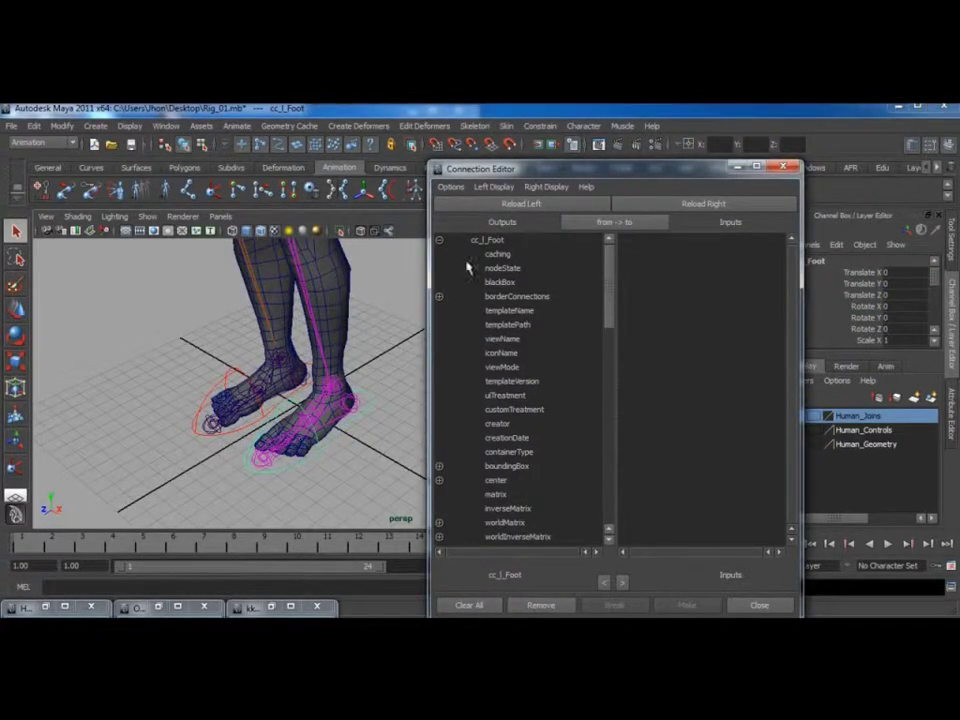
left_click(358, 407)
left_click(624, 206)
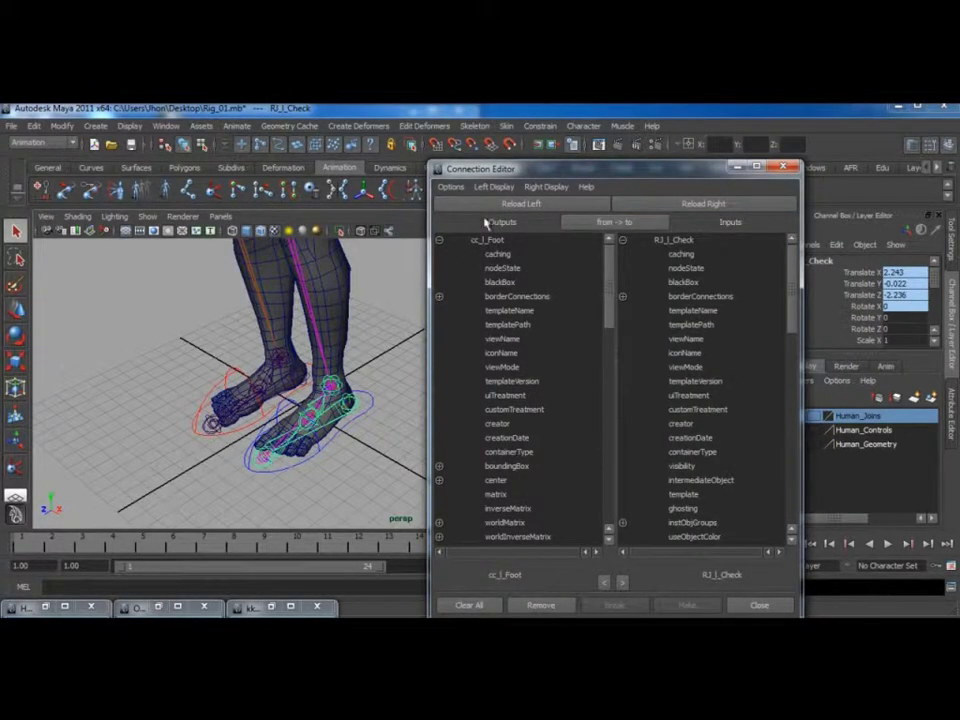
- Hide the non-keyable attributes on both the output and input sides of the Connection Editor
left_click(493, 188)
left_click(553, 437)
left_click_drag(604, 321, 546, 257)
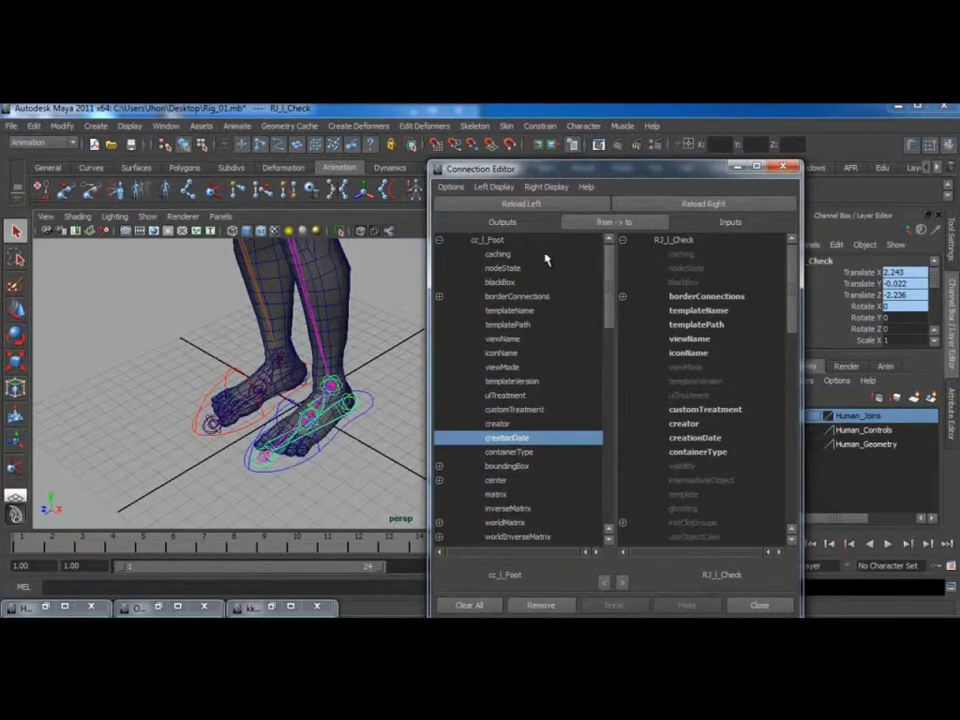
left_click(497, 190)
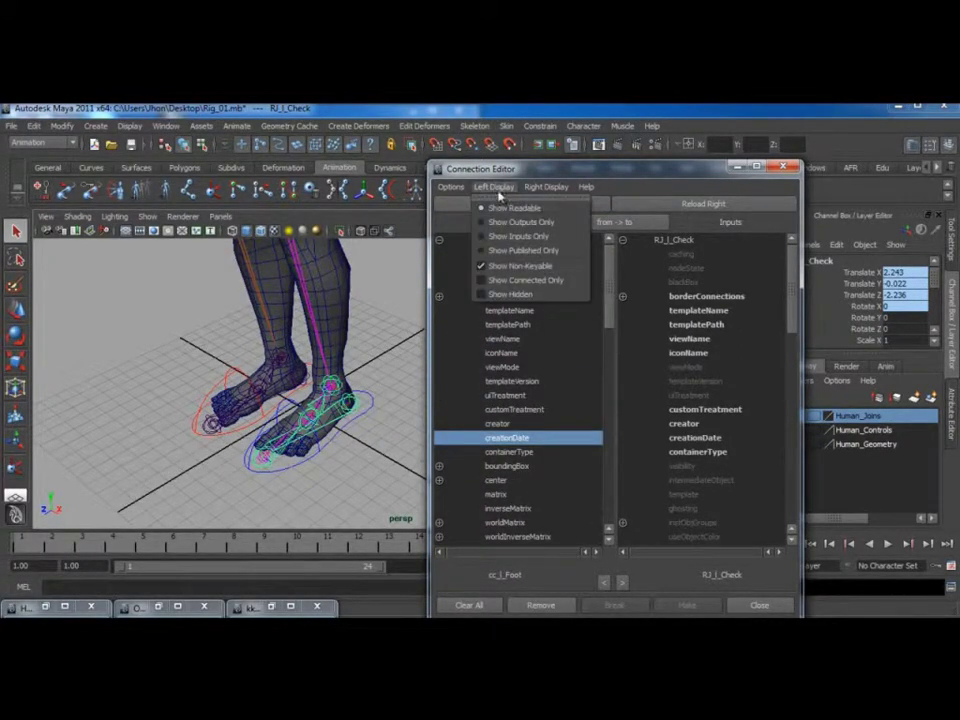
left_click(512, 267)
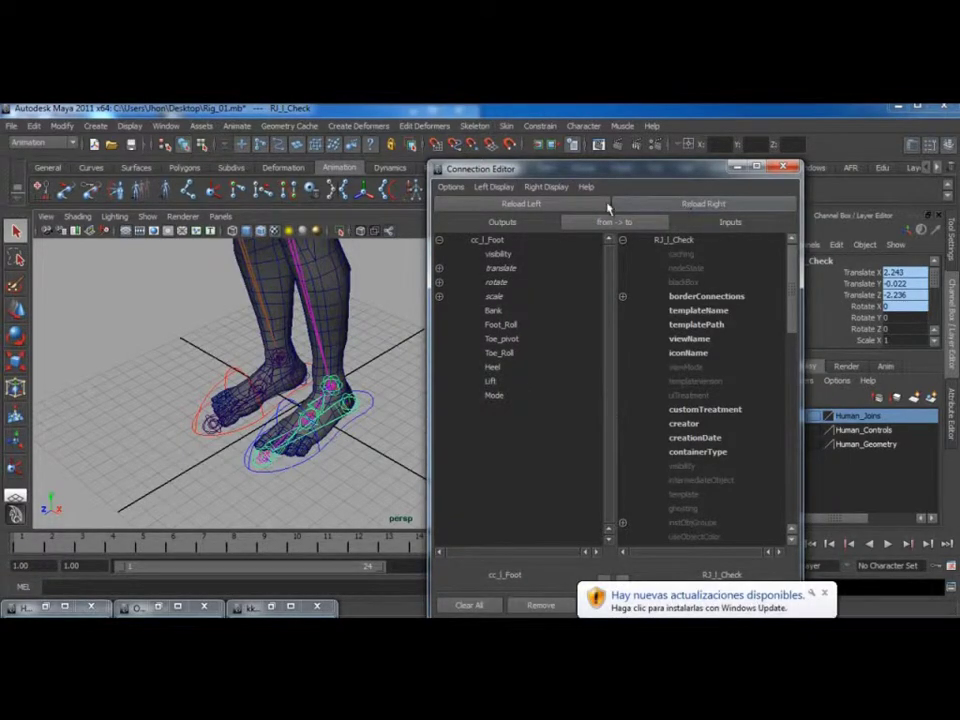
left_click(546, 187)
left_click(565, 267)
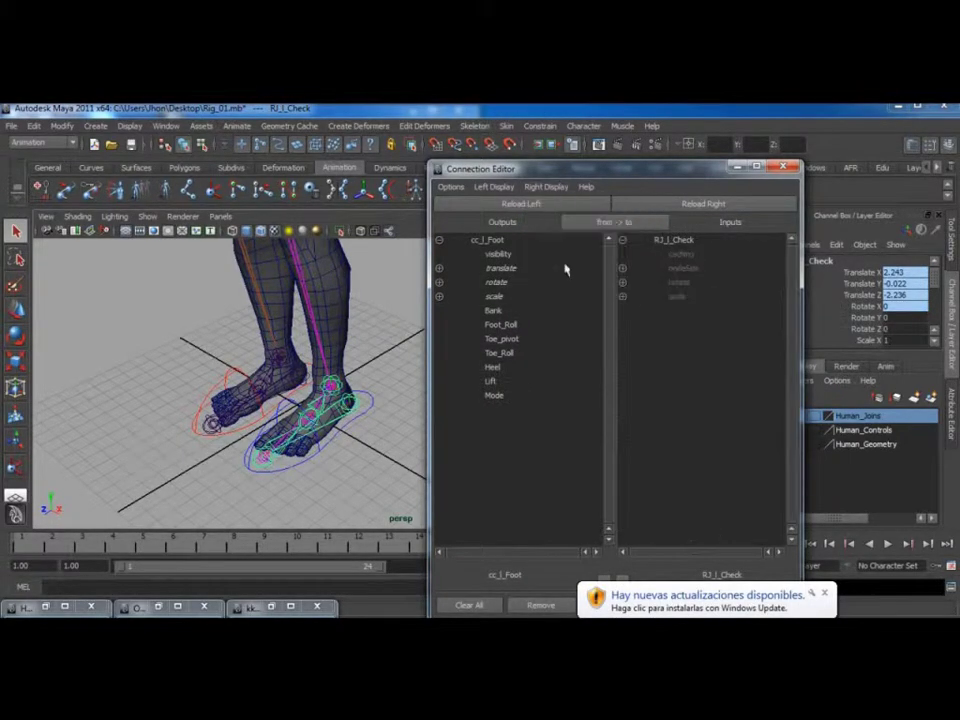
left_click(824, 594)
left_click(535, 188)
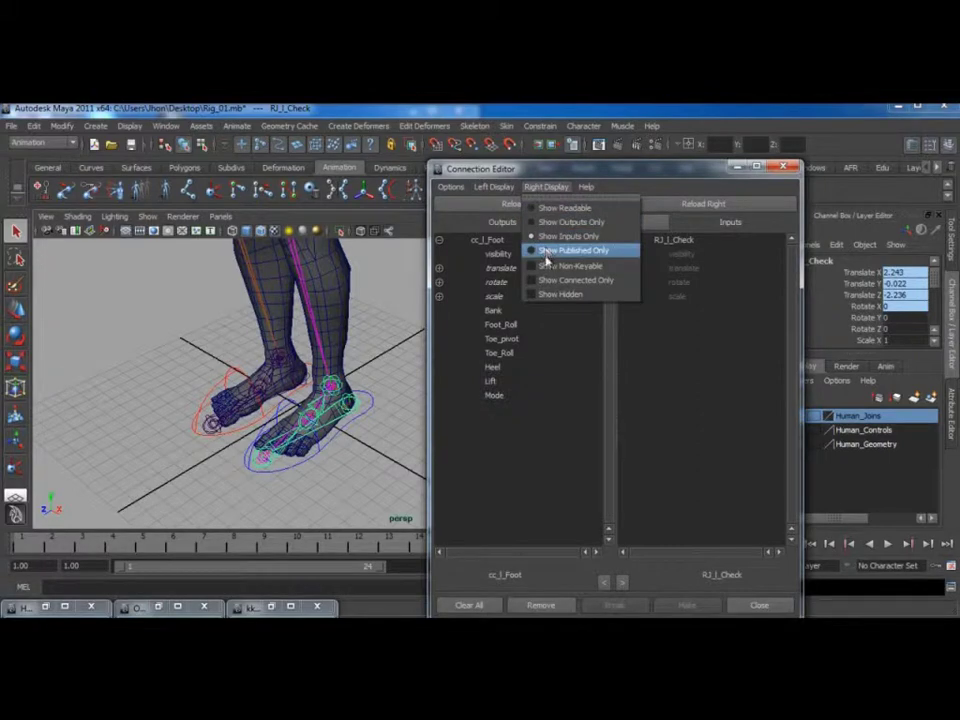
left_click(661, 184)
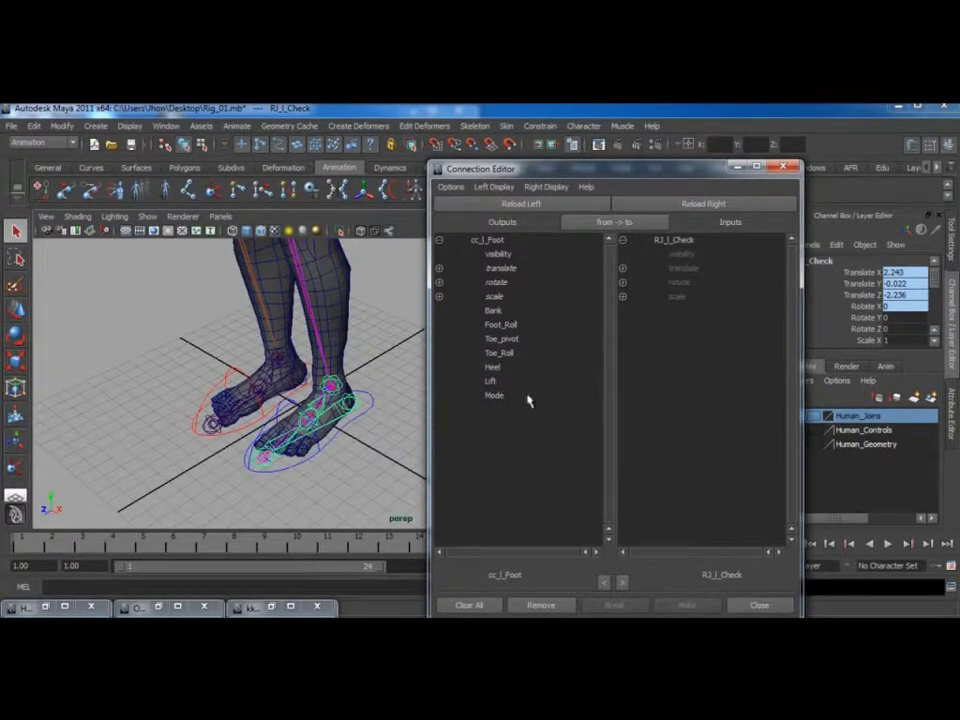
- Connect cc_l_Foot's Heel attribute to RJ_l_Check's rotateY and its Lift attribute to rotateZ
left_click(499, 369)
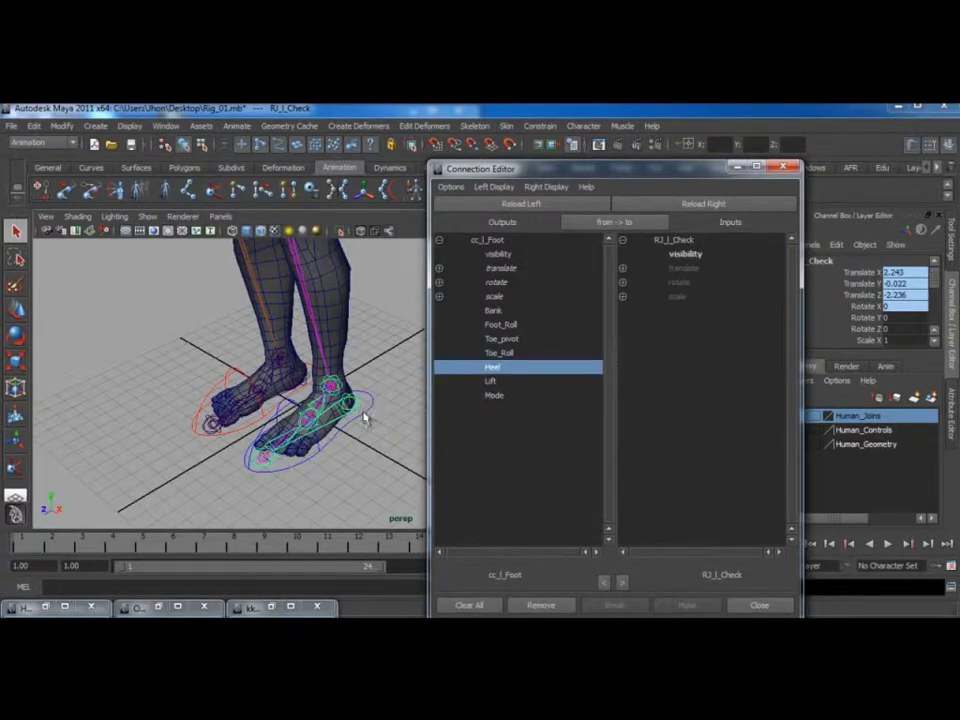
left_click(622, 283)
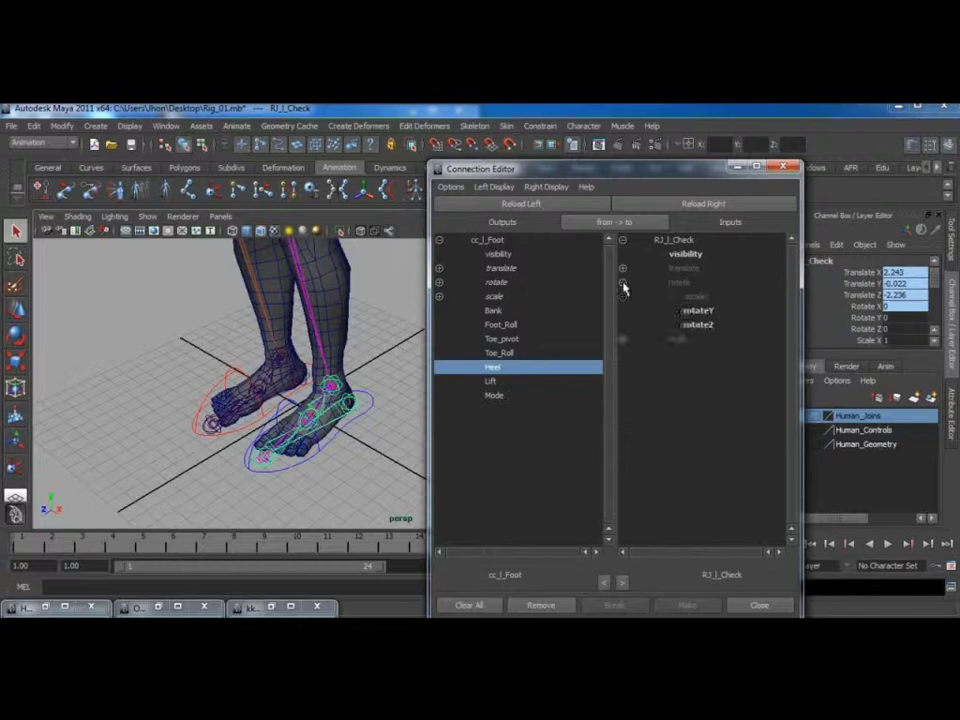
left_click(706, 311)
left_click(494, 382)
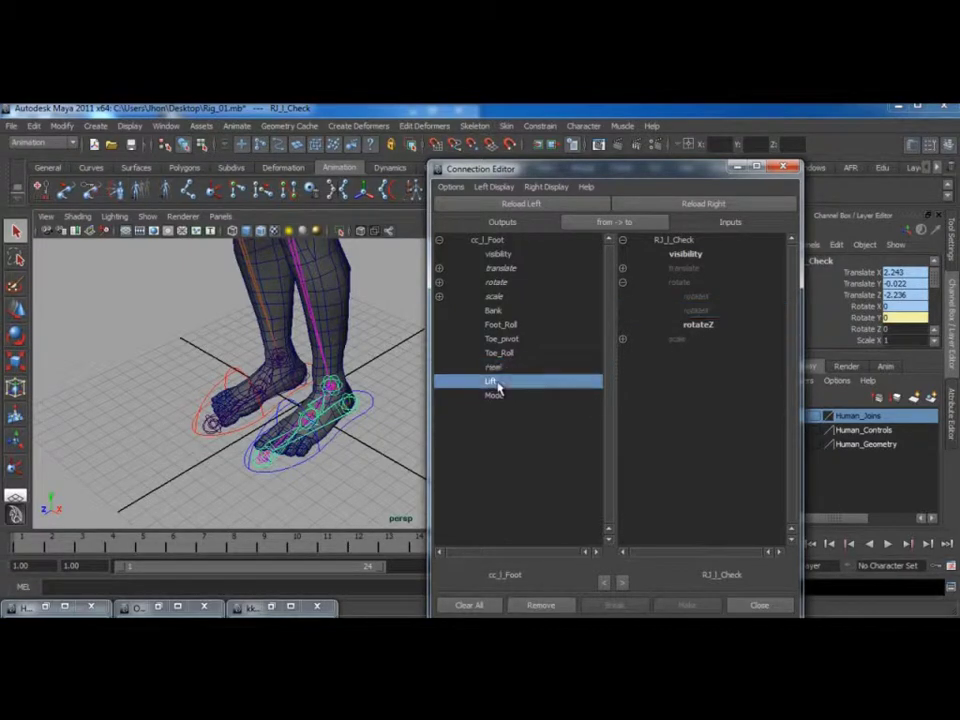
left_click(692, 326)
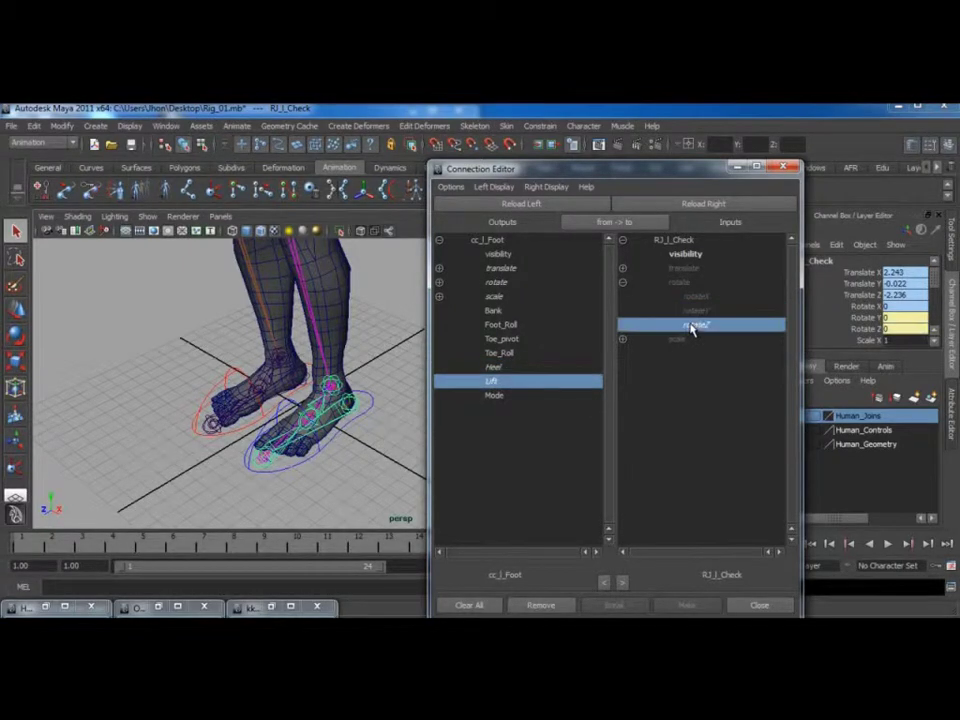
- Select cc_l_Foot and test its Heel attribute on the left foot
left_click(372, 410)
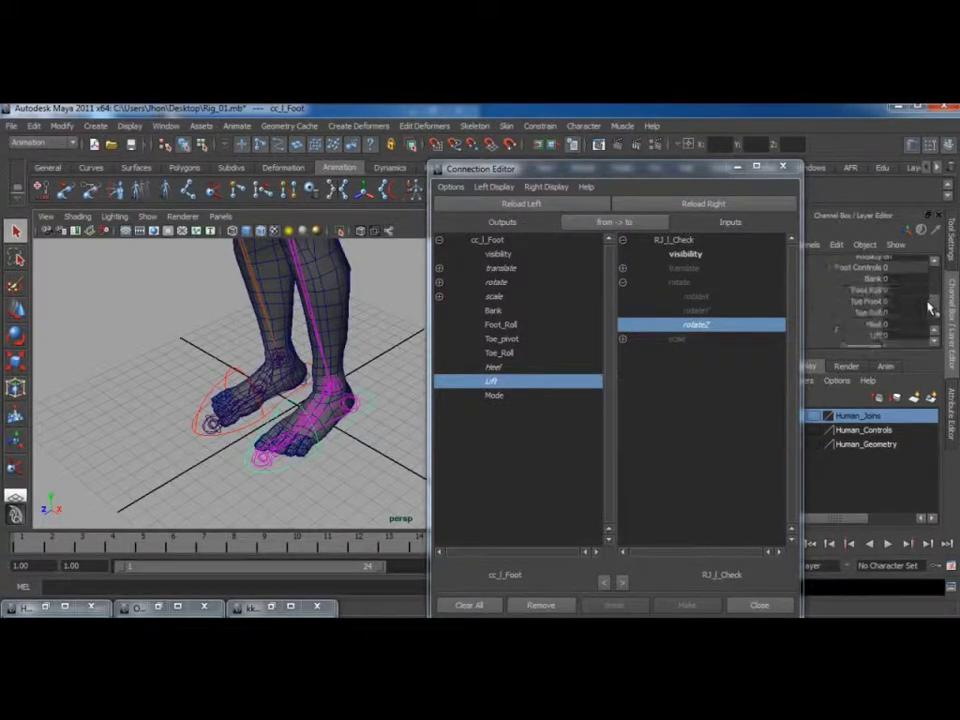
left_click_drag(928, 303, 928, 309)
left_click(868, 318)
middle_click_drag(320, 294, 410, 292)
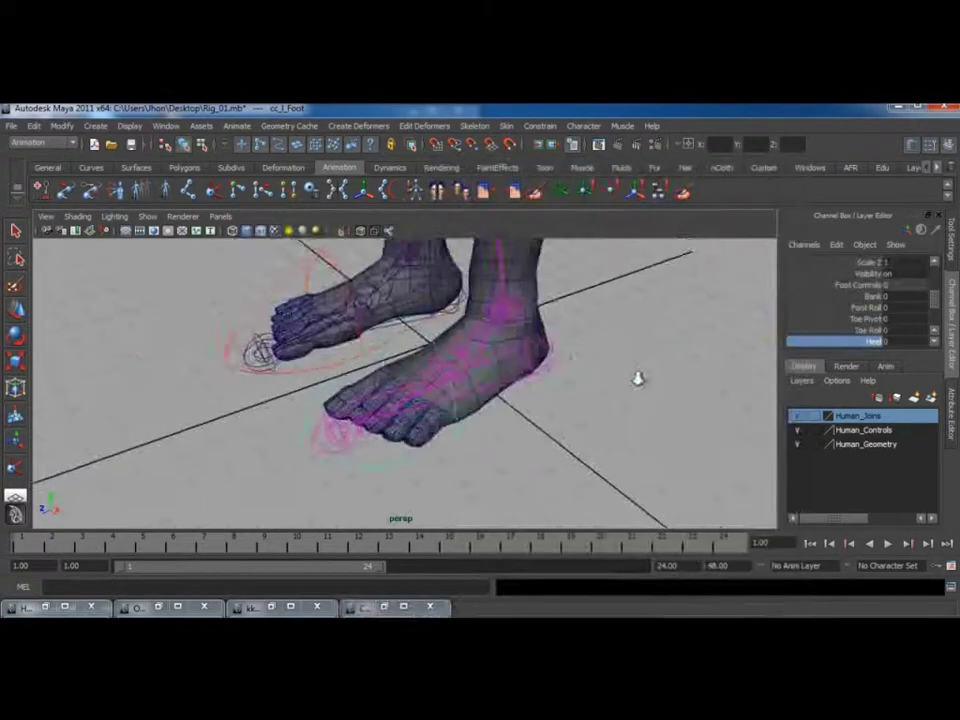
- Orient-constrain the ankle joint bn_l_Ankle to RJ_l_Ball with reset options, Maintain offset enabled and all axes constrained
scroll(636, 379, "up", 3)
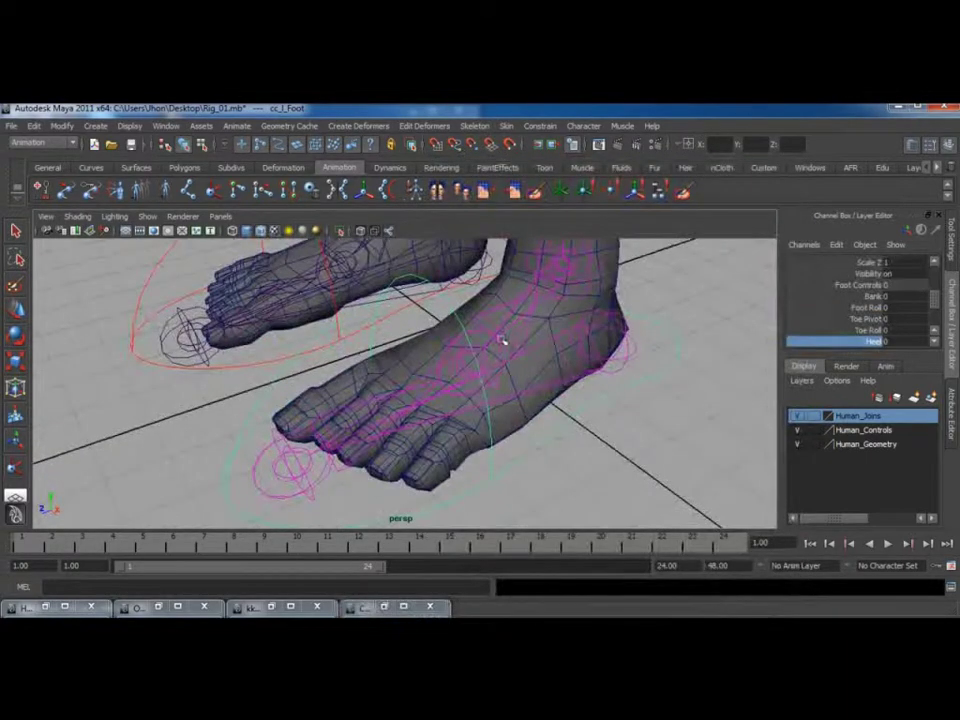
left_click(484, 333)
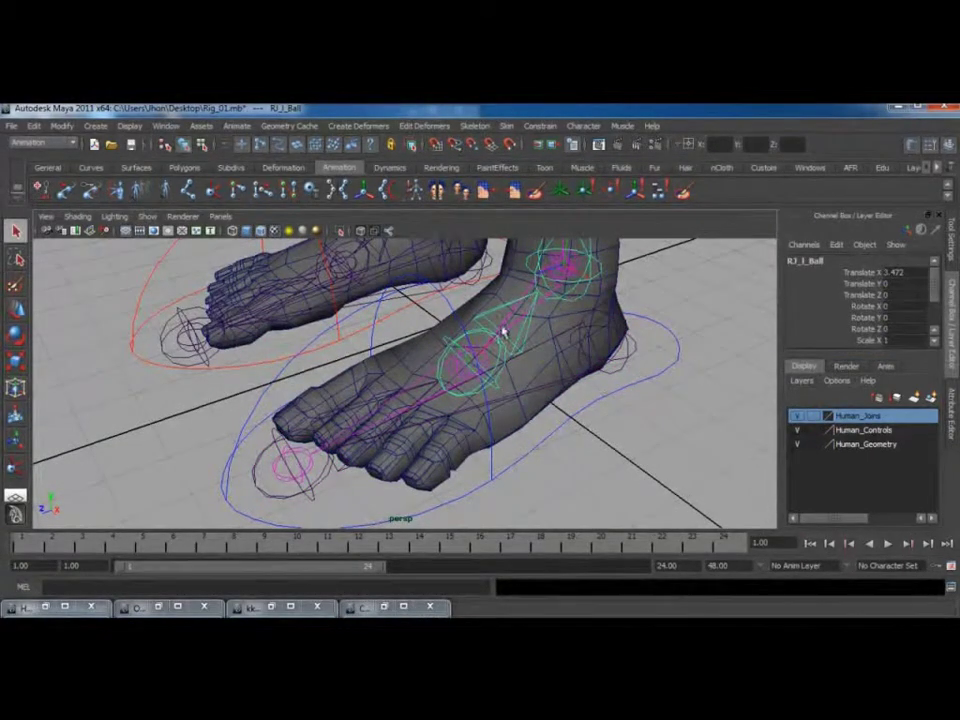
left_click(518, 323)
left_click(540, 126)
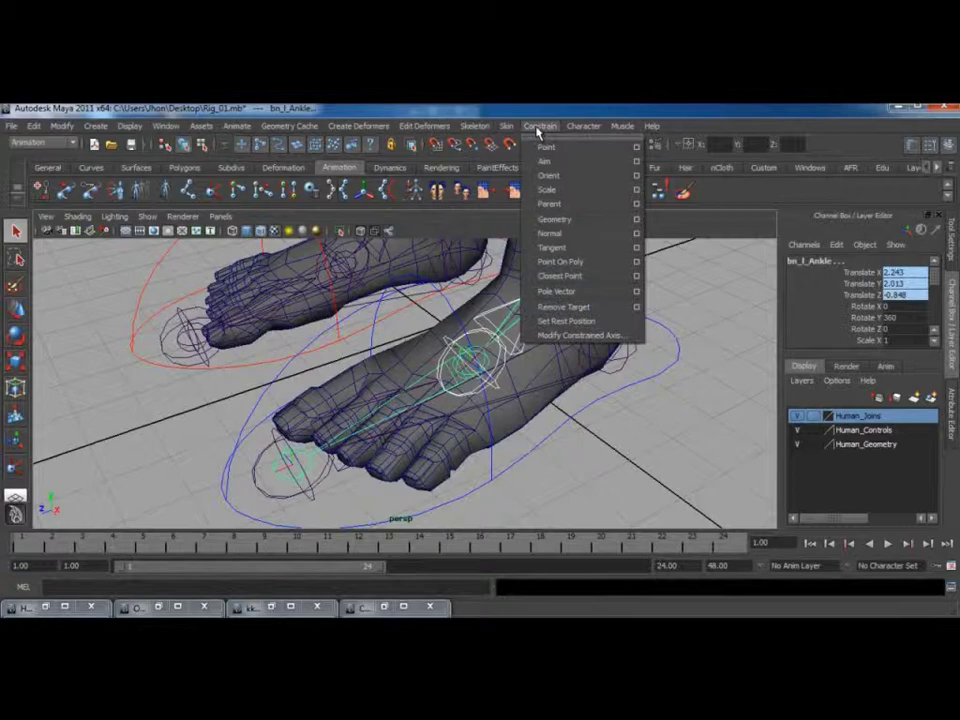
left_click(636, 176)
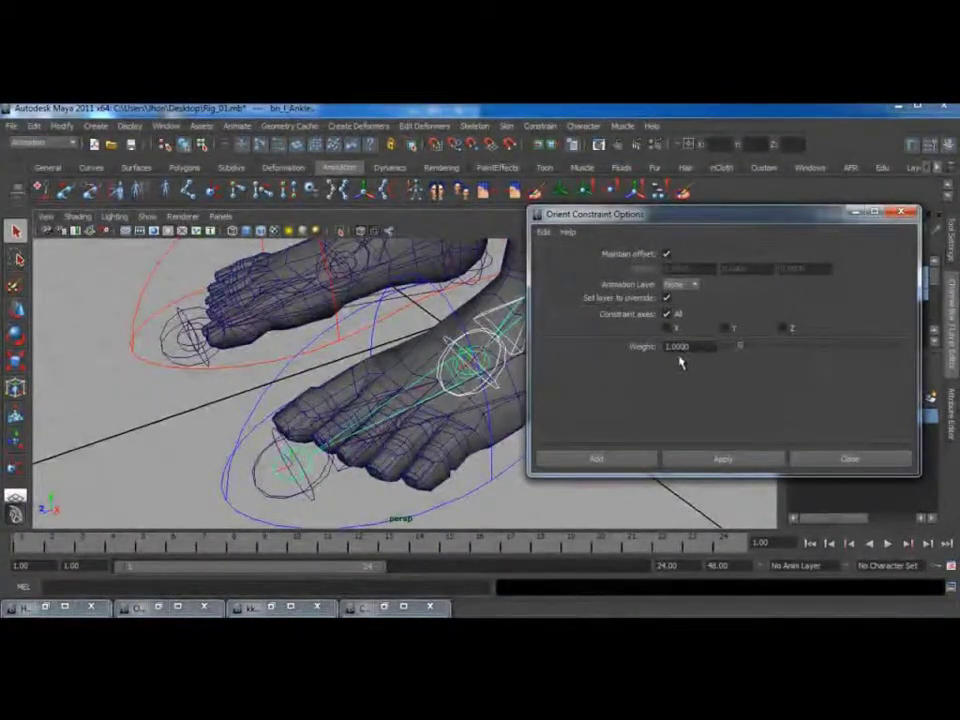
left_click(543, 231)
left_click(566, 259)
left_click(667, 256)
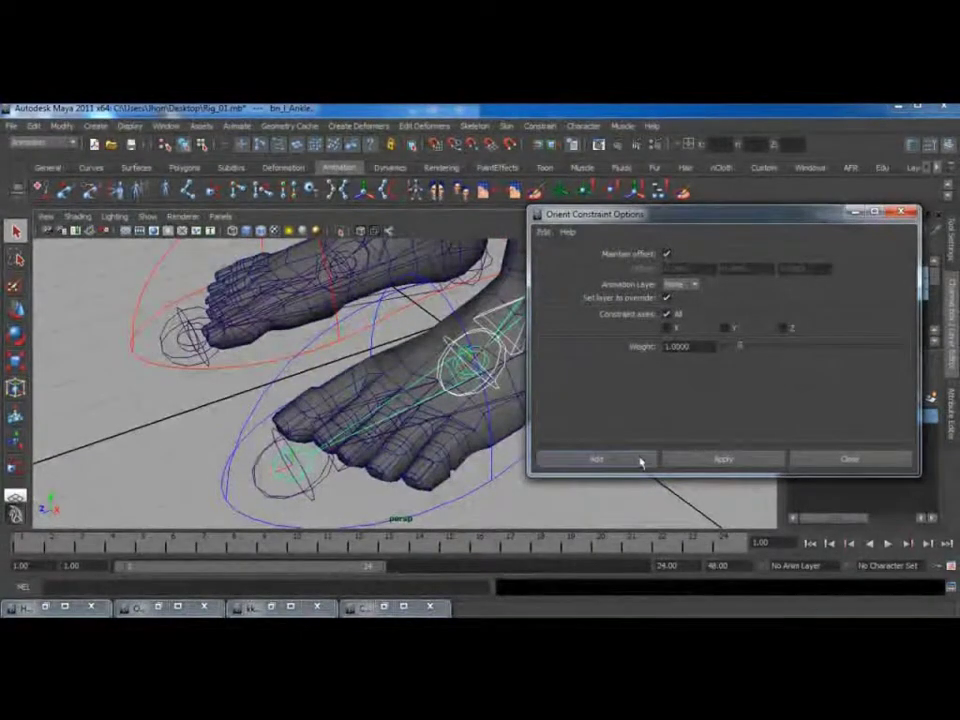
left_click(636, 460)
- Rotate the left ball joint RJ_l_Ball to test the ankle's orient constraint
left_click(499, 364)
left_click_drag(499, 364, 354, 418, "alt")
key("e")
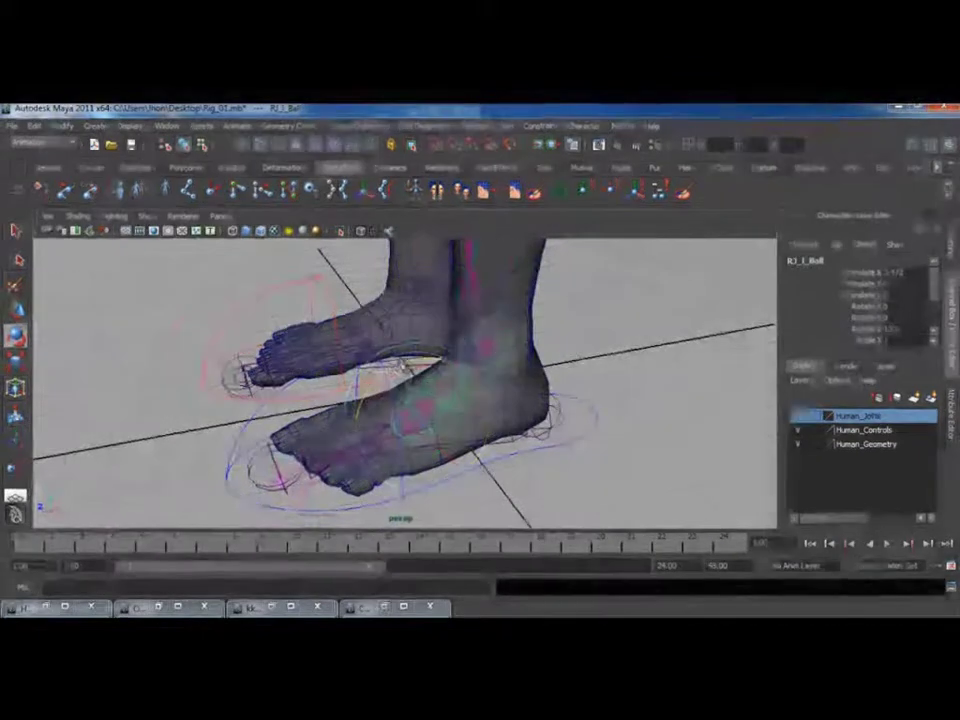